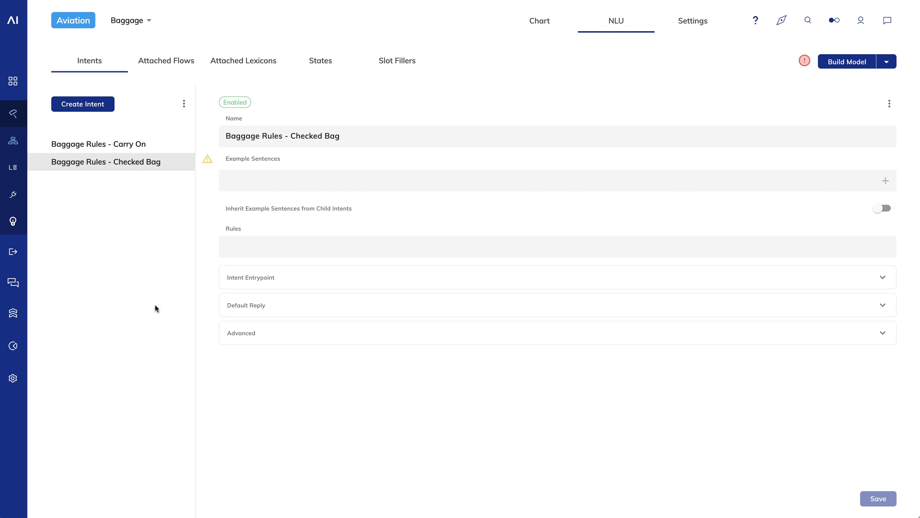
# Attach the Airports lexicon to the Baggage flow and return to its intents
pyautogui.click(242, 66)
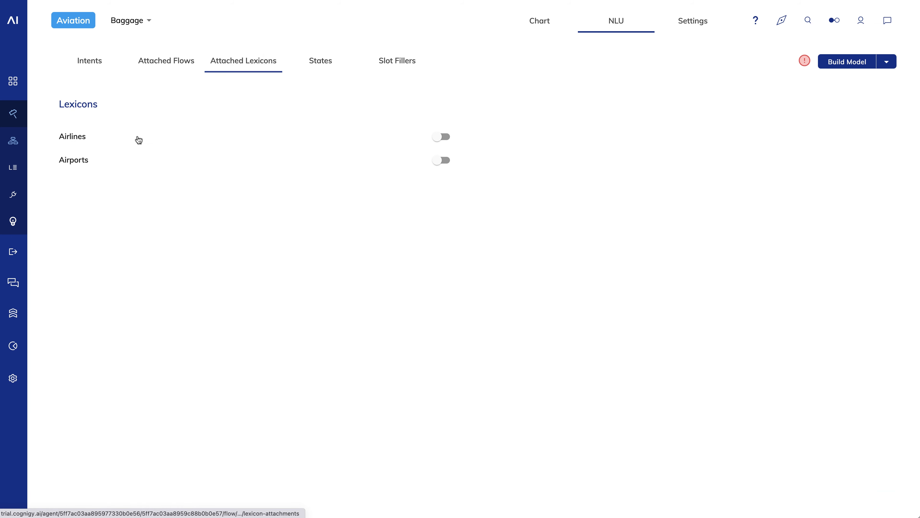
pyautogui.click(445, 159)
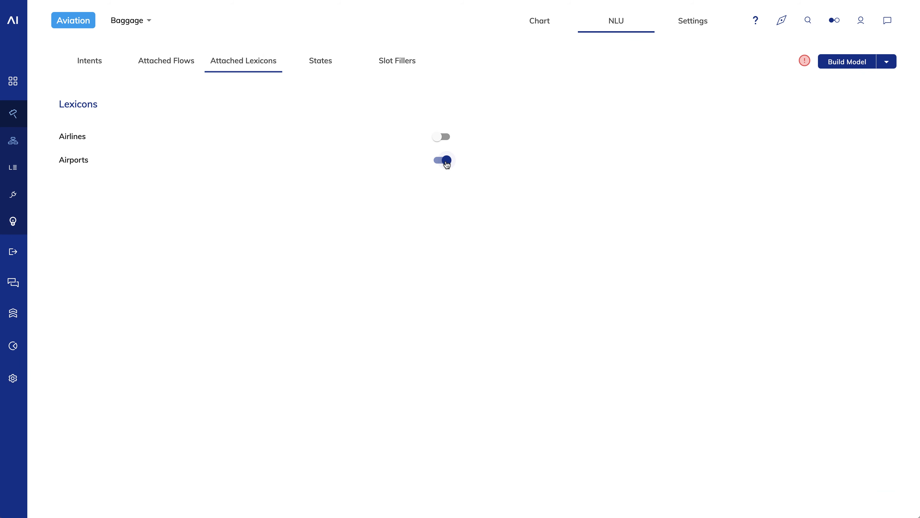
pyautogui.click(93, 66)
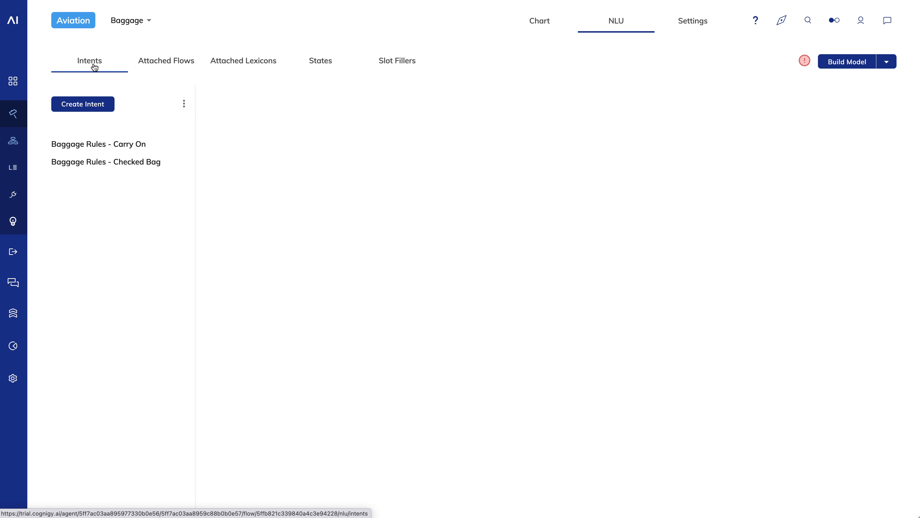
# Add the example sentences "Can I take my bag on board" and "What are the carry on rules" to the Baggage Rules - Carry On intent
pyautogui.click(122, 146)
pyautogui.click(261, 183)
pyautogui.write('Can I take my bag on board')
pyautogui.press('Return')
pyautogui.write('What are the carry on rules')
pyautogui.press('Return')
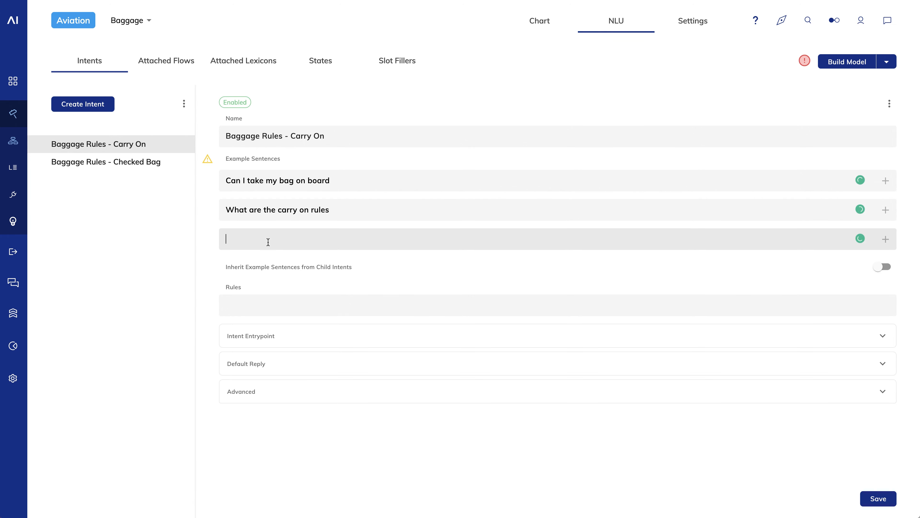
# Add the example sentences "What are the limits for carry-ons", "Carry-on limitations" and "Size limits for carry on bags", and save the intent
pyautogui.write('What are the limits for carry-ons')
pyautogui.press('Return')
pyautogui.write('Carry-on limitations')
pyautogui.press('Return')
pyautogui.write('Size limits for carry on bags')
pyautogui.press('Return')
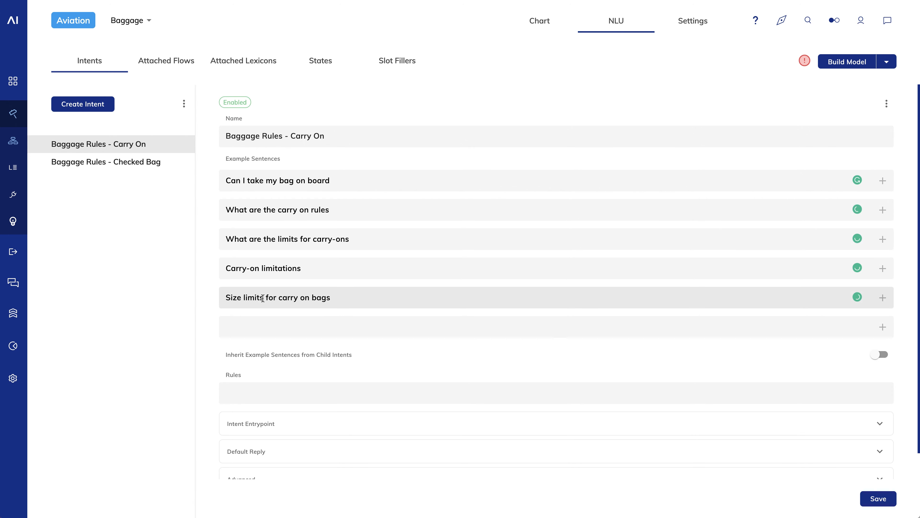
pyautogui.click(879, 499)
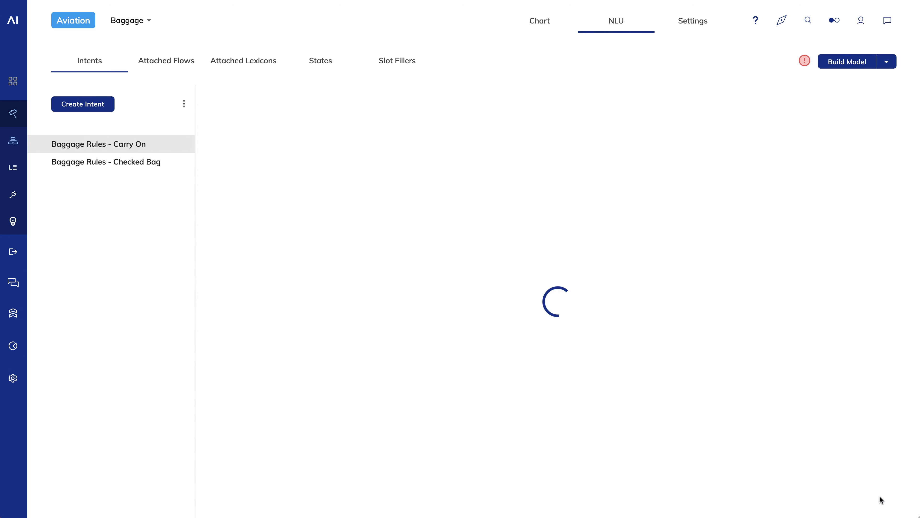
# Add the example sentences "Can I check a bag" and "What does it cost to check a bag" to the Baggage Rules - Checked Bag intent
pyautogui.click(117, 164)
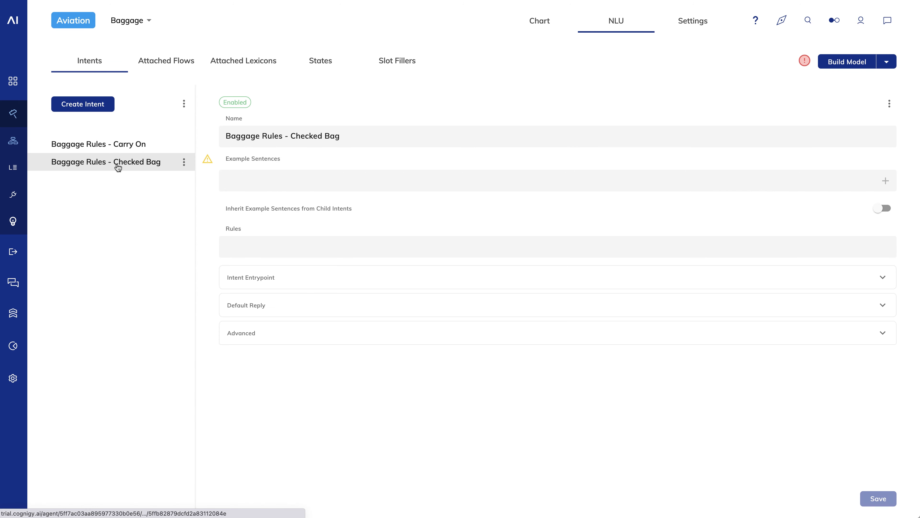
pyautogui.click(260, 181)
pyautogui.write('Can I check a bag')
pyautogui.press('Return')
pyautogui.write('What does it cost to check a bag')
pyautogui.press('Return')
# Add the example sentences "Bag check fees", "Cost for checking a bag" and "Cost extra to check a bag?", and save the intent
pyautogui.write('Bag check fees')
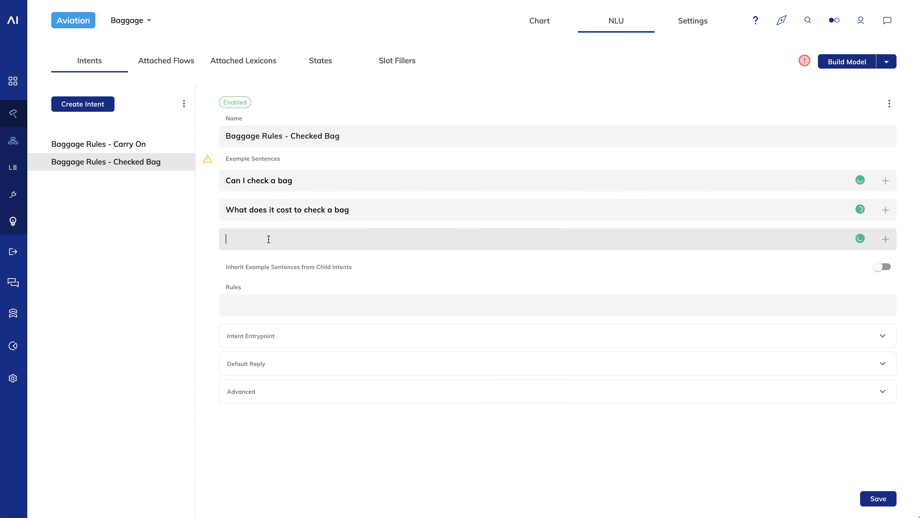
pyautogui.press('Return')
pyautogui.write('Cost for checking a bag')
pyautogui.press('Return')
pyautogui.write('Cost extra to check a bag?')
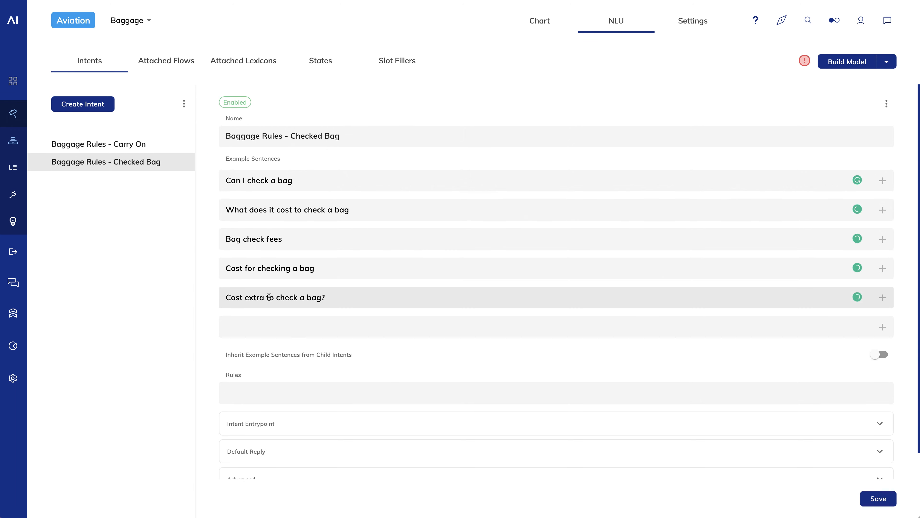
pyautogui.click(878, 499)
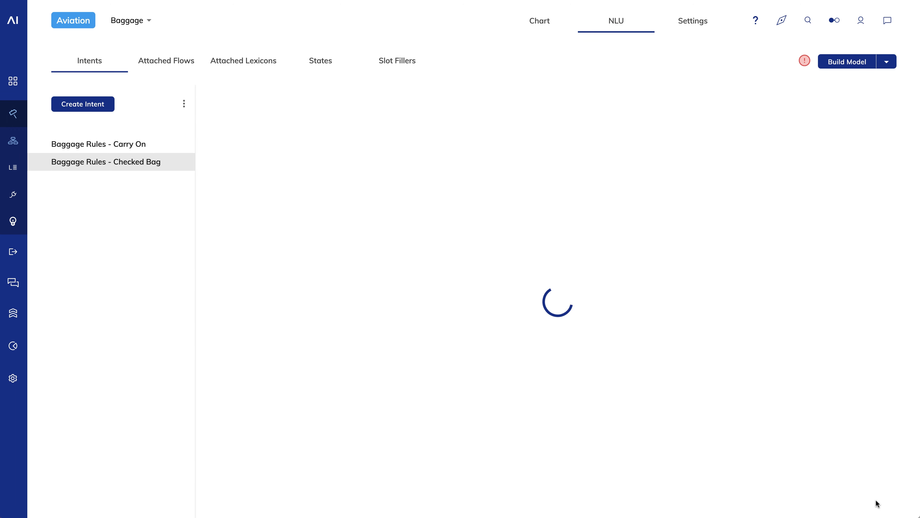
# Build the flow's intent model and open the Baggage Rules - Carry On intent
pyautogui.click(852, 64)
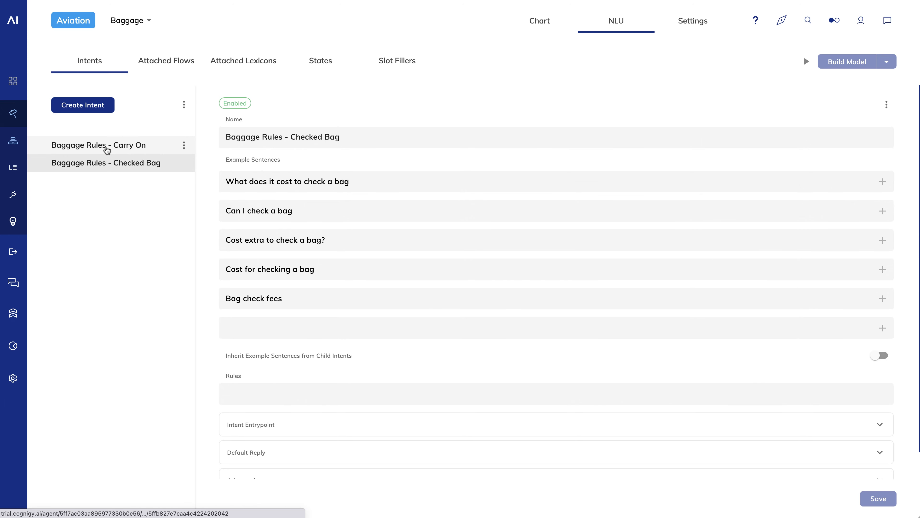
pyautogui.click(106, 147)
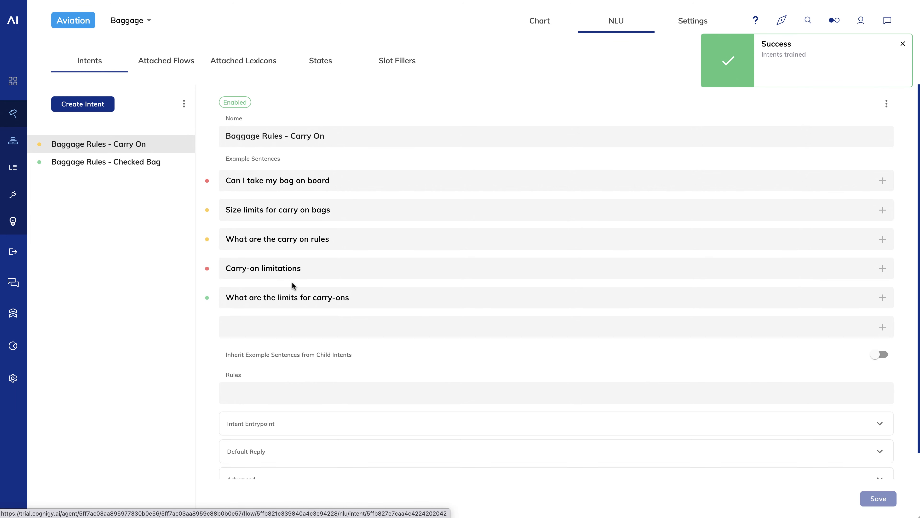
# Paste the copied reply into the Carry On intent's default text reply and save the intent
pyautogui.scroll(-1, 292, 282)
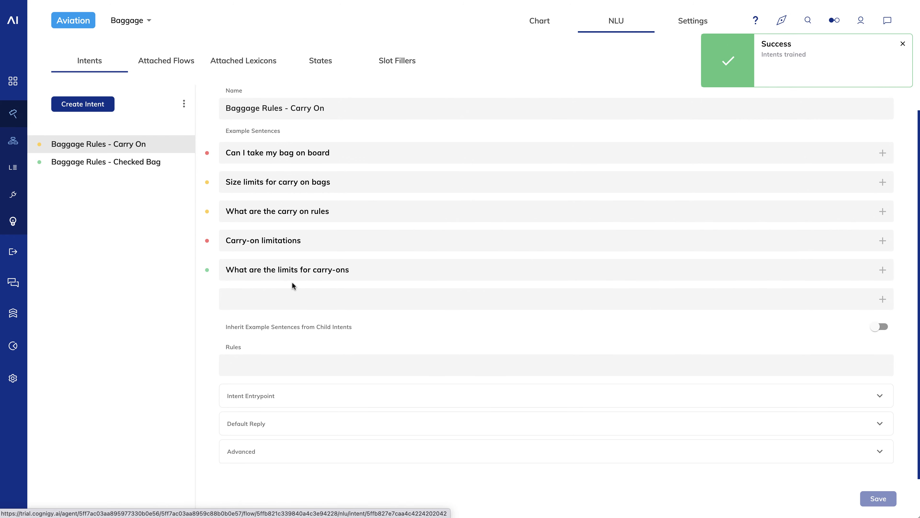
pyautogui.click(307, 423)
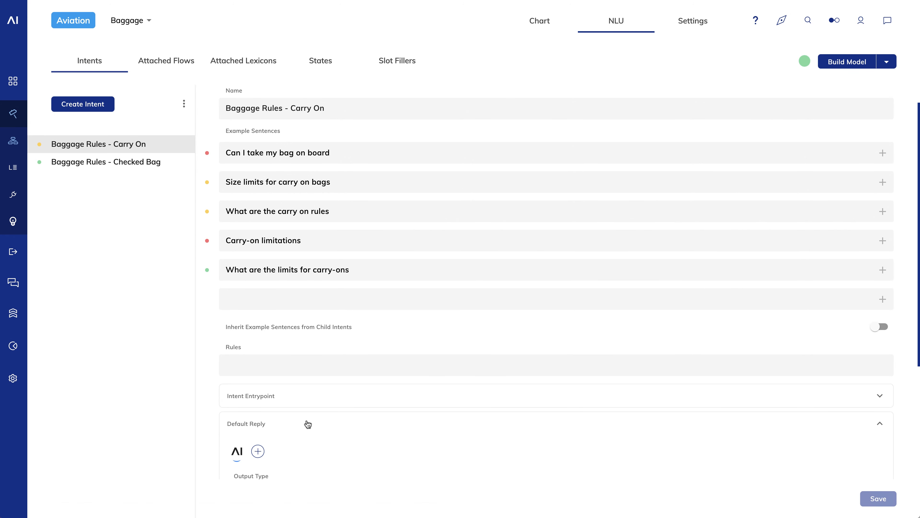
pyautogui.scroll(-6, 307, 424)
pyautogui.click(285, 367)
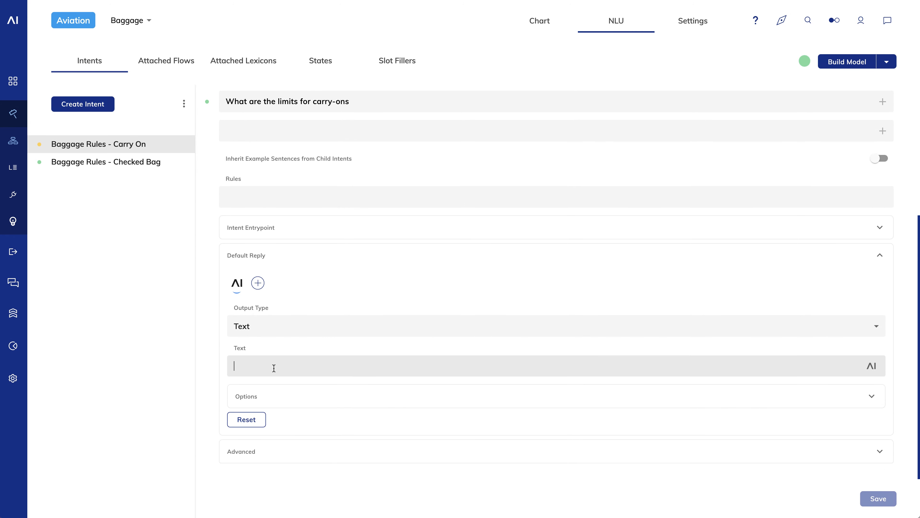
pyautogui.hotkey('ctrl', 'v')
pyautogui.click(876, 500)
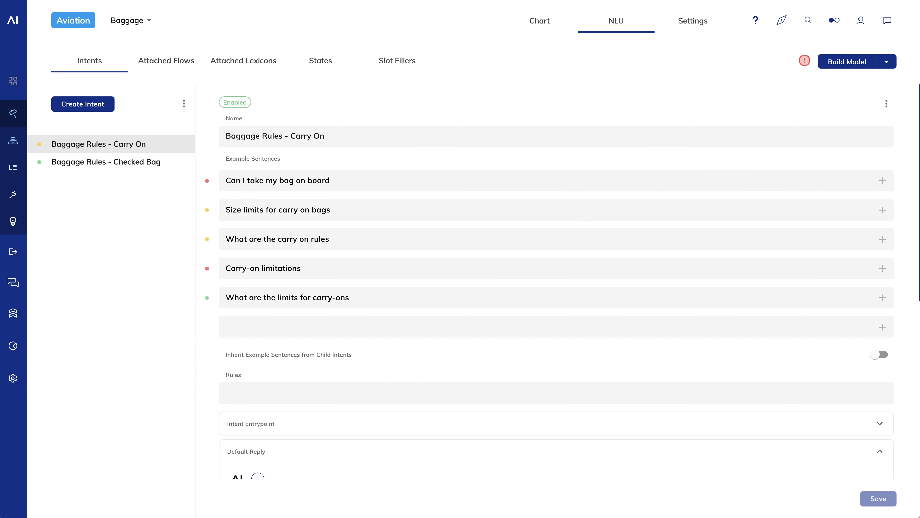
# Test the Baggage flow in the interaction chat with the message "can I take my golf bag on board?"
pyautogui.click(888, 20)
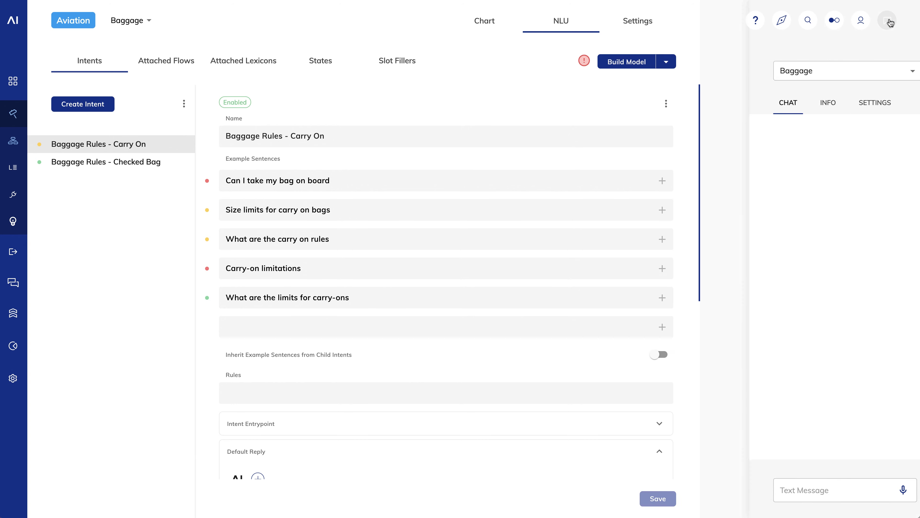
pyautogui.click(759, 490)
pyautogui.write('Can I take my golf bag on board?')
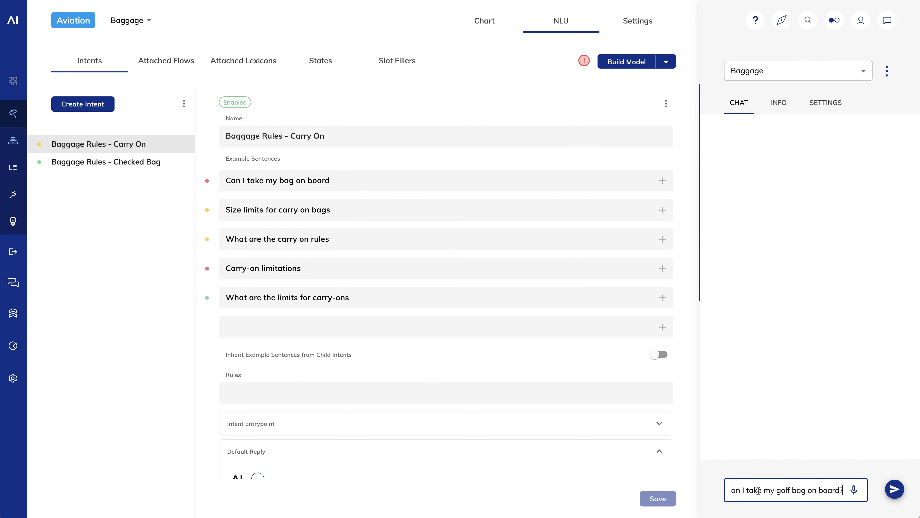
pyautogui.press('Return')
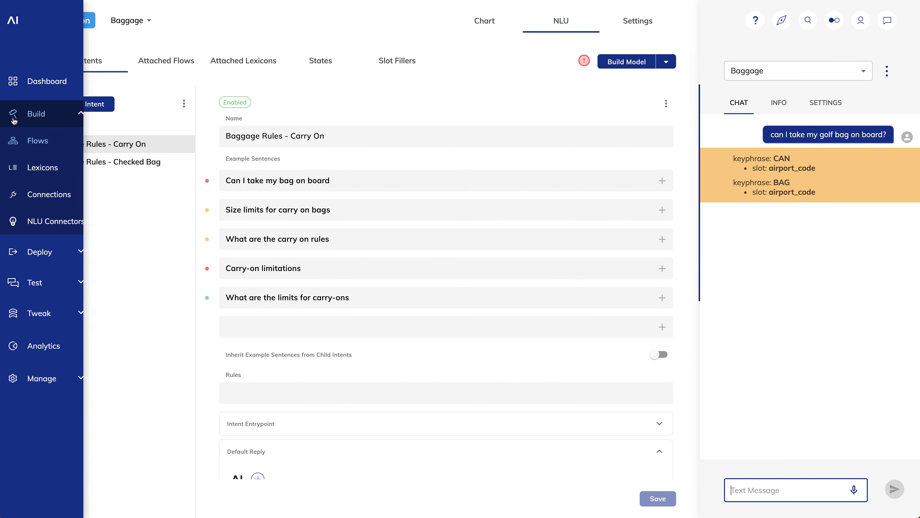
# Create a new lexicon named Baggage
pyautogui.click(43, 172)
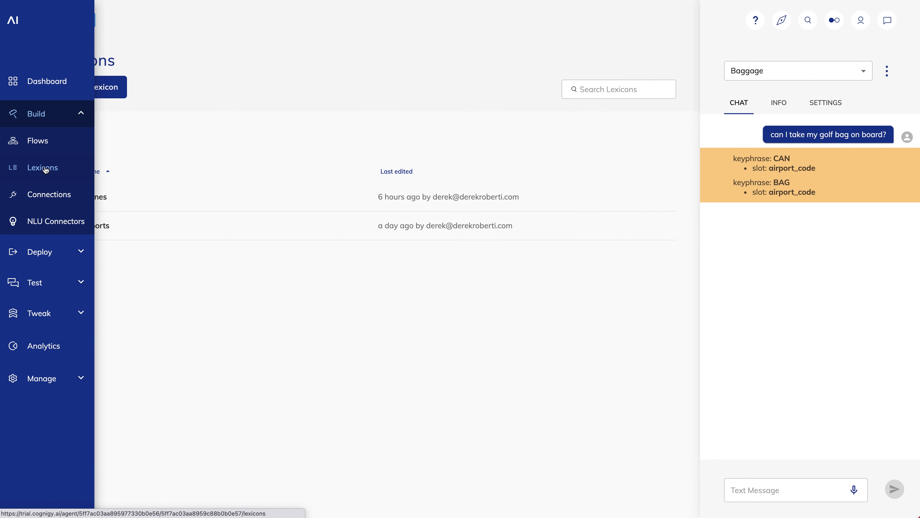
pyautogui.click(76, 89)
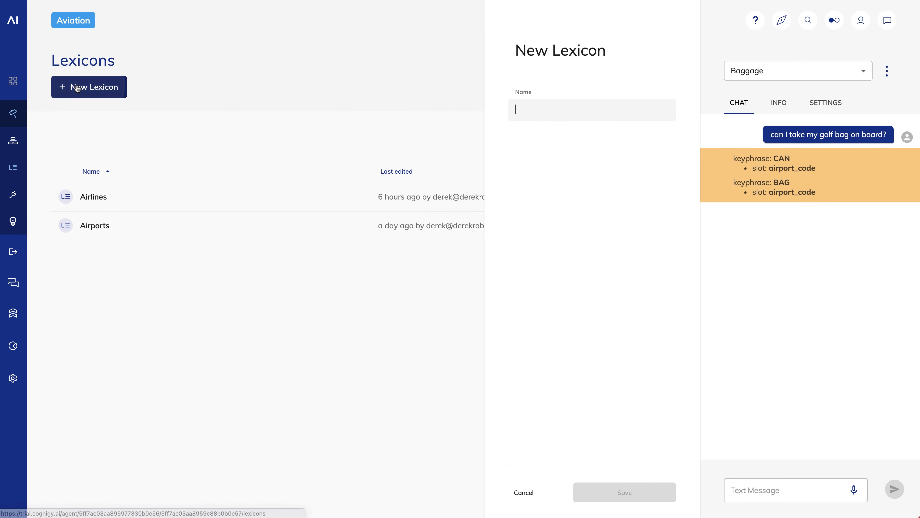
pyautogui.click(565, 106)
pyautogui.write('Baggage')
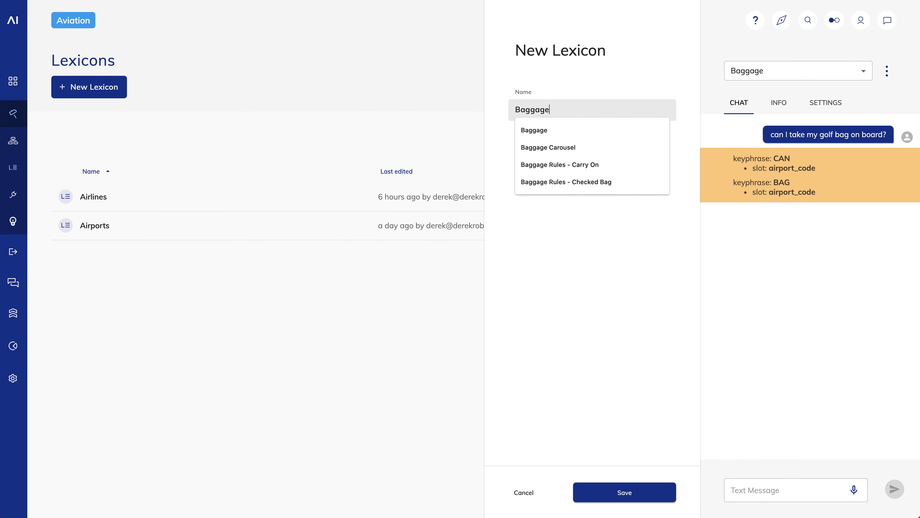
pyautogui.press('Return')
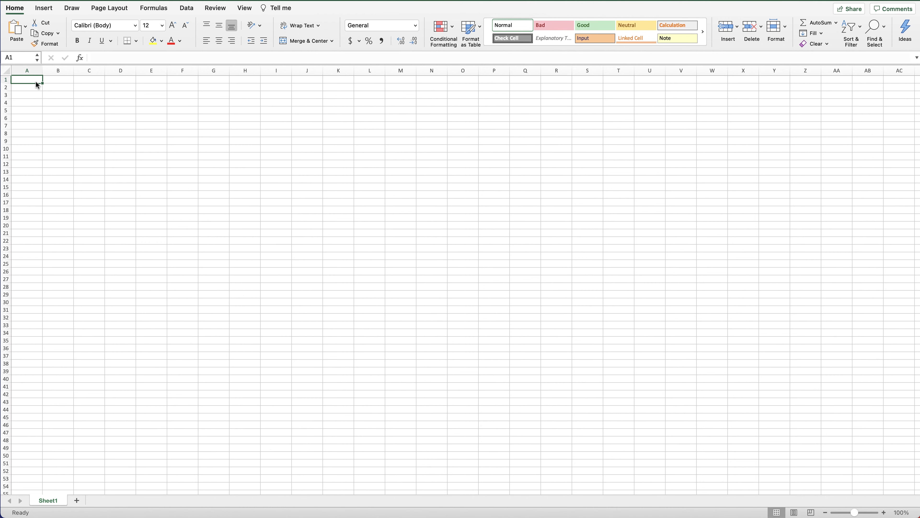
# Switch to a blank Excel sheet and paste the list of bag types, from Hand bag to Ski Bag, into A1:A32
pyautogui.write('Hand bag Hobo bag Tote bag Duffle bag Messenger bag Backpack Satchel Doctors bag Laptop Bag Bucket bag Bowler bag Wristlet Pouch Clutch Beach Bag Shoulder bag Miniaudiere Shopping bag Grocery bag Drawstring bag Make up bags Foldover Bags Phone bag Camera case bags Baguette bags Barrel Bag Basket Bag Fanny Pack Kelly Bag Lunch Bags Golf Bag Ski Bag')
pyautogui.click(60, 117)
# Enter bag_type in B1 and fill it down to B32 beside every bag type
pyautogui.click(59, 80)
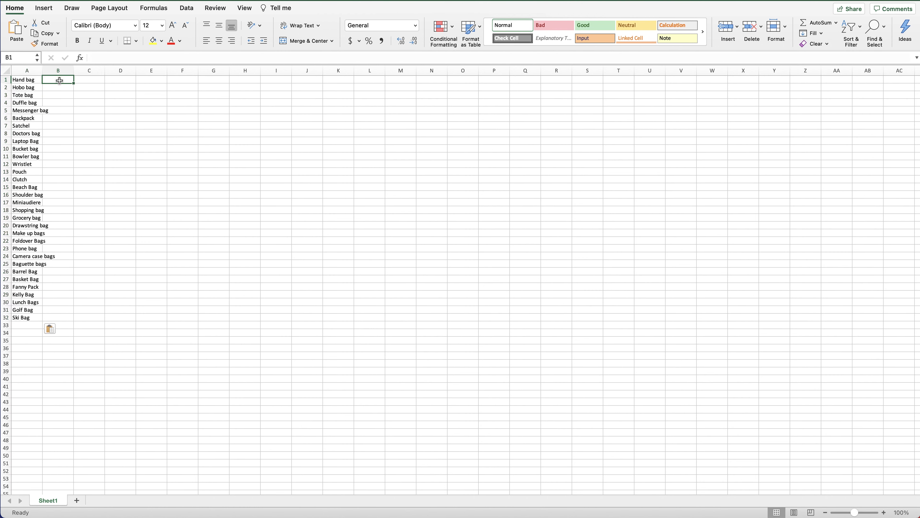
pyautogui.write('bag_type')
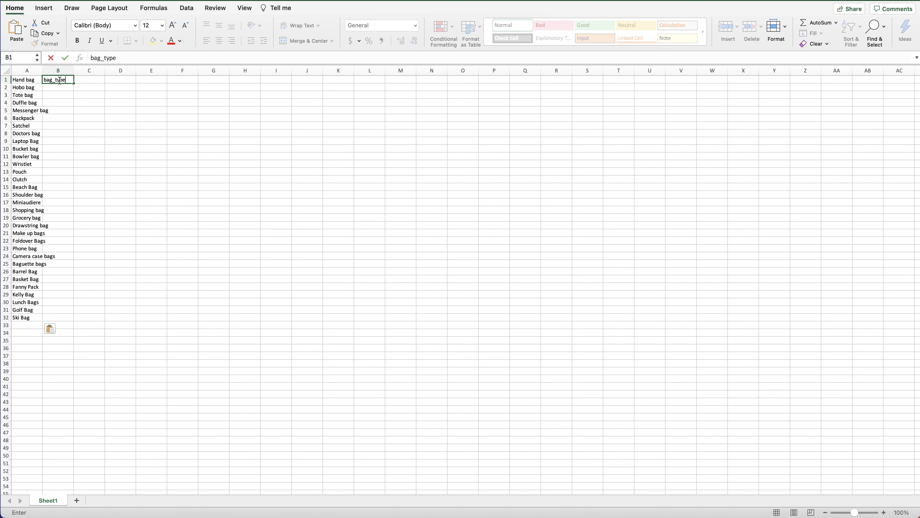
pyautogui.press('Return')
pyautogui.click(60, 80)
pyautogui.moveTo(74, 84); pyautogui.dragTo(74, 319)
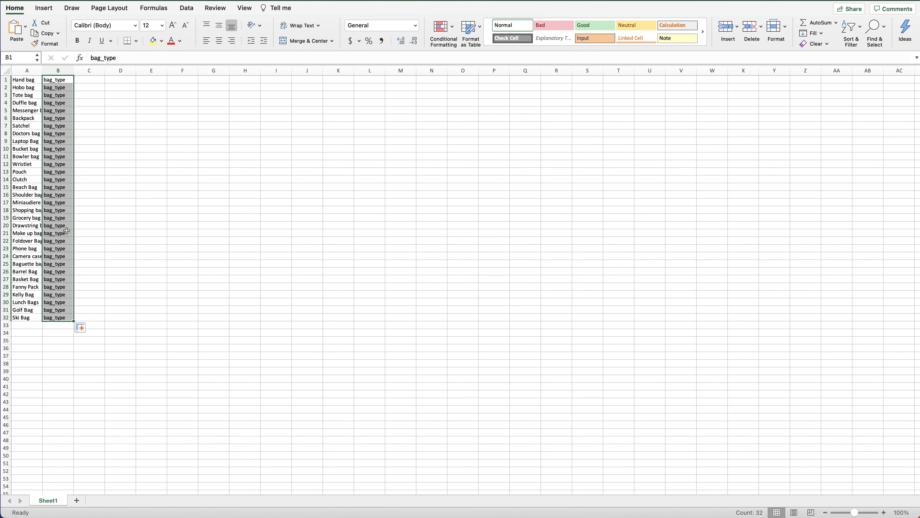
pyautogui.press('Right')
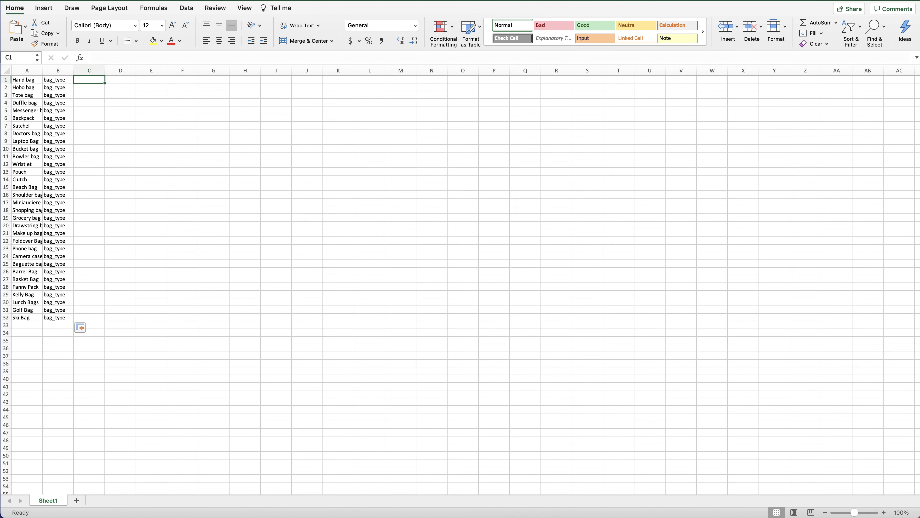
# Save the workbook in CSV UTF-8 (Comma delimited) format as "Bag types"
pyautogui.press('super+s')
pyautogui.click(497, 286)
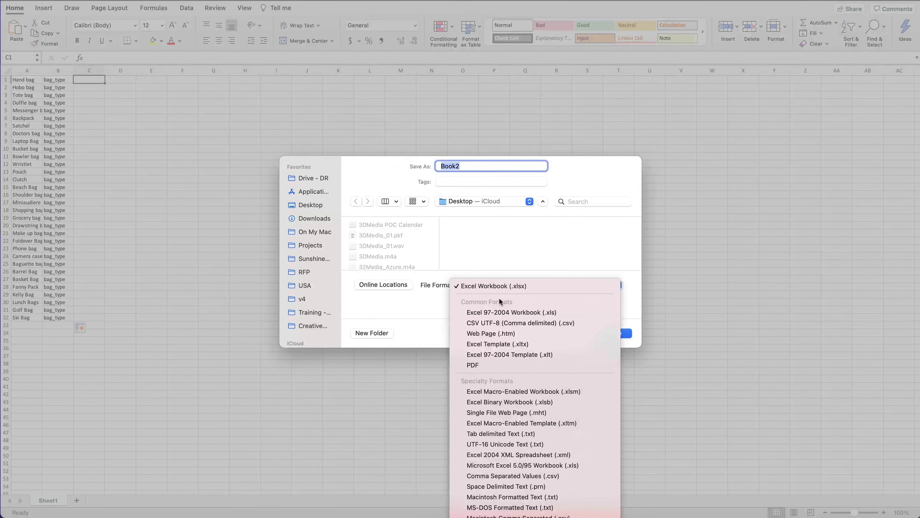
pyautogui.click(508, 323)
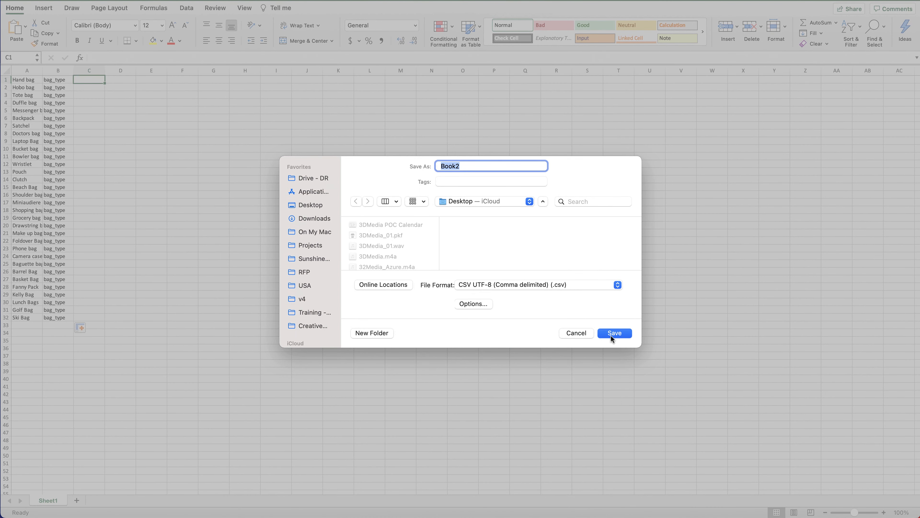
pyautogui.write('Bag types')
pyautogui.press('Return')
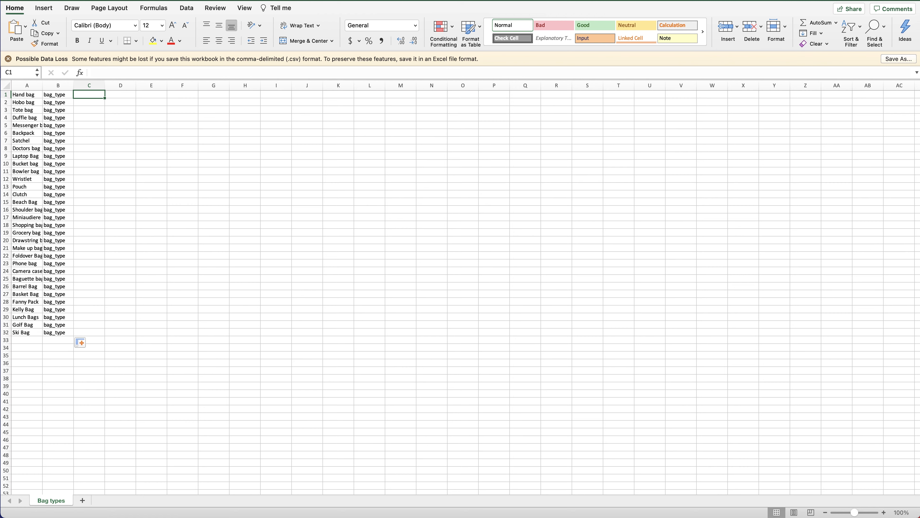
# Switch back to Cognigy.AI and import "baggage types.csv" into the Baggage lexicon, overwriting the current keyphrases
pyautogui.press('super+Tab')
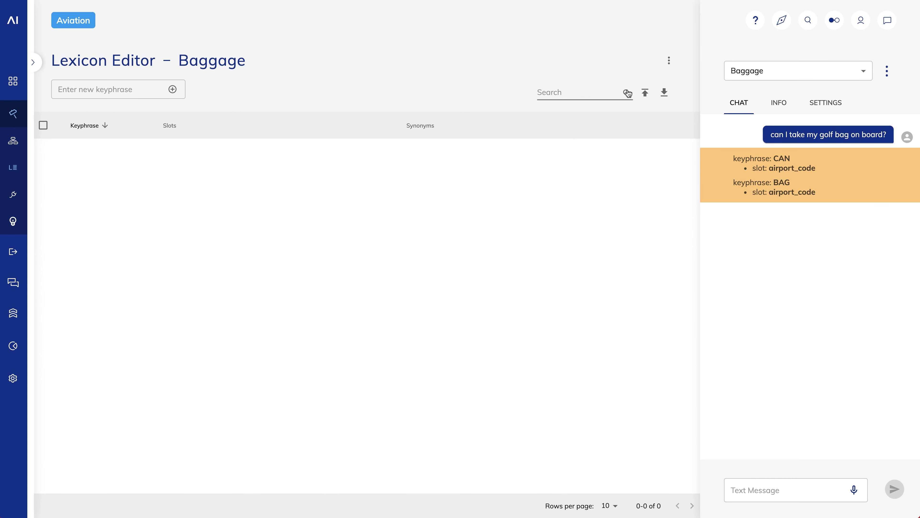
pyautogui.click(887, 20)
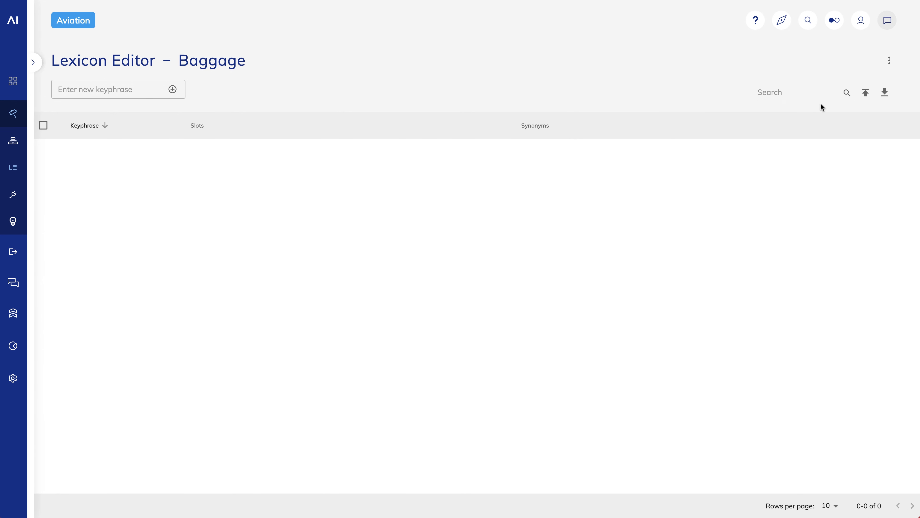
pyautogui.click(869, 95)
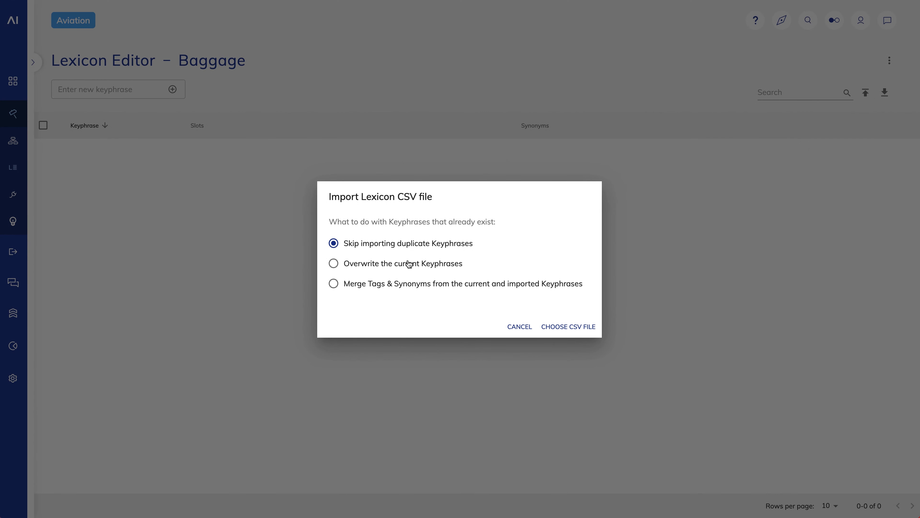
pyautogui.click(403, 266)
pyautogui.click(558, 327)
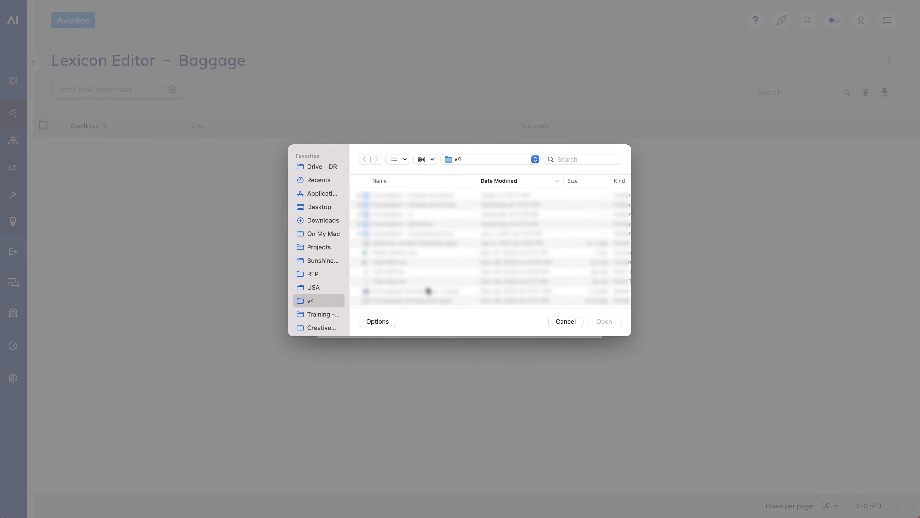
pyautogui.scroll(-3, 417, 287)
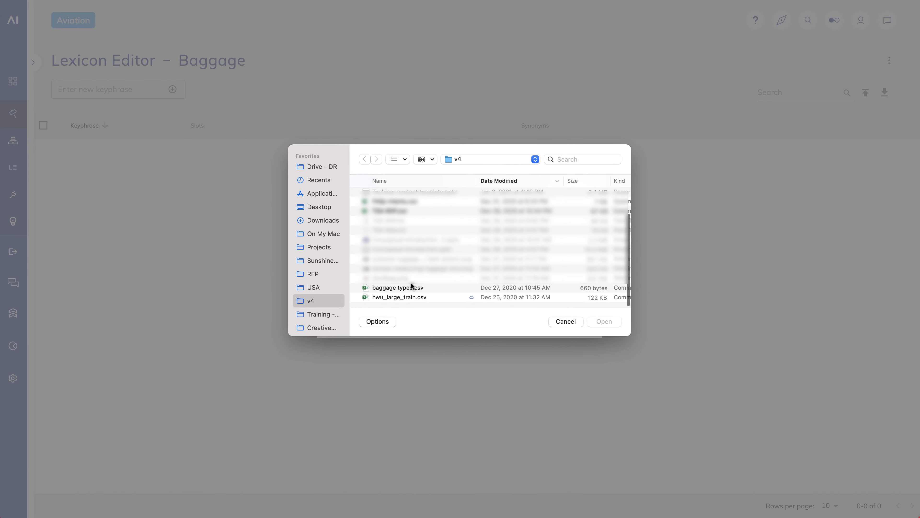
pyautogui.click(413, 287)
pyautogui.click(597, 321)
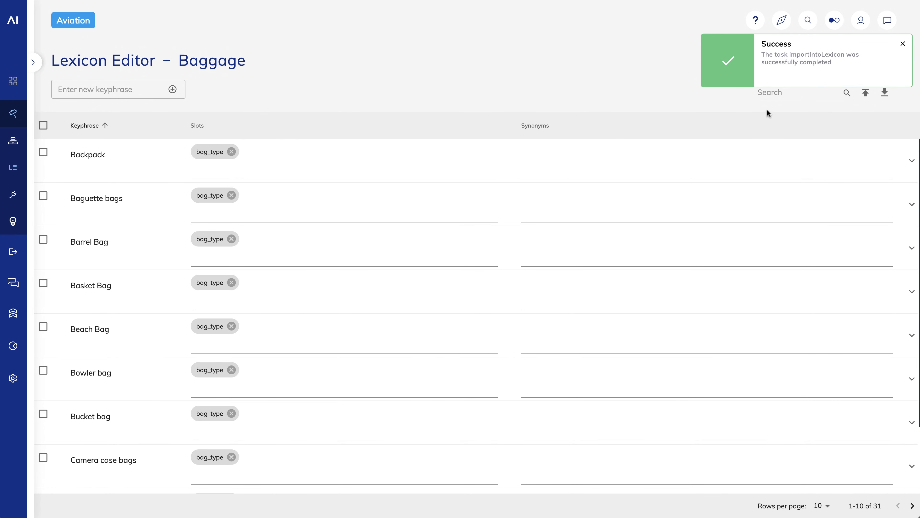
# Search the lexicon for "camer" and add the synonym "Camera bag" to the Camera case bags keyphrase
pyautogui.click(772, 96)
pyautogui.write('camer')
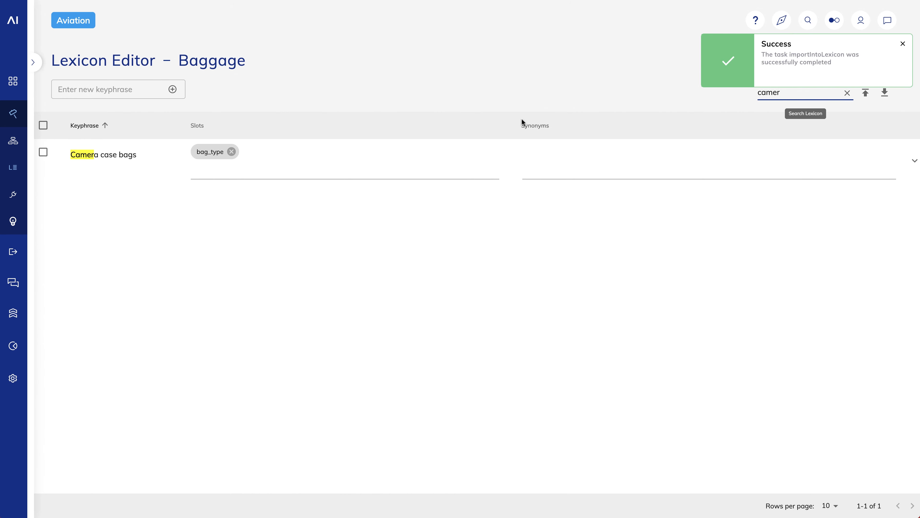
pyautogui.click(523, 151)
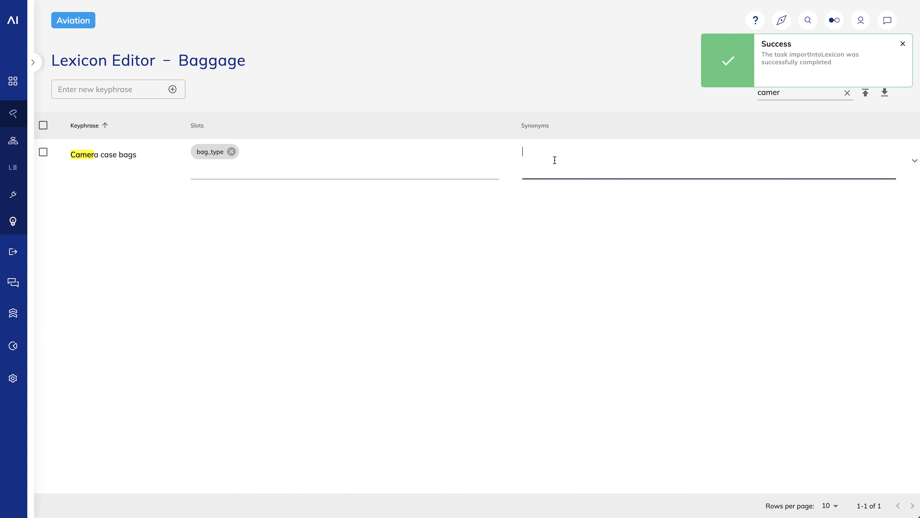
pyautogui.write('Camera case bags')
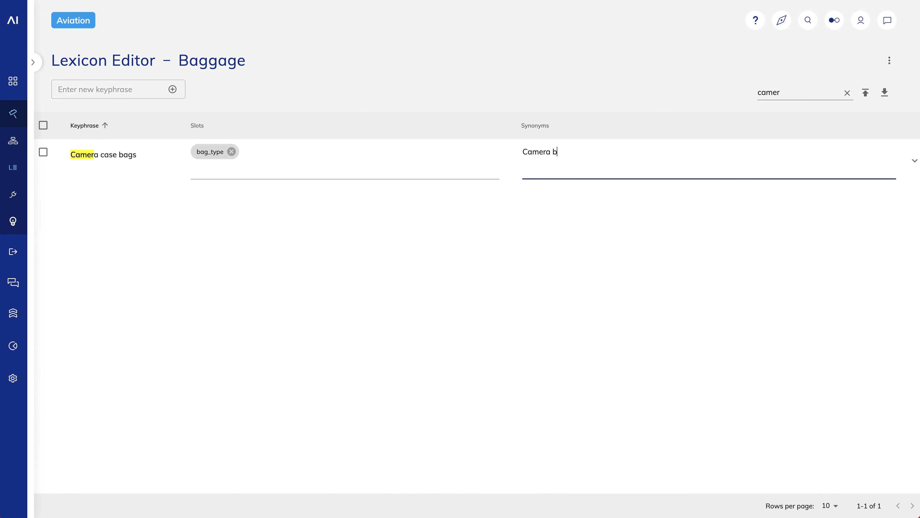
pyautogui.press('Return')
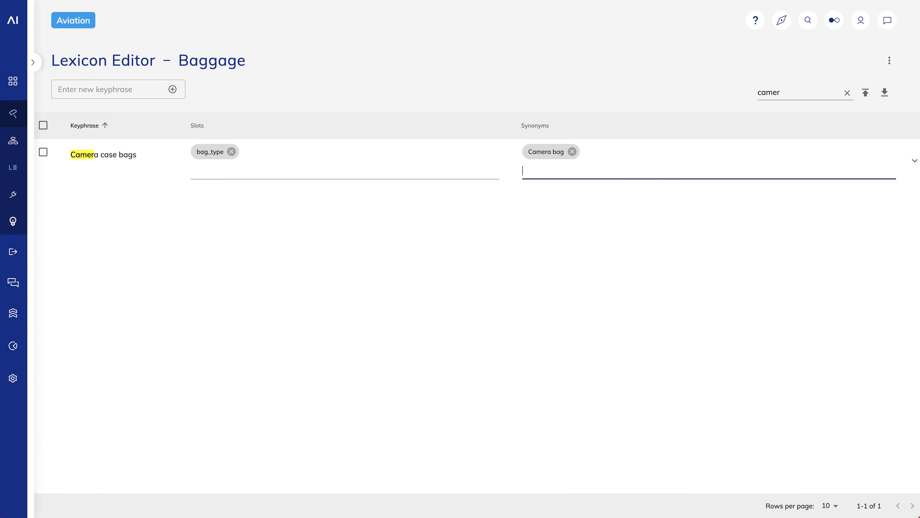
# Search the lexicon for "lap" and add the synonym "Computer bag" to the Laptop Bag keyphrase
pyautogui.doubleClick(771, 93)
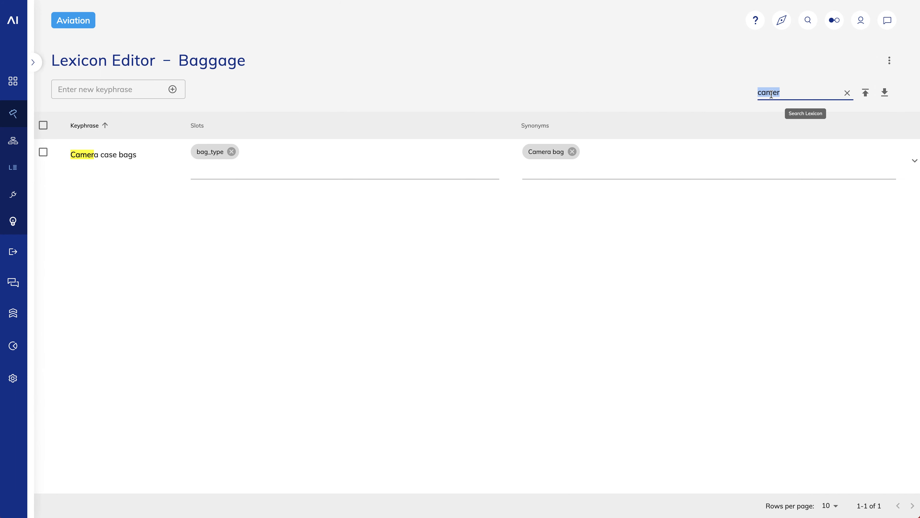
pyautogui.write('lap')
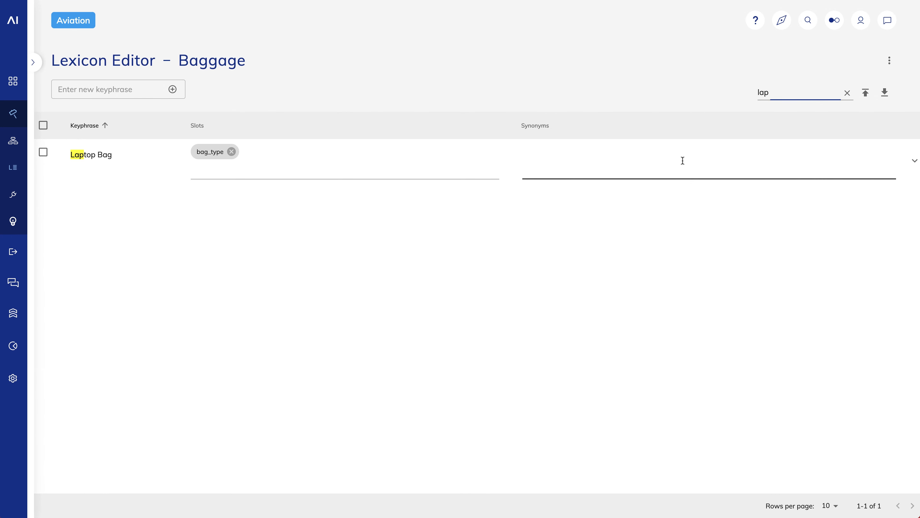
pyautogui.click(682, 161)
pyautogui.write('Computer bag')
pyautogui.press('Return')
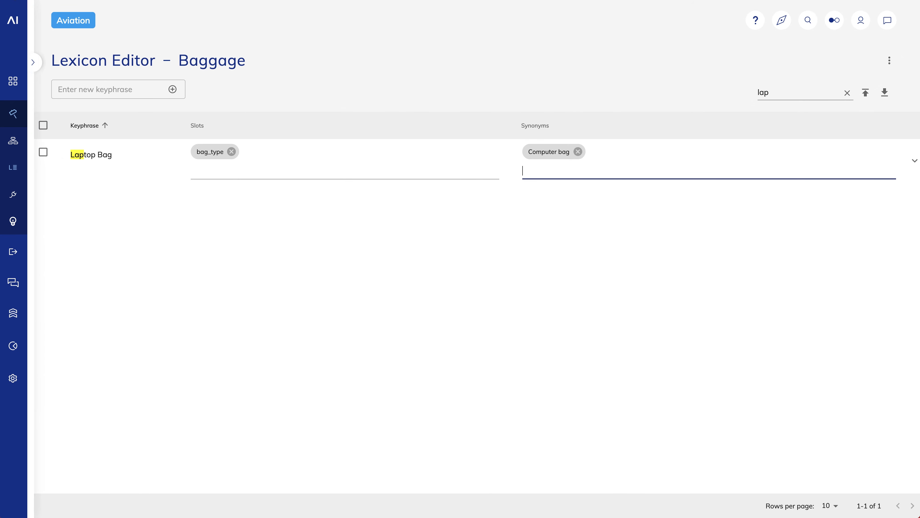
# Open the Baggage flow and attach the Baggage and Airlines lexicons to its NLU
pyautogui.click(13, 0)
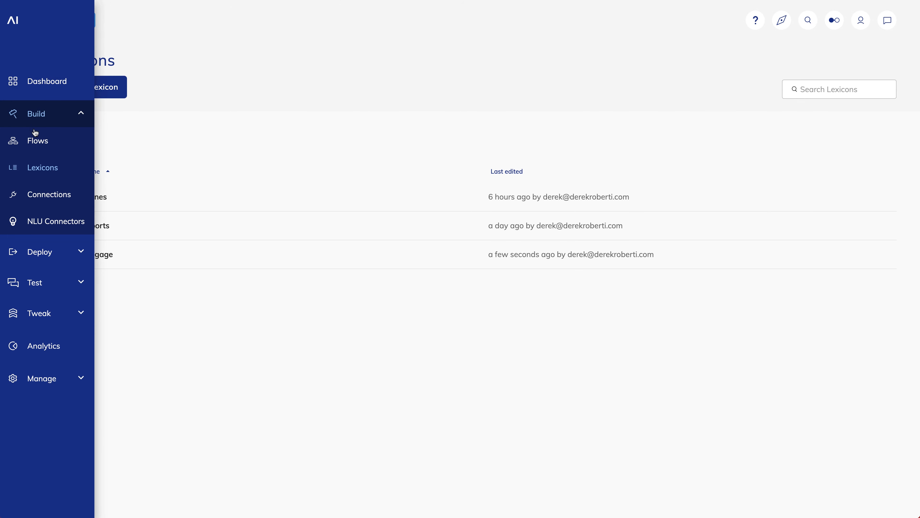
pyautogui.click(35, 141)
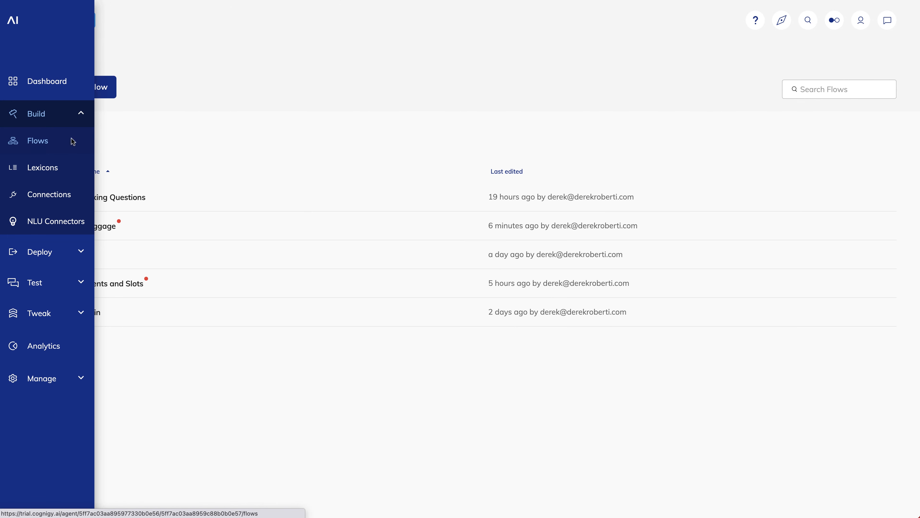
pyautogui.click(164, 232)
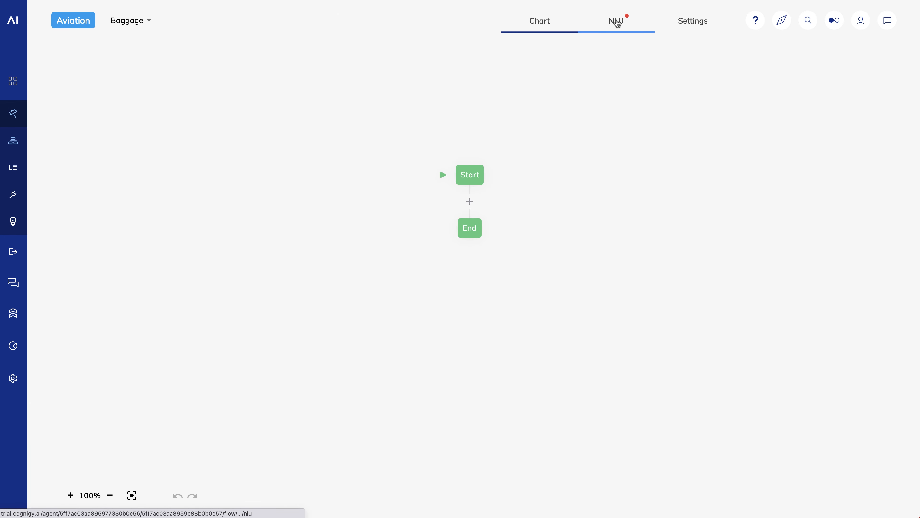
pyautogui.click(618, 23)
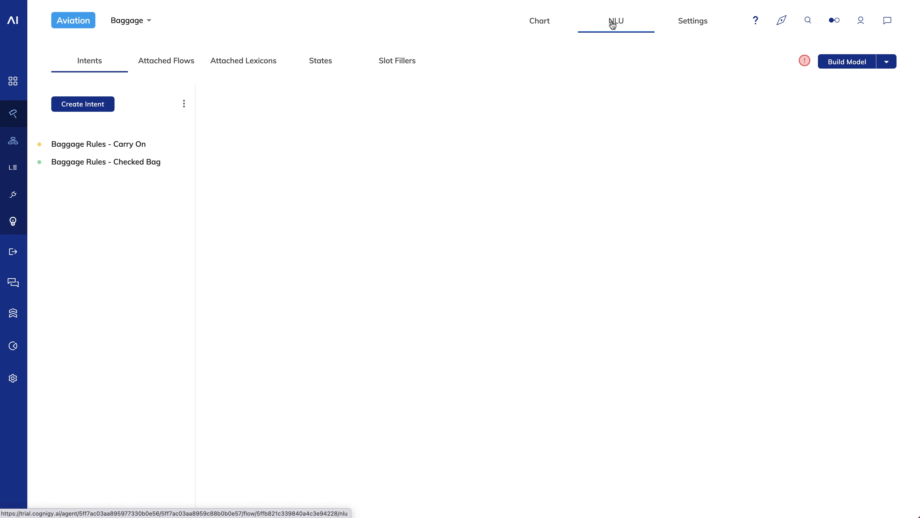
pyautogui.click(268, 66)
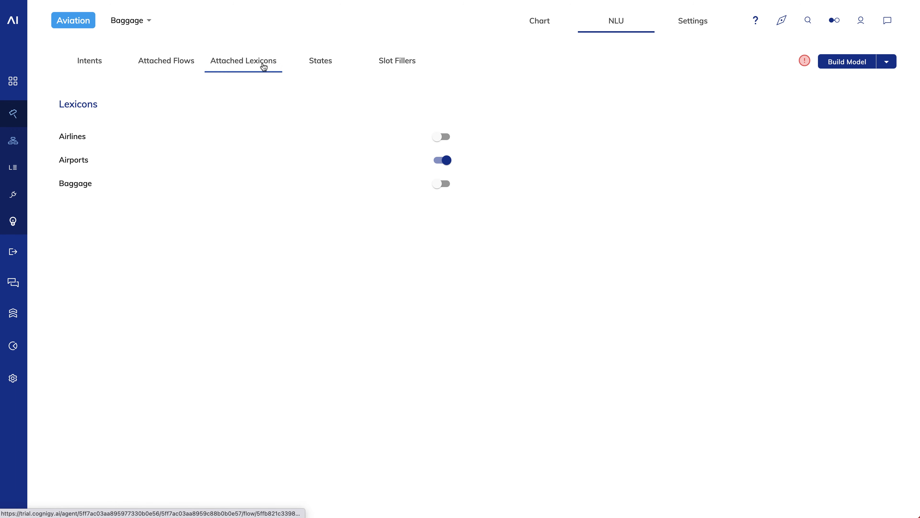
pyautogui.click(448, 188)
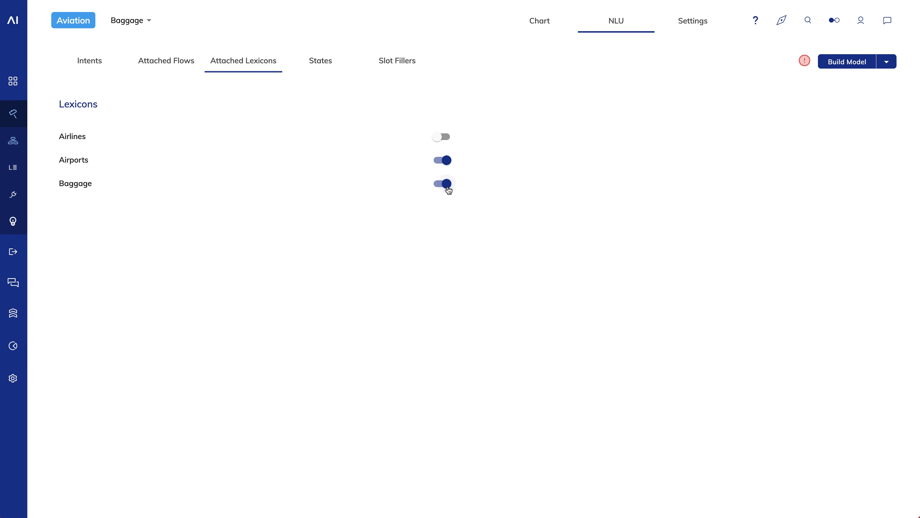
pyautogui.click(446, 138)
# In the Baggage Rules - Carry On intent, change "bag" to "backpack" in the first example sentence and annotate it as the bag_type Lexicon Slot
pyautogui.click(91, 62)
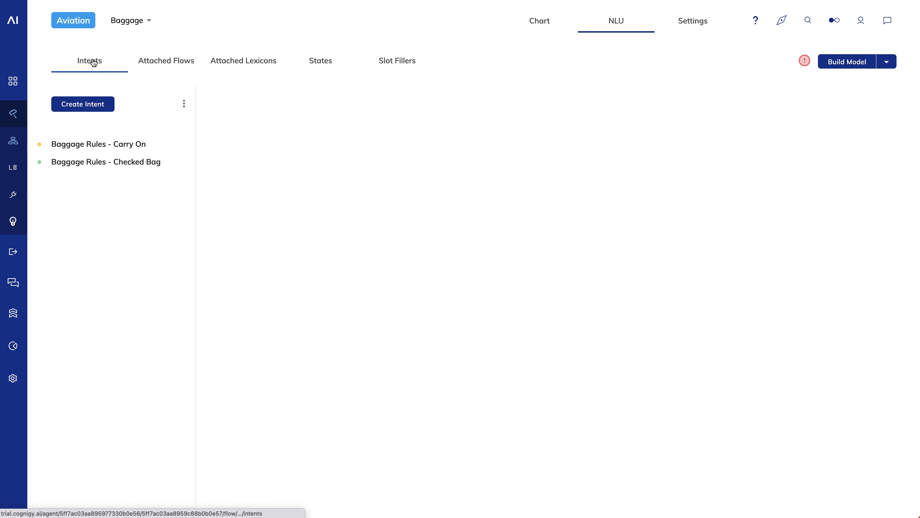
pyautogui.click(126, 144)
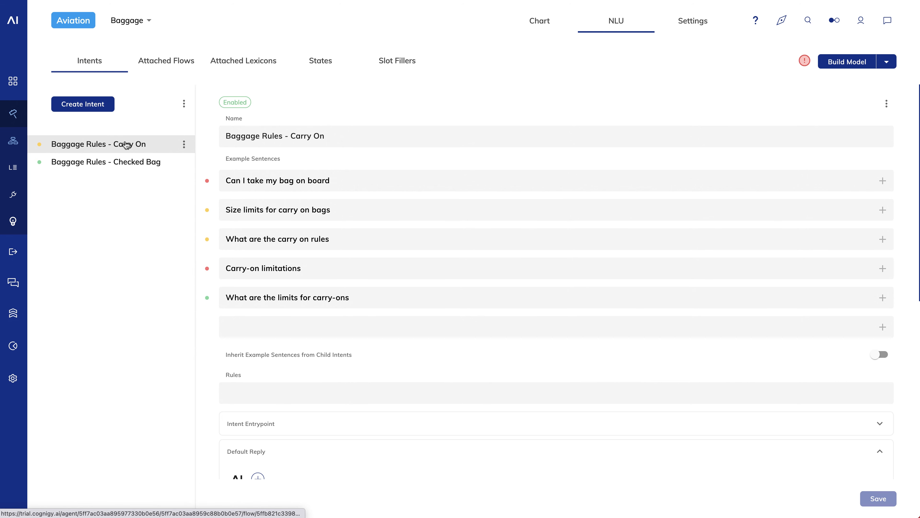
pyautogui.doubleClick(288, 180)
pyautogui.write('backpack')
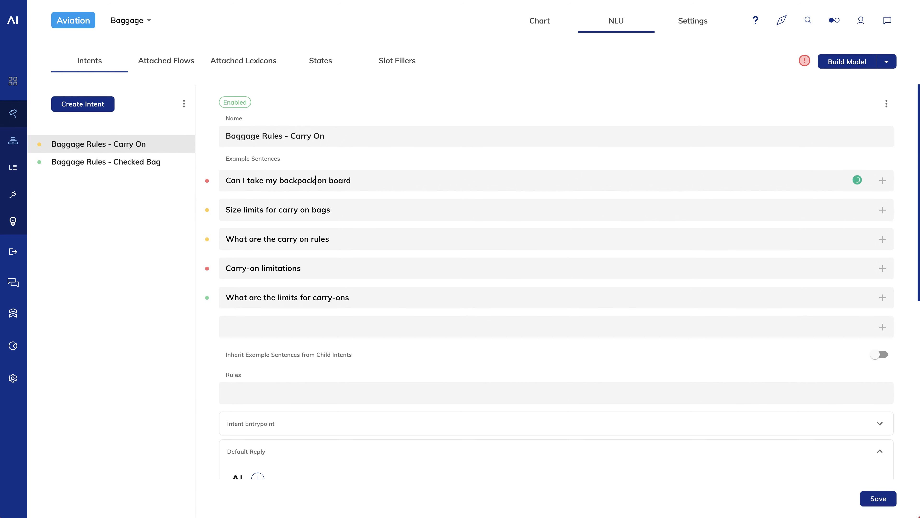
pyautogui.hotkey('ctrl', 'shift', 'Left')
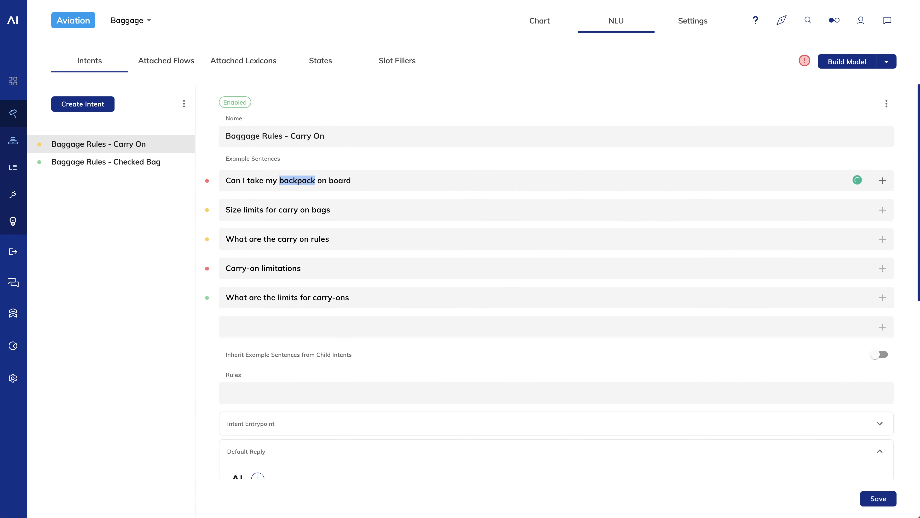
pyautogui.click(883, 184)
pyautogui.click(539, 203)
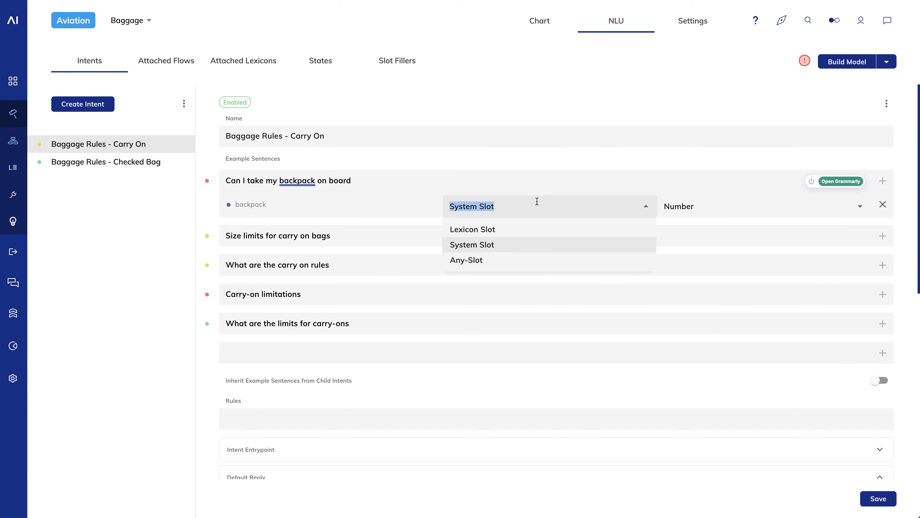
pyautogui.click(505, 229)
pyautogui.click(699, 206)
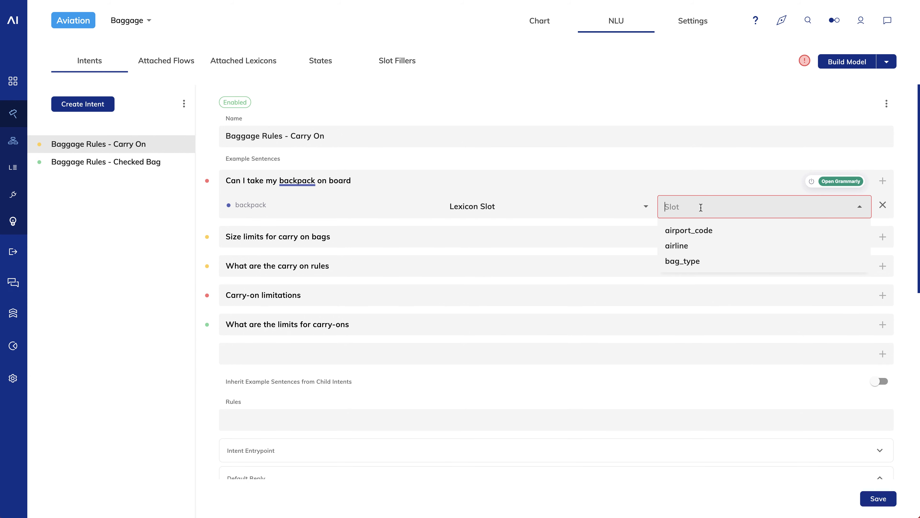
pyautogui.click(706, 261)
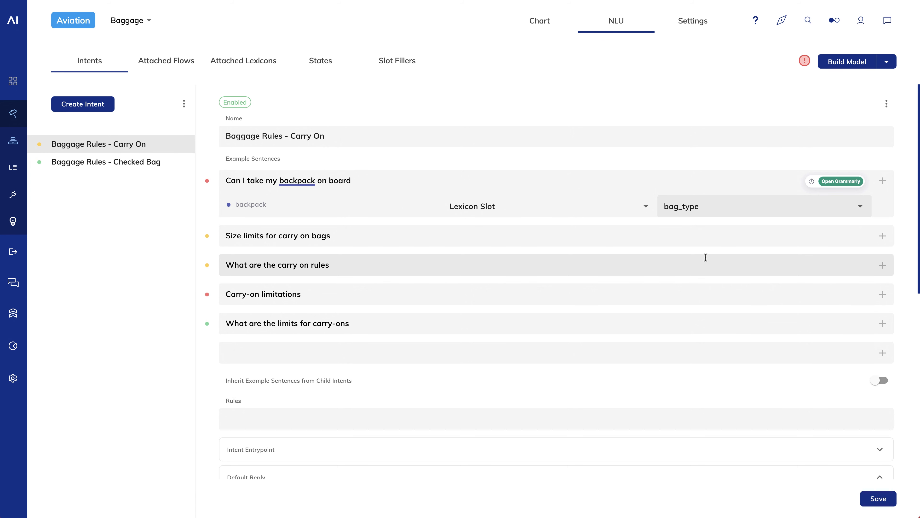
# Add the example sentence "Carry on limits for United" and annotate United as the airline Lexicon Slot
pyautogui.click(355, 359)
pyautogui.write('Carry o')
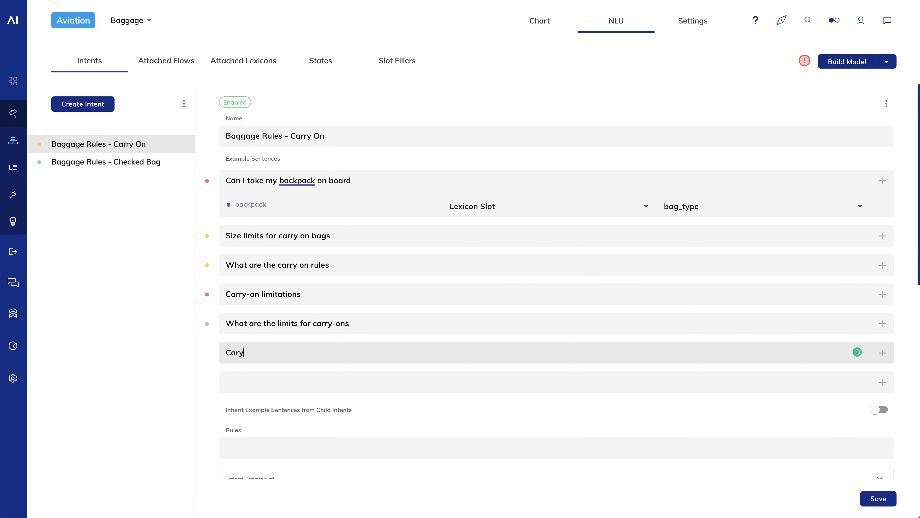
pyautogui.write('n limits for United')
pyautogui.doubleClick(304, 352)
pyautogui.click(883, 353)
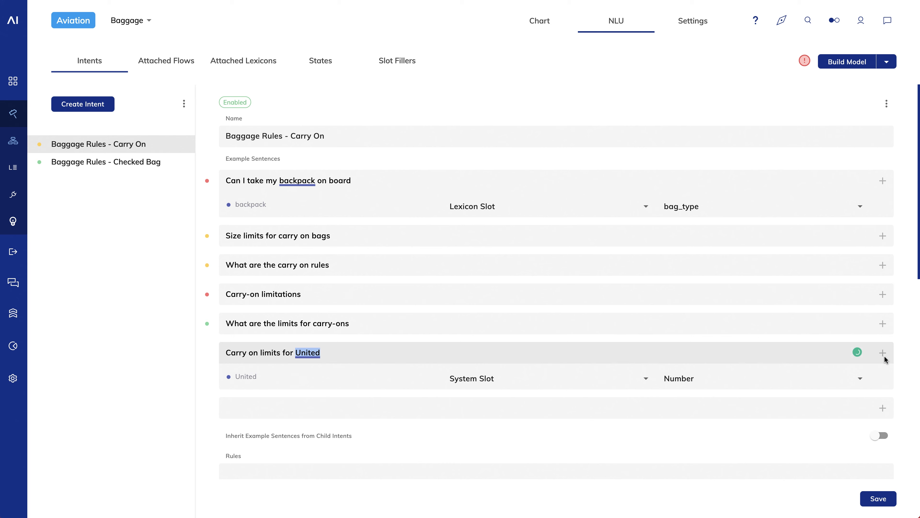
pyautogui.click(520, 382)
pyautogui.click(471, 401)
pyautogui.click(727, 379)
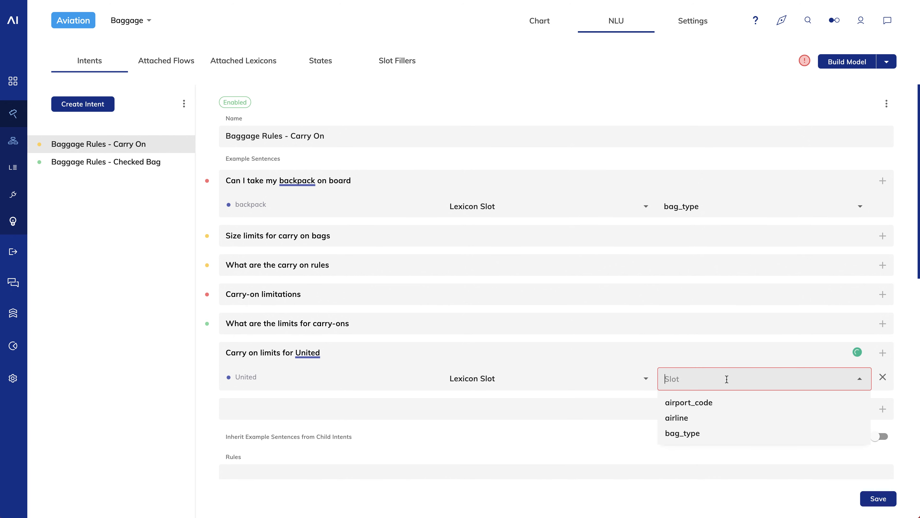
pyautogui.click(715, 421)
# Add the example sentence "Can I take a bag onboard to SFO" and annotate SFO as the airport_code Lexicon Slot
pyautogui.click(557, 408)
pyautogui.write('Can I take a bag onboard to SFO')
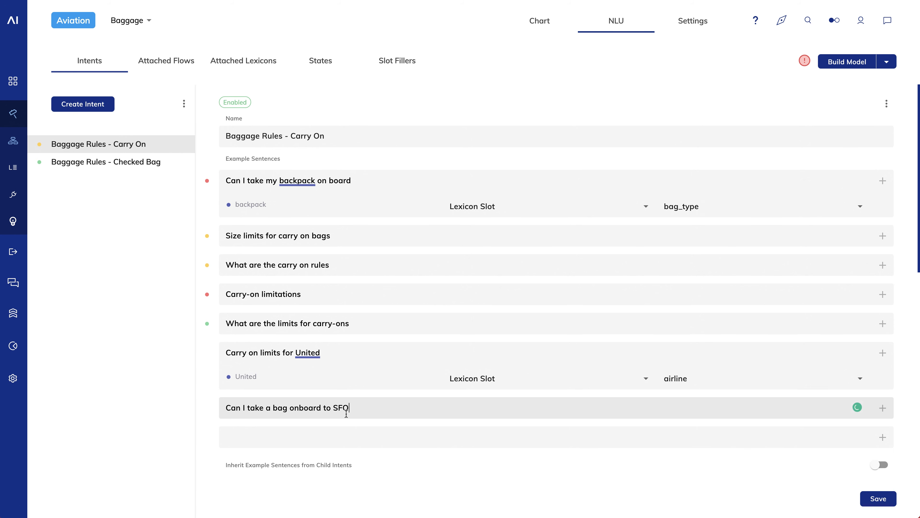
pyautogui.doubleClick(341, 407)
pyautogui.click(883, 407)
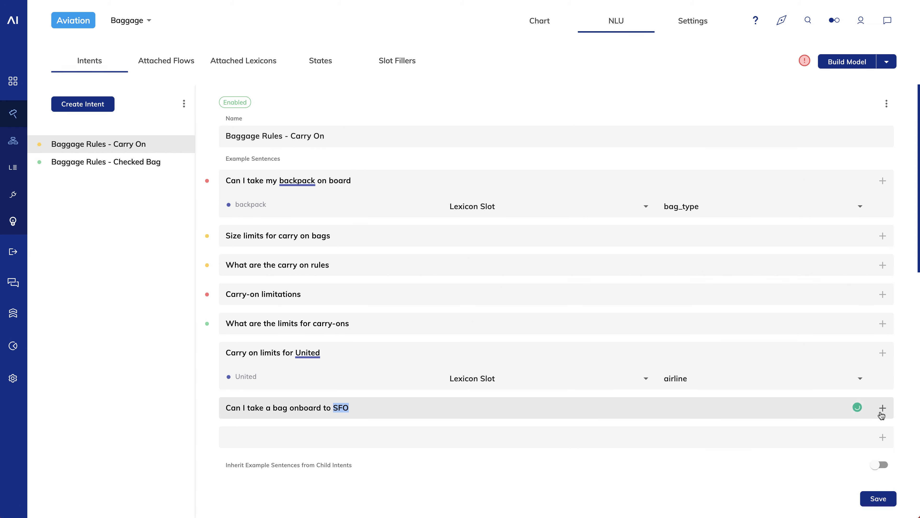
pyautogui.click(543, 433)
pyautogui.click(540, 456)
pyautogui.click(681, 439)
pyautogui.click(686, 458)
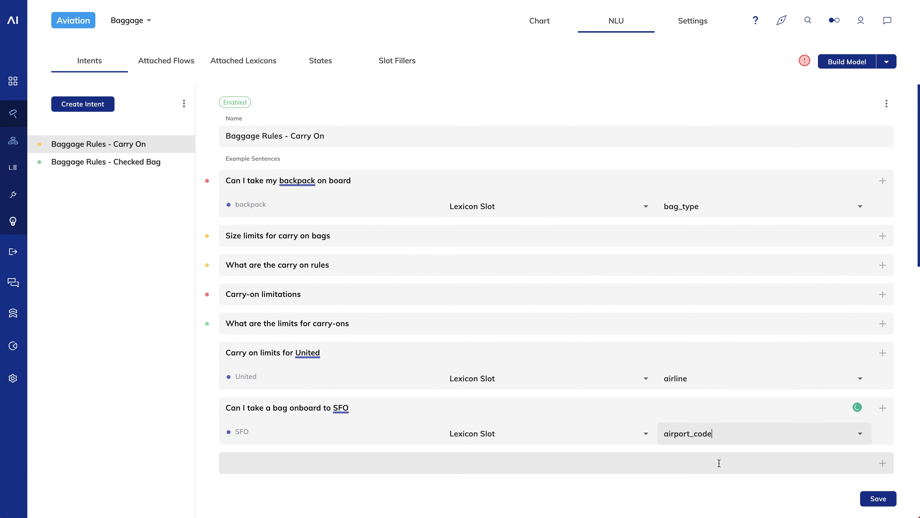
# Save the Carry On intent and build the Baggage flow's model
pyautogui.click(876, 499)
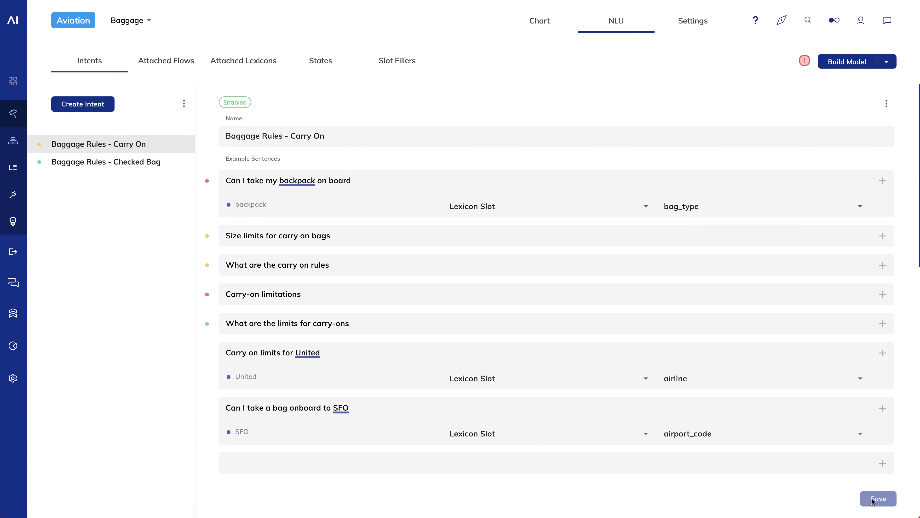
pyautogui.click(887, 62)
pyautogui.click(852, 76)
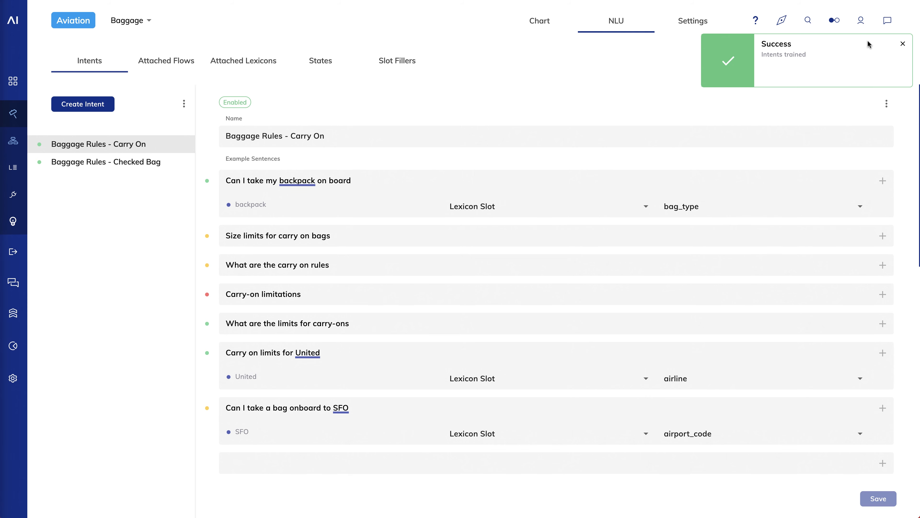
# Open the test chat for the Baggage flow and send the message "can I take my golf bag on board?"
pyautogui.click(887, 21)
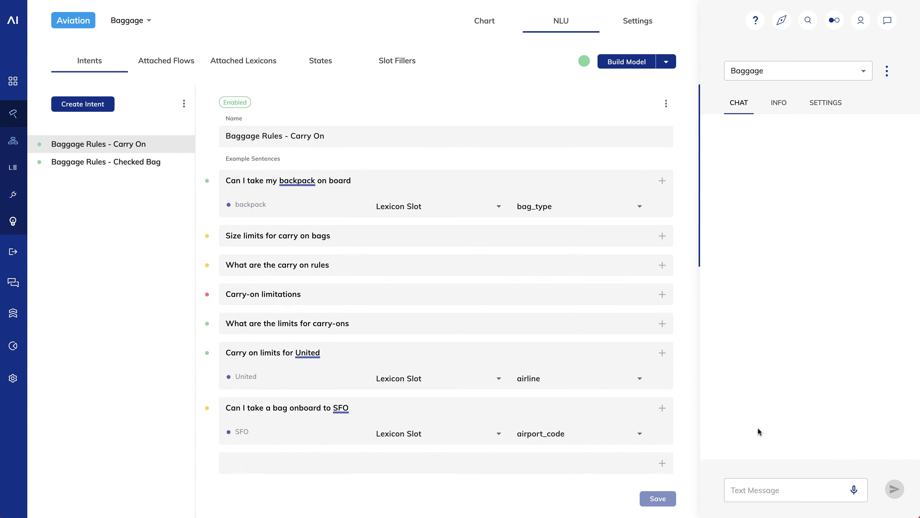
pyautogui.click(760, 492)
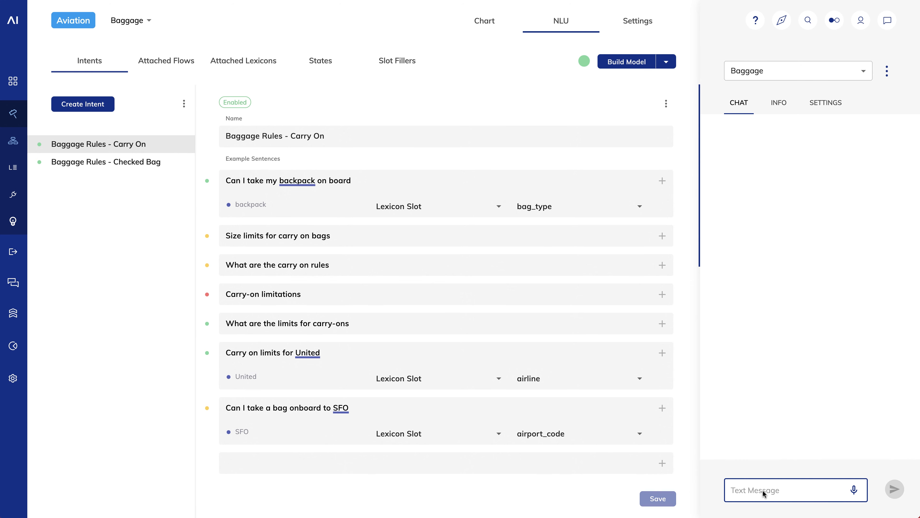
pyautogui.write('Can I take my golf bag on board?')
pyautogui.press('Return')
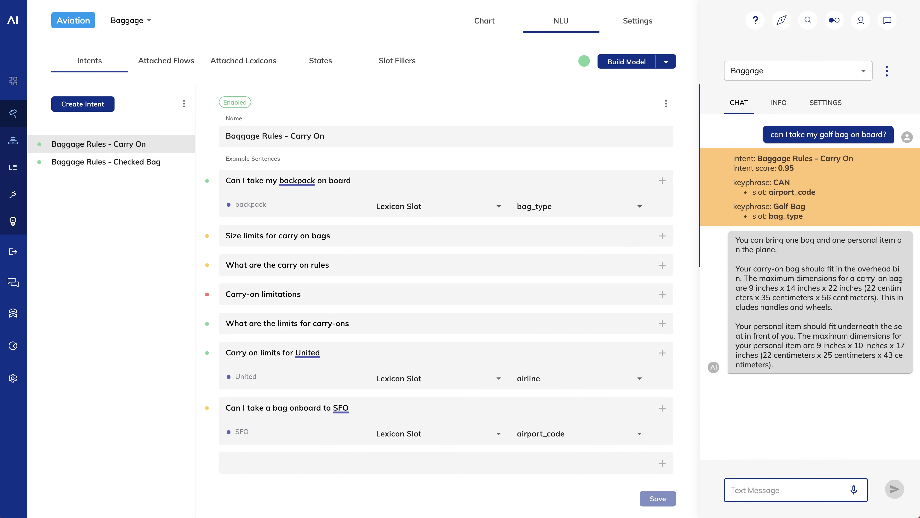
# Test the flow with the message "Can I take my backpack on board?" and examine the keyphrases matched in the reply
pyautogui.write('Can I take my backpack on board?')
pyautogui.press('Return')
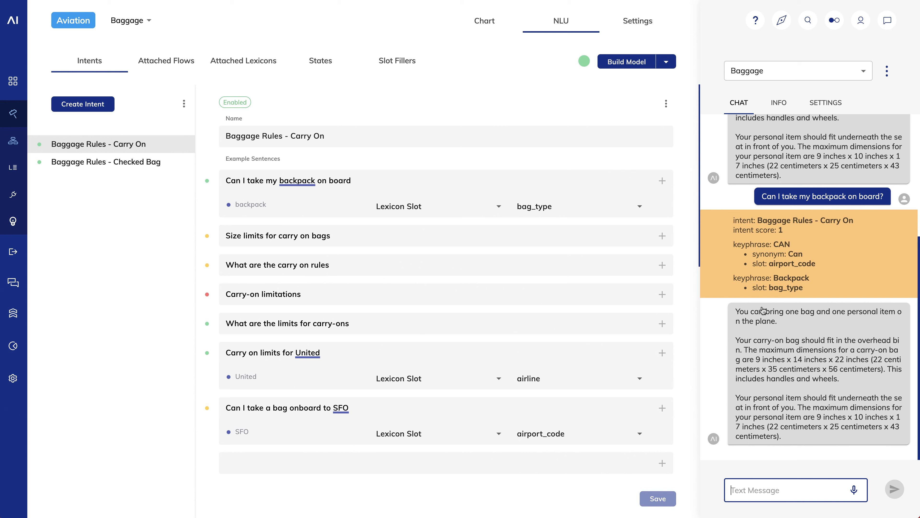
pyautogui.moveTo(799, 245); pyautogui.dragTo(775, 244)
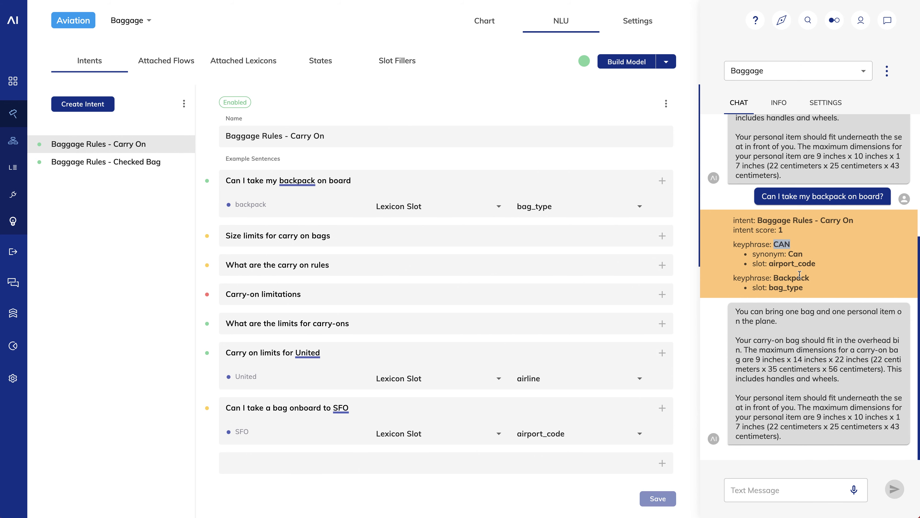
pyautogui.click(809, 377)
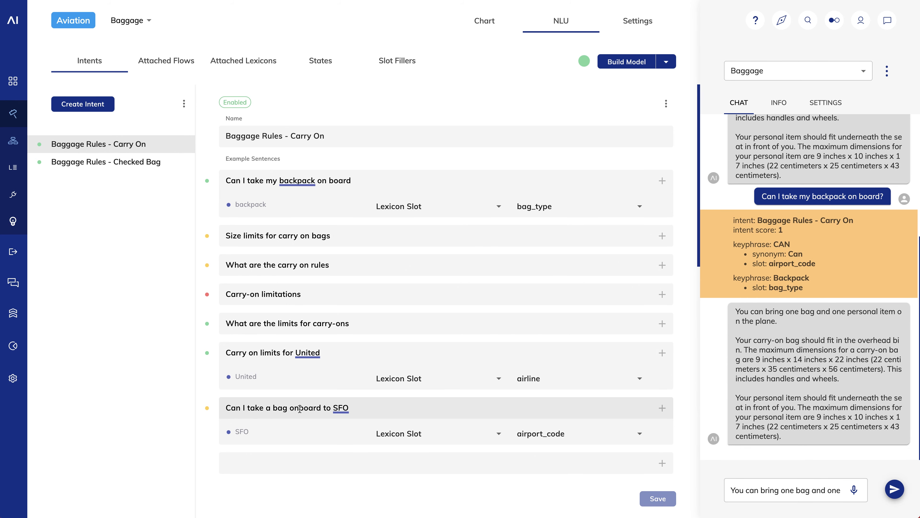
# Set the output type of the Carry On intent's Default Reply to Gallery and add two cards
pyautogui.scroll(-5, 299, 409)
pyautogui.scroll(-4, 300, 409)
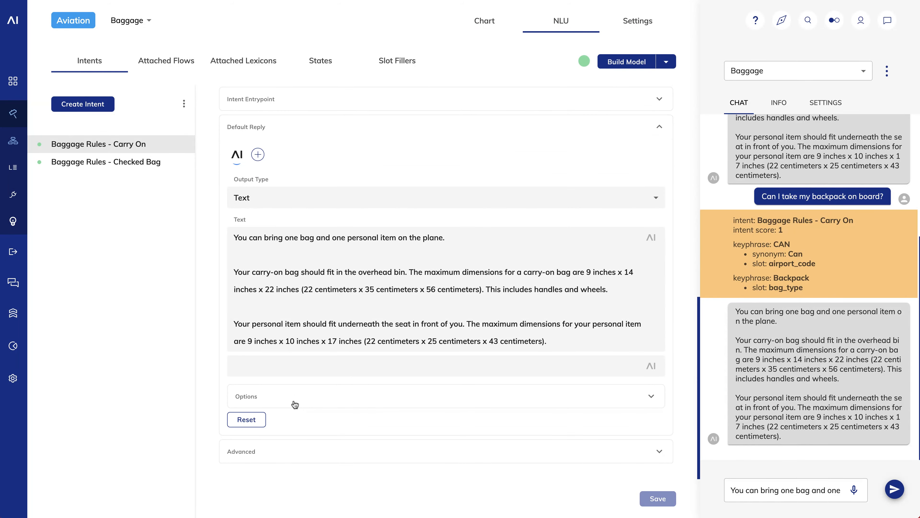
pyautogui.click(358, 192)
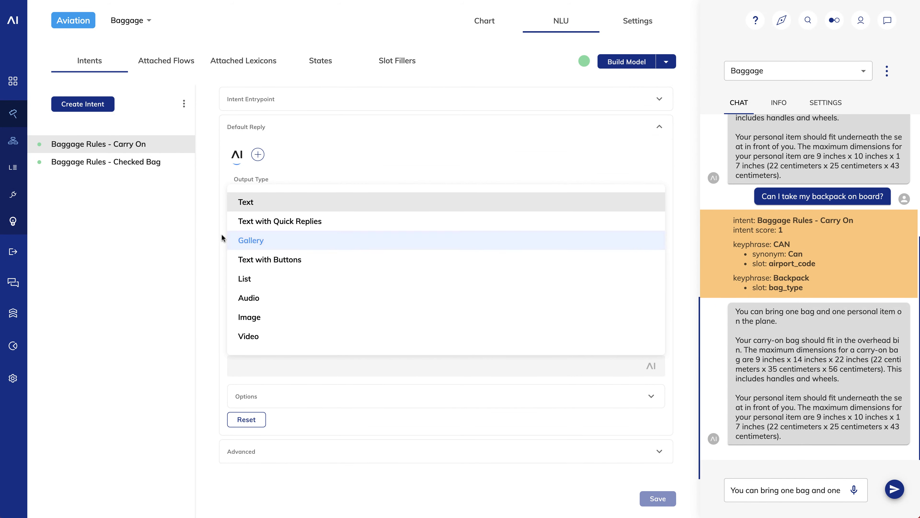
pyautogui.click(253, 247)
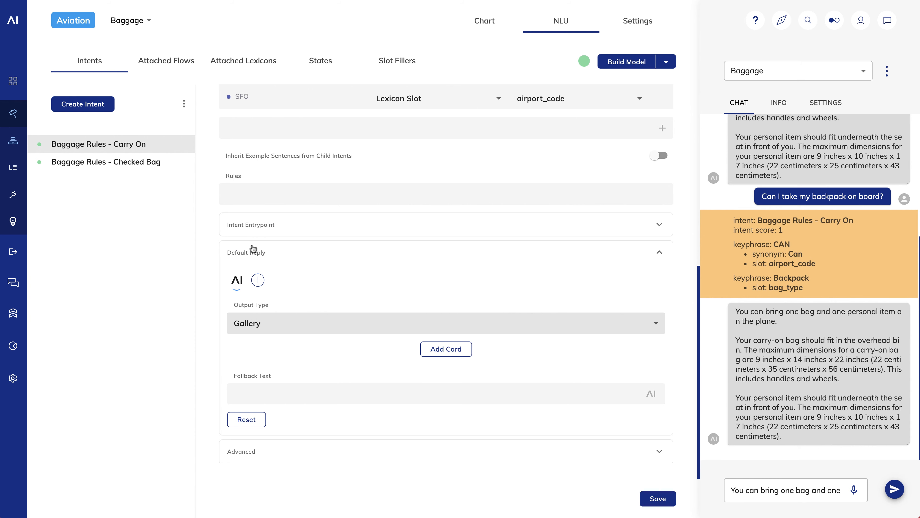
pyautogui.click(445, 349)
pyautogui.scroll(-4, 399, 394)
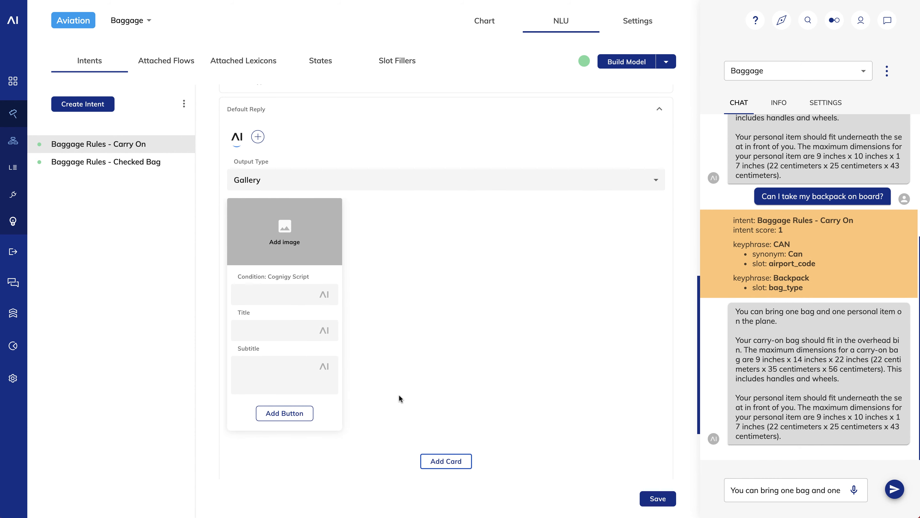
pyautogui.click(446, 466)
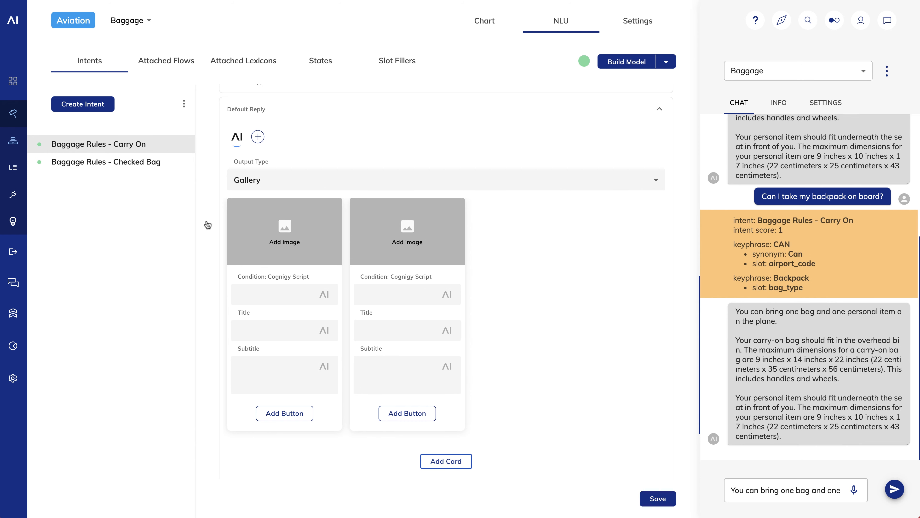
pyautogui.click(292, 233)
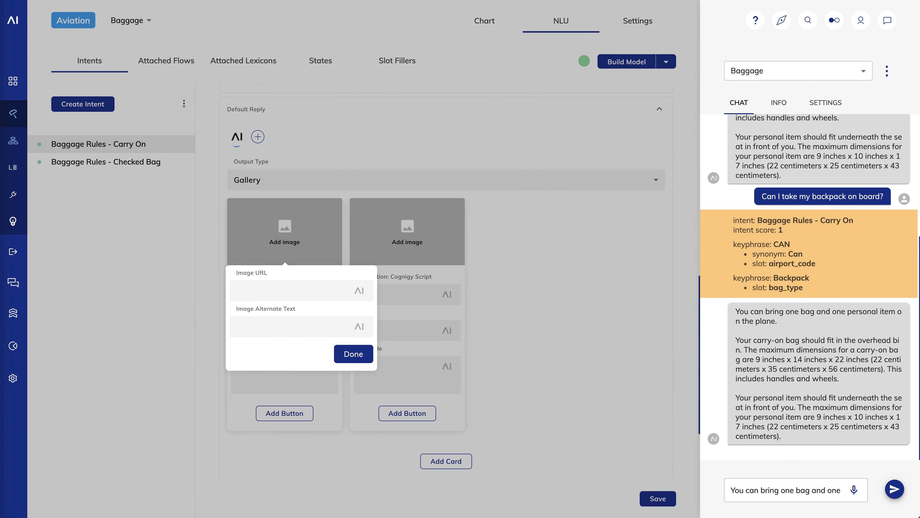
pyautogui.click(301, 290)
pyautogui.write('https://cognigy-training.s3-us-west-1.amazonaws.com/images/woman-measuring-luggage-size.png')
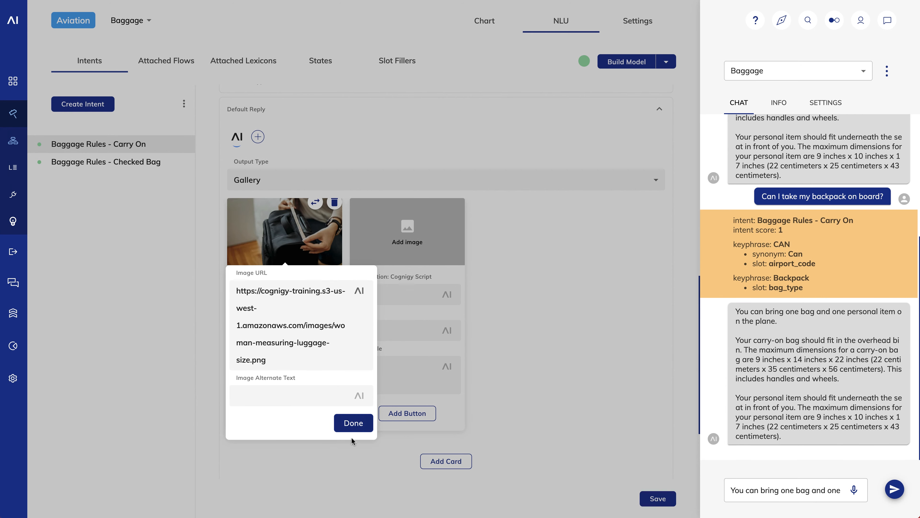
pyautogui.click(351, 426)
pyautogui.click(411, 227)
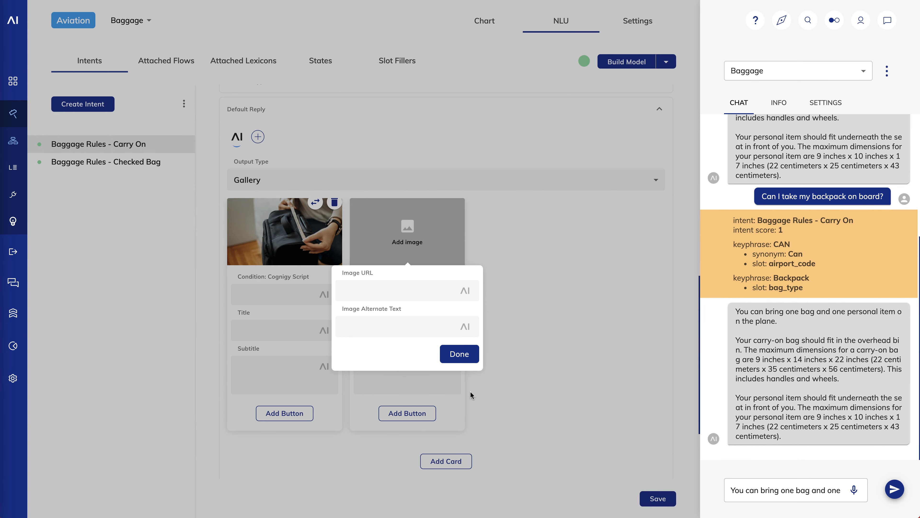
pyautogui.click(373, 288)
pyautogui.write('https://cognigy-training.s3-us-west-1.amazonaws.com/images/handbag.png')
pyautogui.click(455, 424)
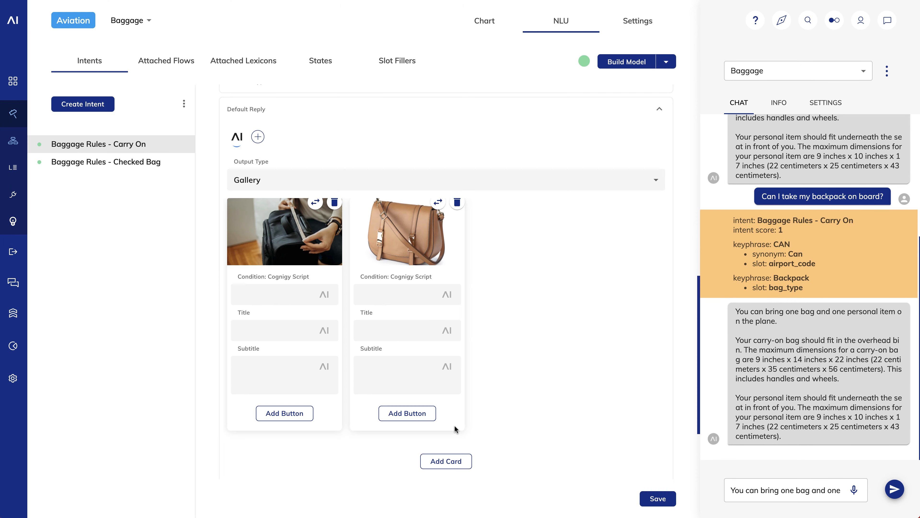
# Title the first card "Carry-On Size" and use the carry-on bag paragraph from the text reply as its subtitle
pyautogui.click(251, 329)
pyautogui.write('Carry-On Siz')
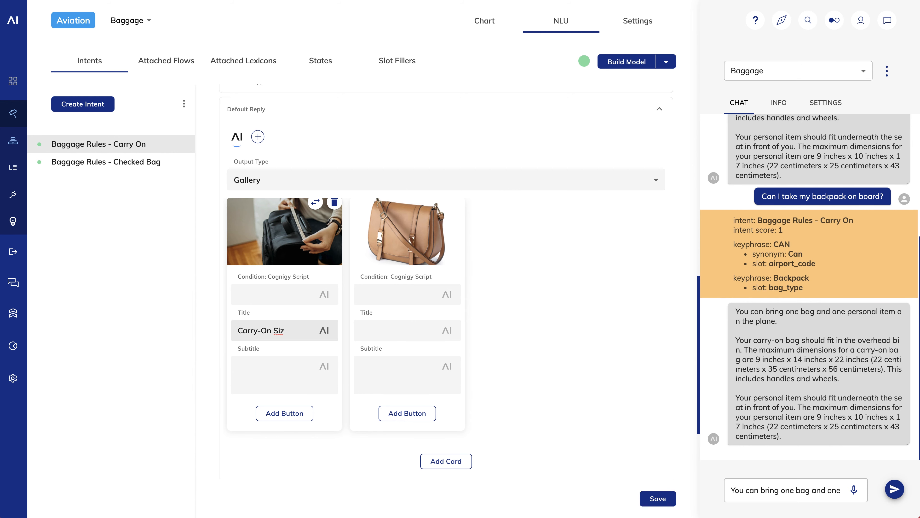
pyautogui.write('e')
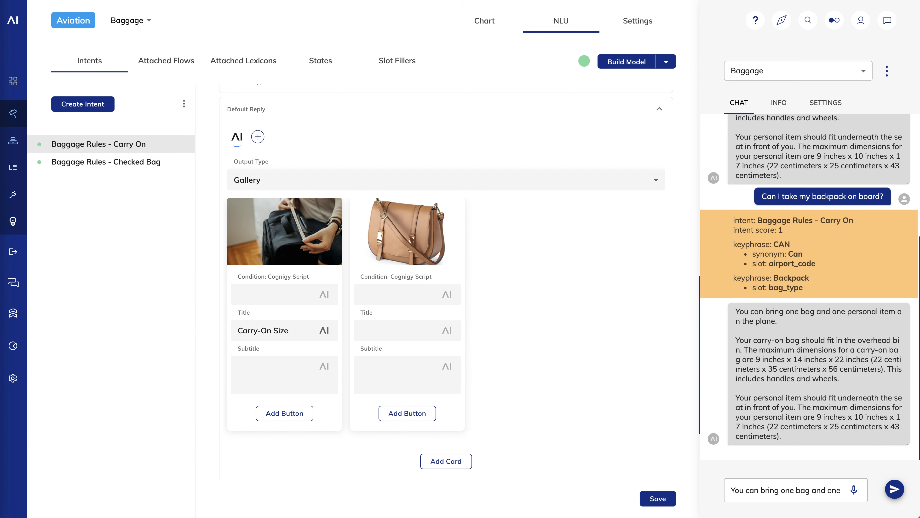
pyautogui.click(238, 371)
pyautogui.hotkey('ctrl', 'v')
# Title the second card "Personal Item Size" with the personal item paragraph as its subtitle, and save the intent
pyautogui.click(407, 330)
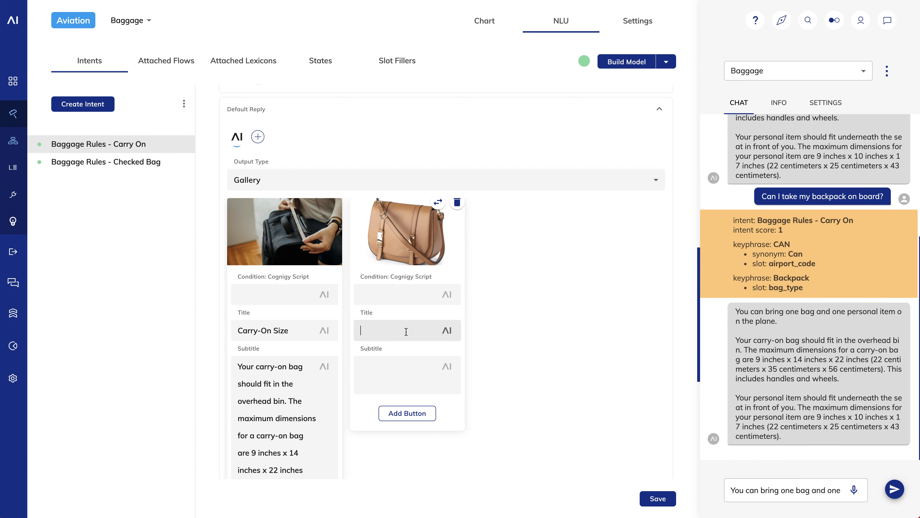
pyautogui.write('Personal Item Size')
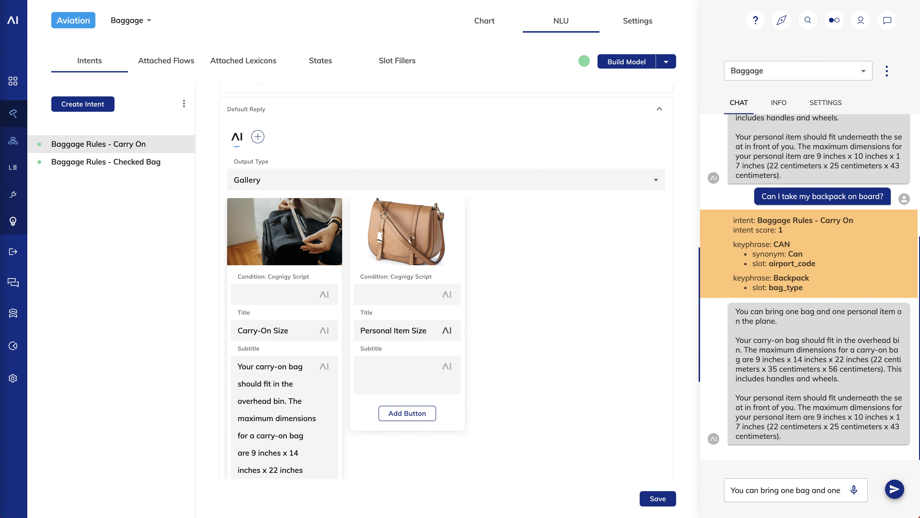
pyautogui.click(386, 376)
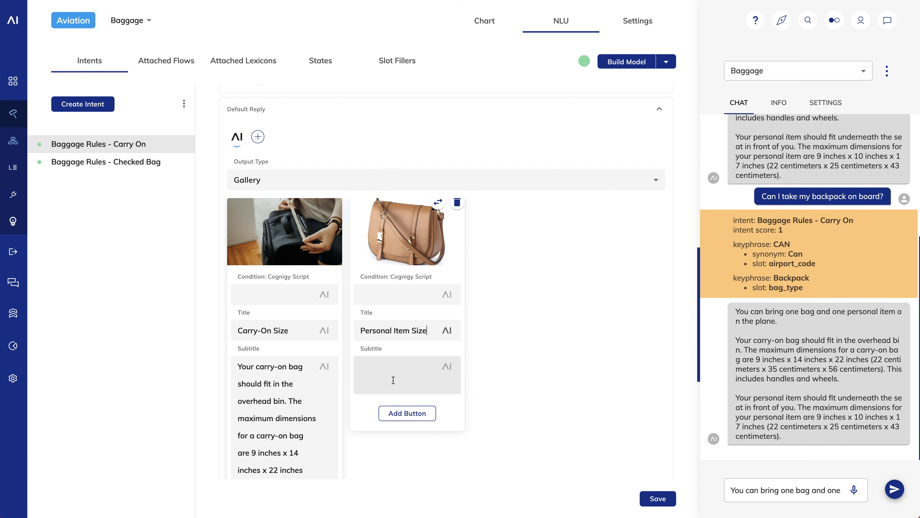
pyautogui.write('Your personal item should fit underneath the seat in front of you. The maximum dimensions for your personal item are 9 inches x 10 inches x 17 inches (22 centimeters x 25 centimeters x 43 centimeters).')
pyautogui.scroll(-4, 546, 392)
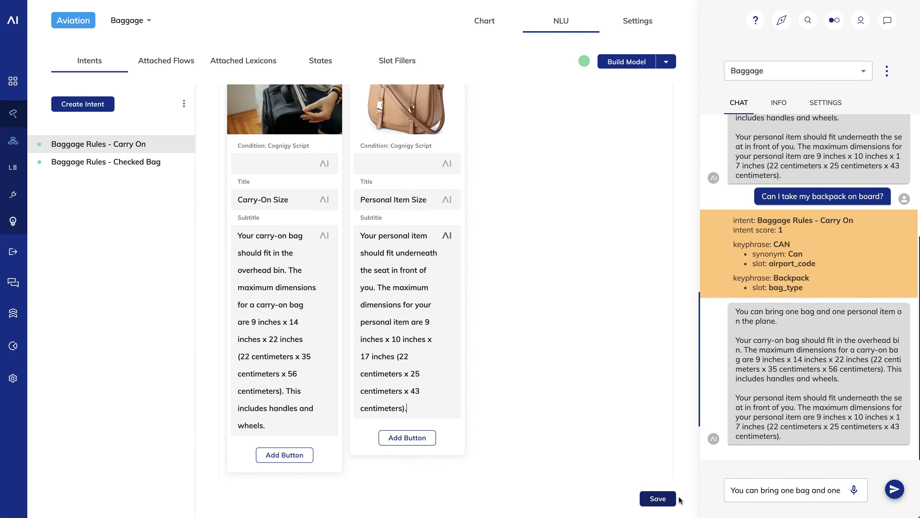
pyautogui.click(659, 500)
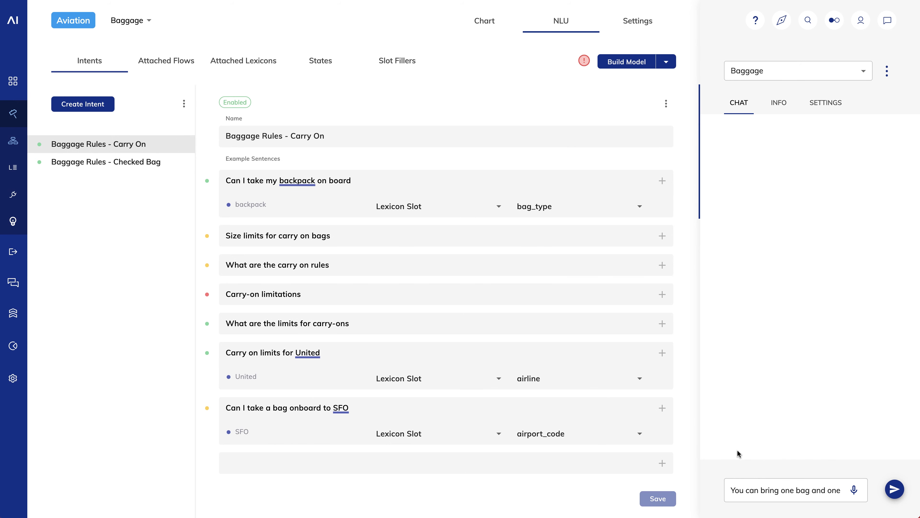
# Test the gallery reply with the message "Can I bring my ski bag?" and browse to the Personal Item Size card
pyautogui.click(895, 490)
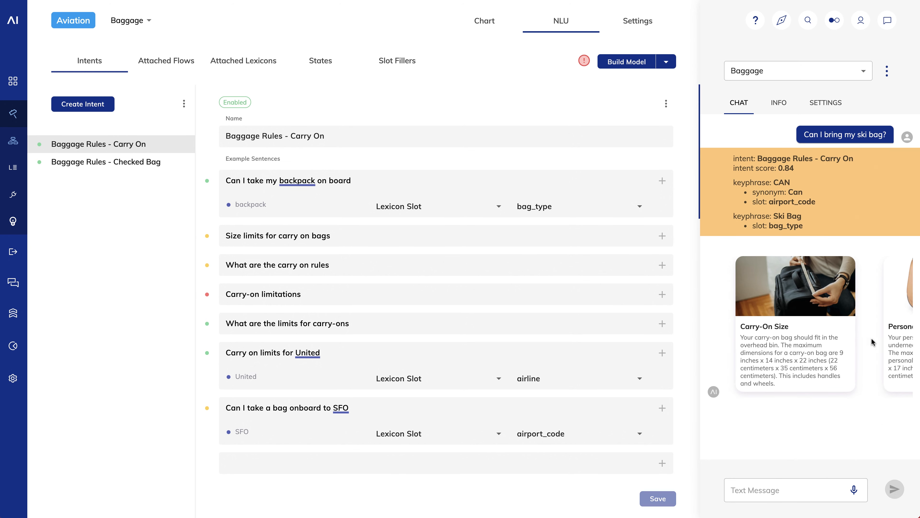
pyautogui.click(907, 340)
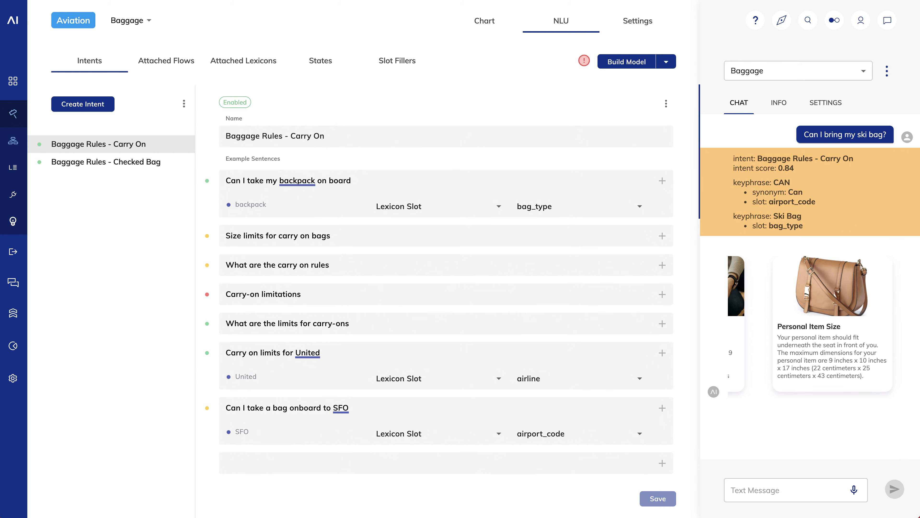
# Reset the Default Reply of the Baggage Rules - Carry On intent and save the intent
pyautogui.scroll(-20, 359, 442)
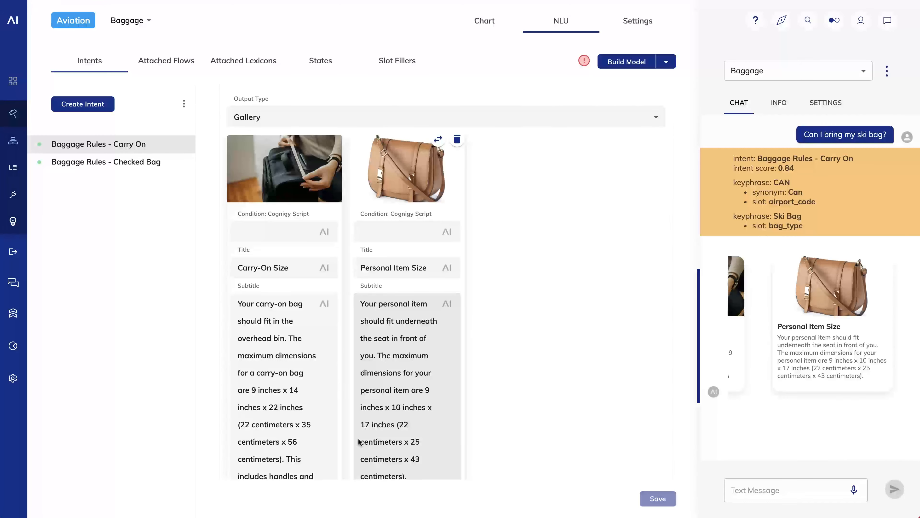
pyautogui.scroll(-6, 359, 442)
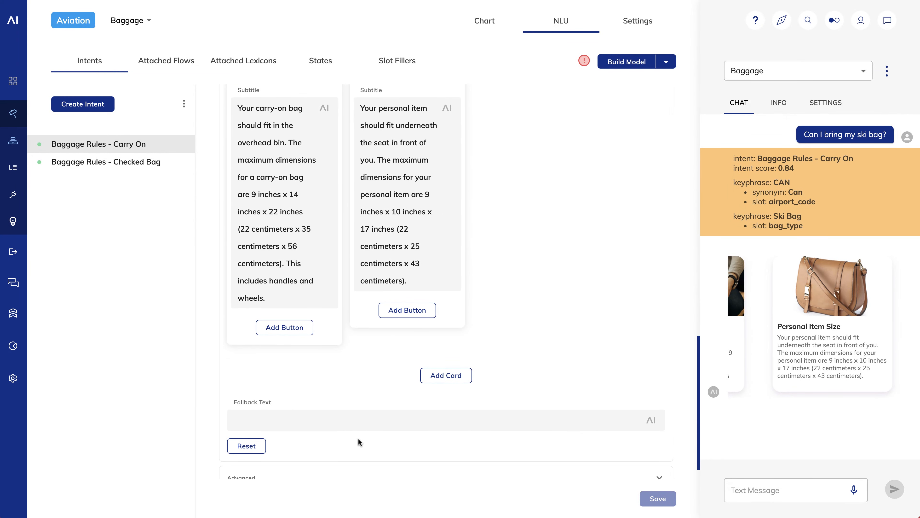
pyautogui.click(236, 447)
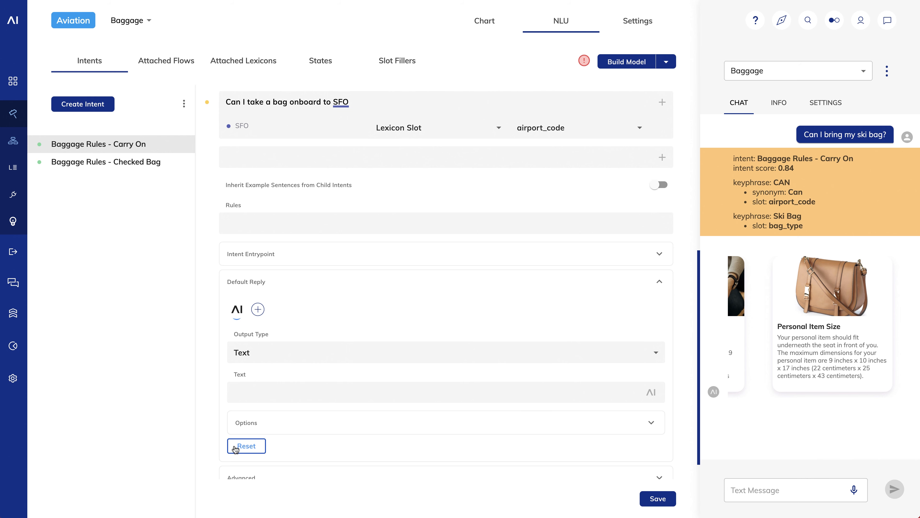
pyautogui.click(656, 500)
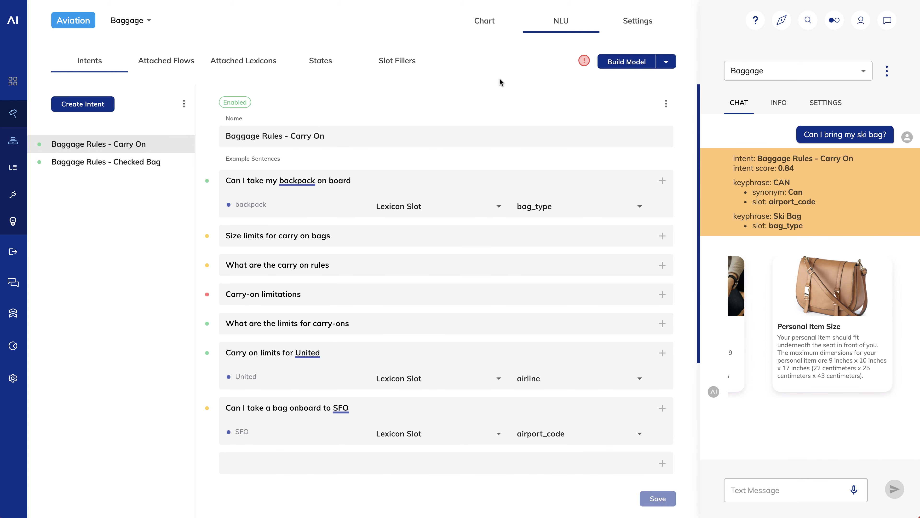
# Go to the Baggage flow's chart, close the test chat, and insert an If node between Start and End
pyautogui.click(485, 21)
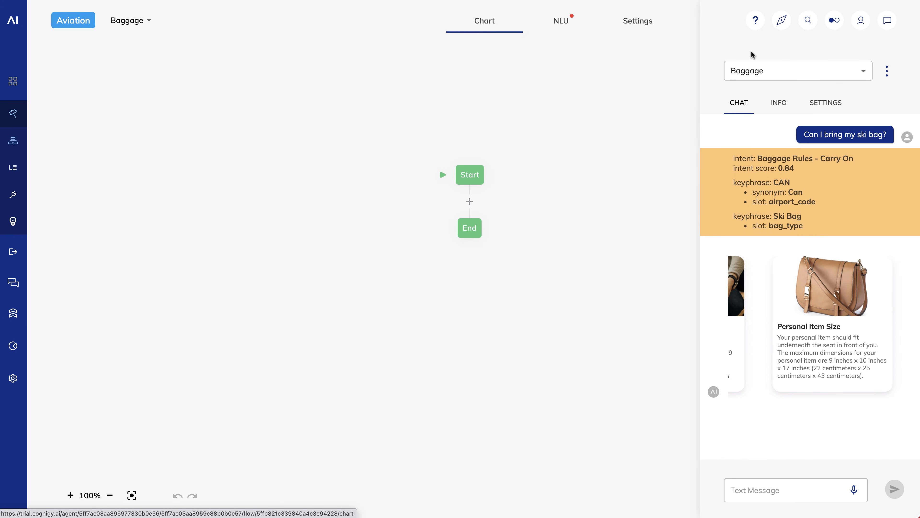
pyautogui.click(887, 20)
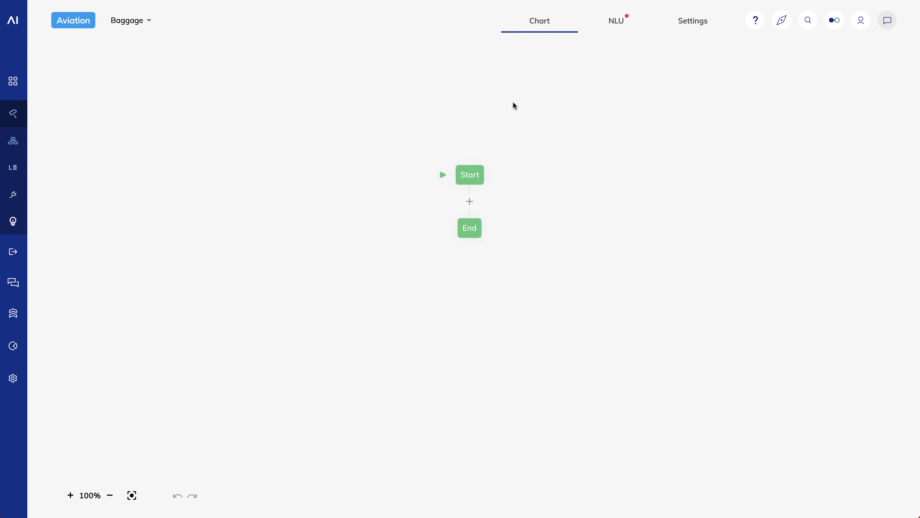
pyautogui.click(470, 202)
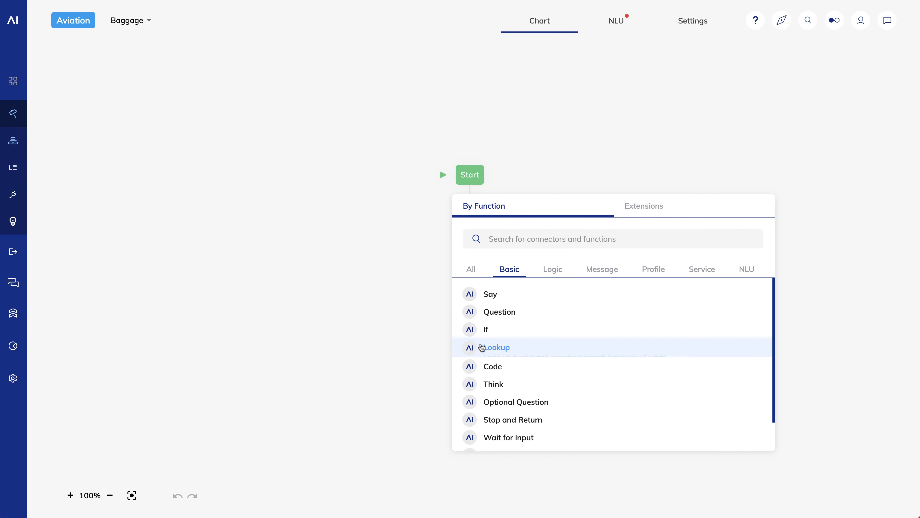
pyautogui.click(505, 333)
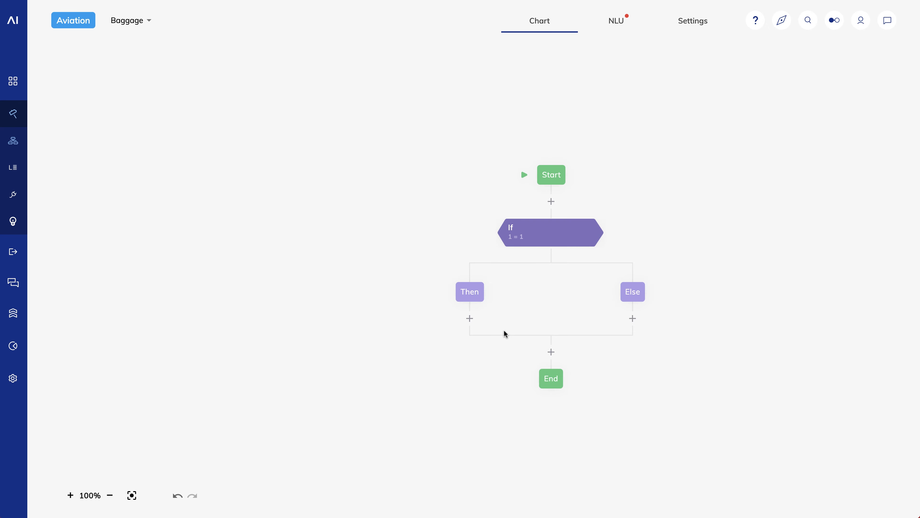
# Set the If node's condition to the Intent token equal to Baggage Rules - Carry On and save the node
pyautogui.click(540, 235)
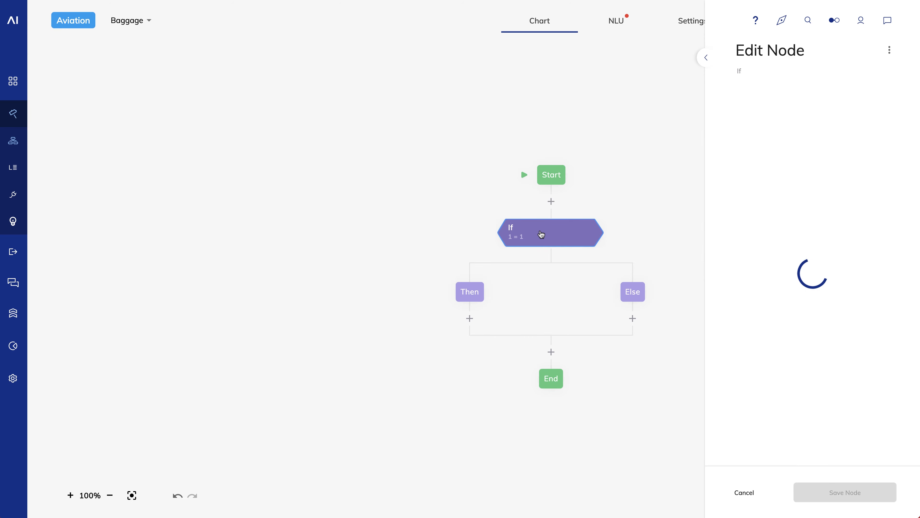
pyautogui.click(822, 129)
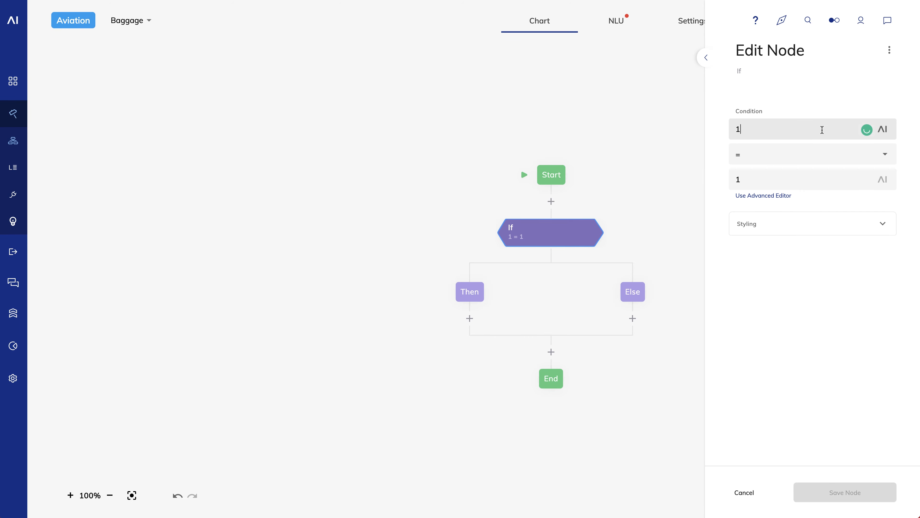
pyautogui.click(883, 130)
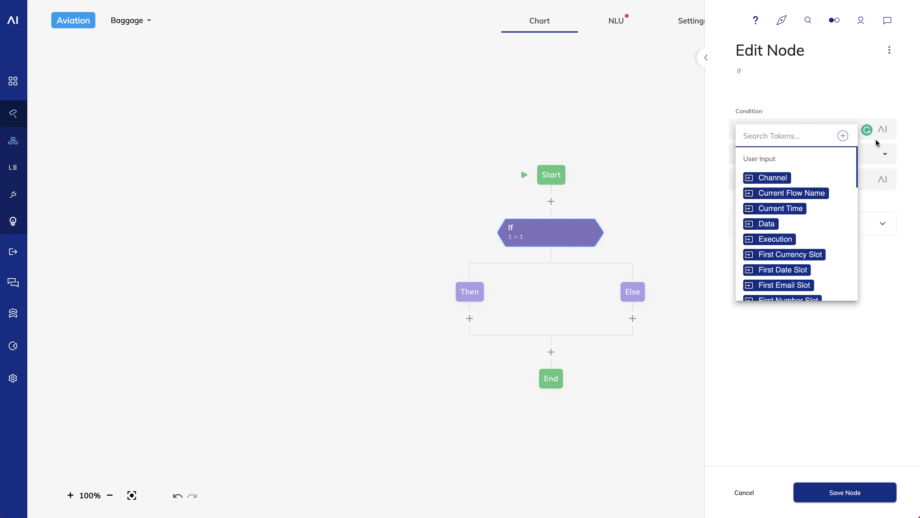
pyautogui.write('int')
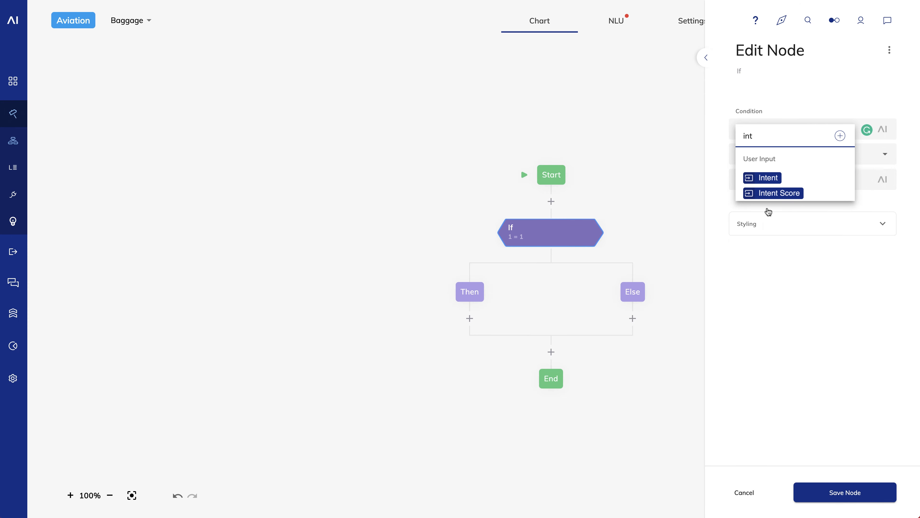
pyautogui.click(768, 180)
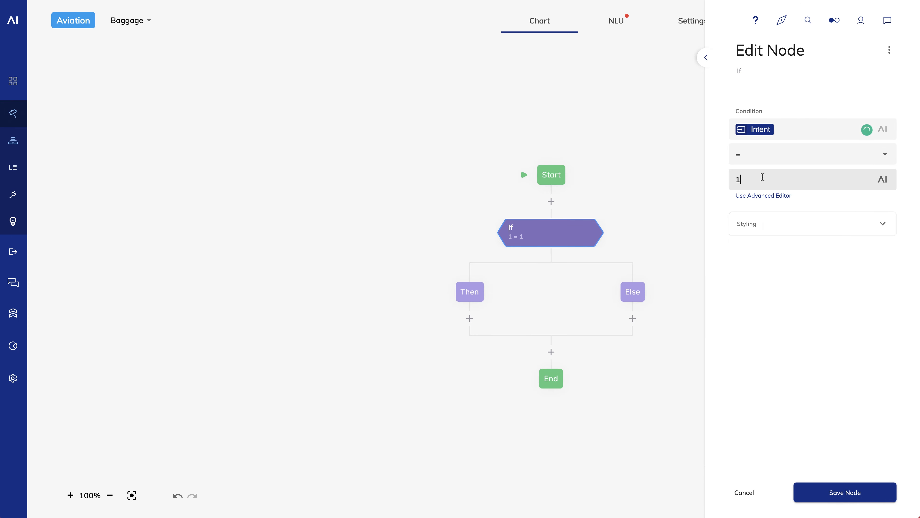
pyautogui.moveTo(764, 179); pyautogui.dragTo(715, 179)
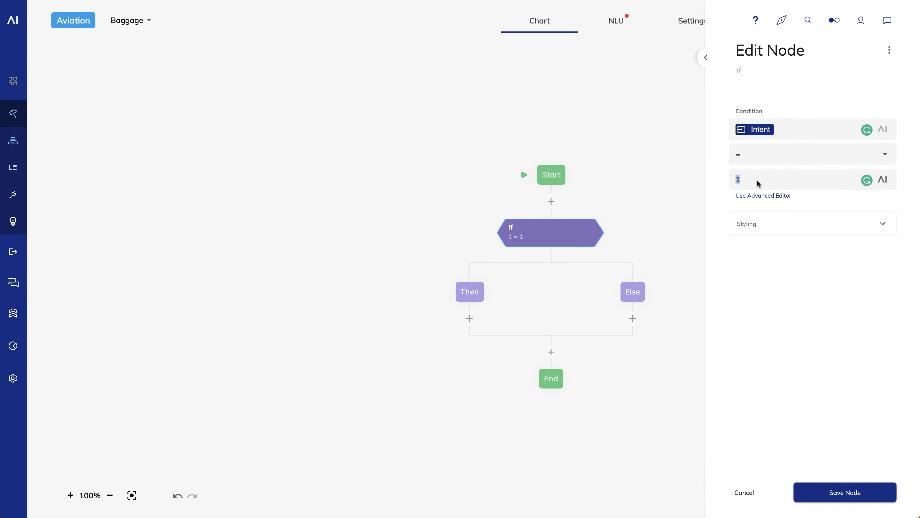
pyautogui.write('Baggage Rules - Carry On')
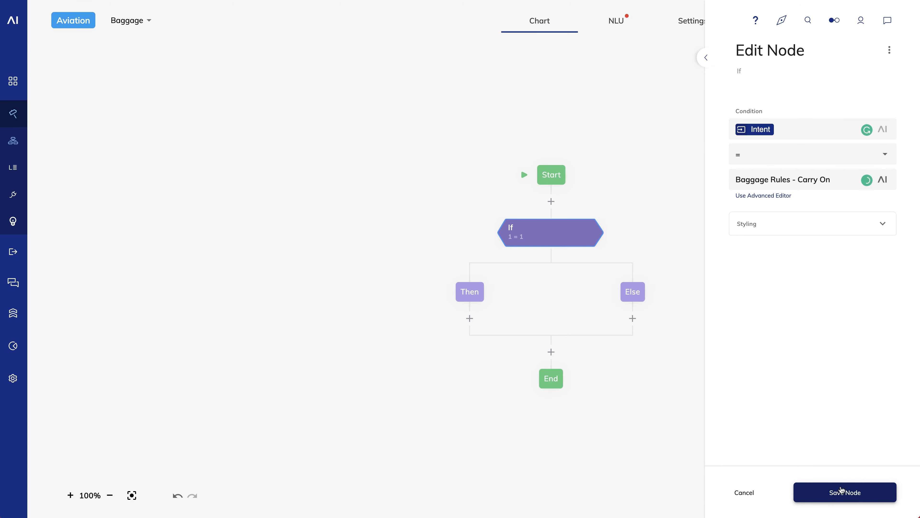
pyautogui.click(842, 492)
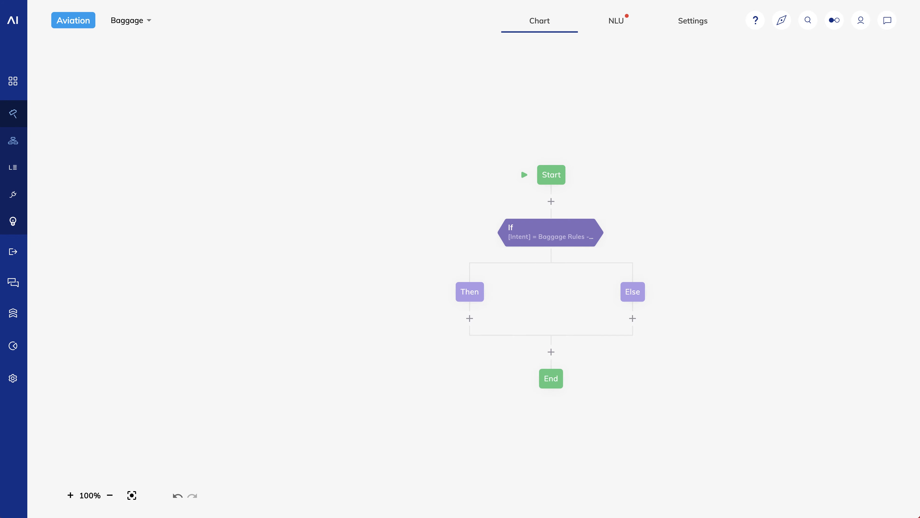
# Add two consecutive Say nodes to the Then branch of the If node
pyautogui.click(470, 318)
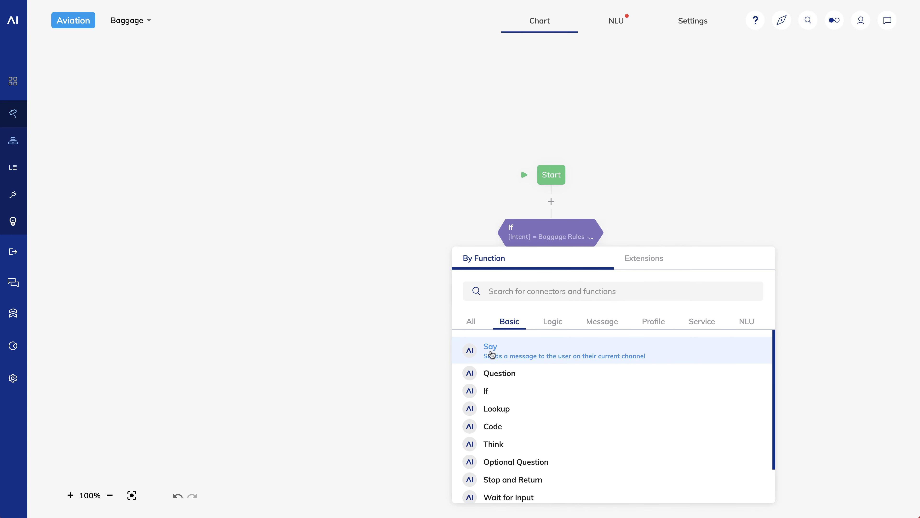
pyautogui.click(492, 355)
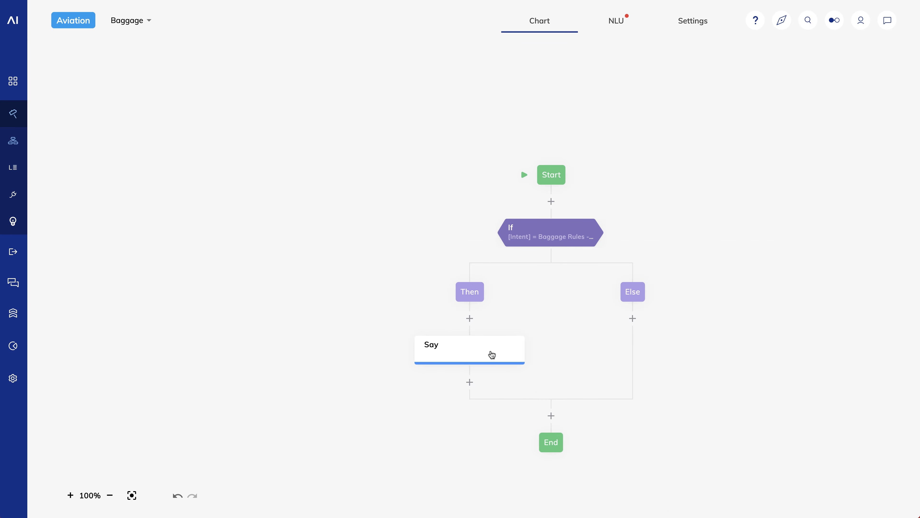
pyautogui.click(471, 382)
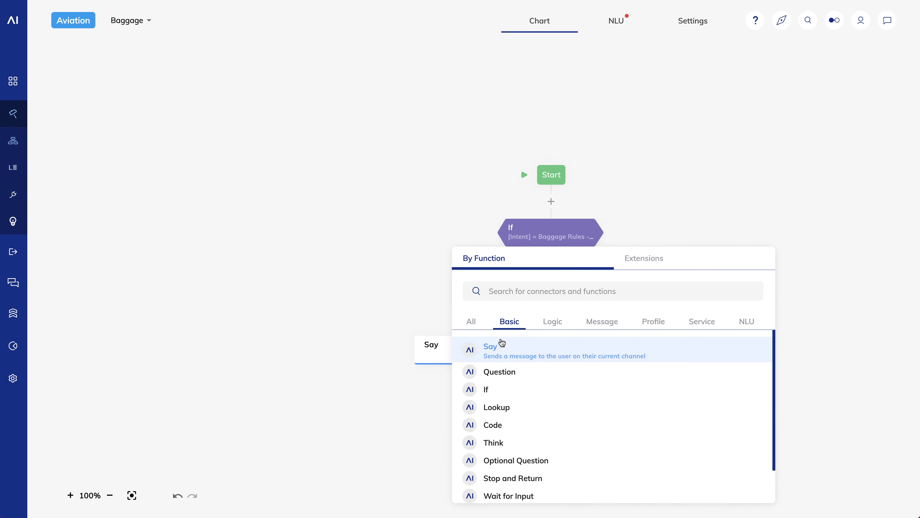
pyautogui.click(503, 348)
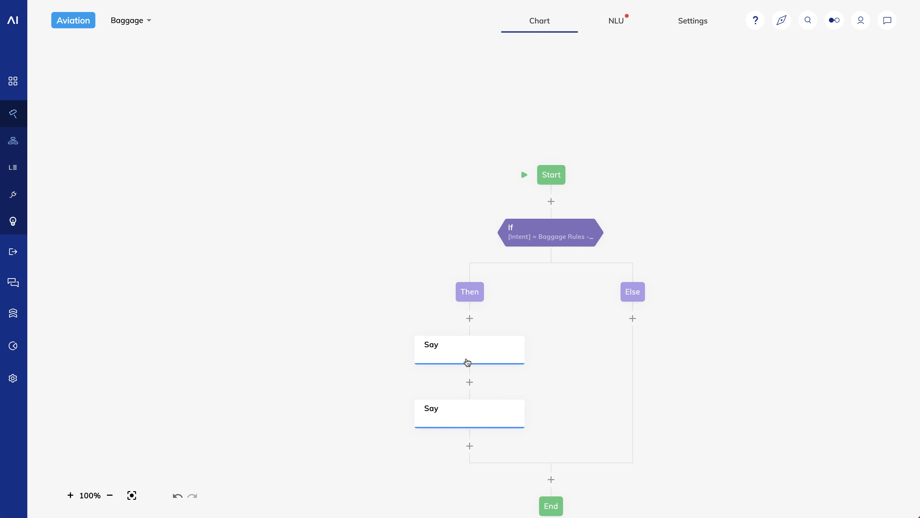
# Save the first Say node with the text "Passengers can bring one carry-on bag and one personal item onboard. Carry-ons must meet the size limitations below."
pyautogui.click(460, 360)
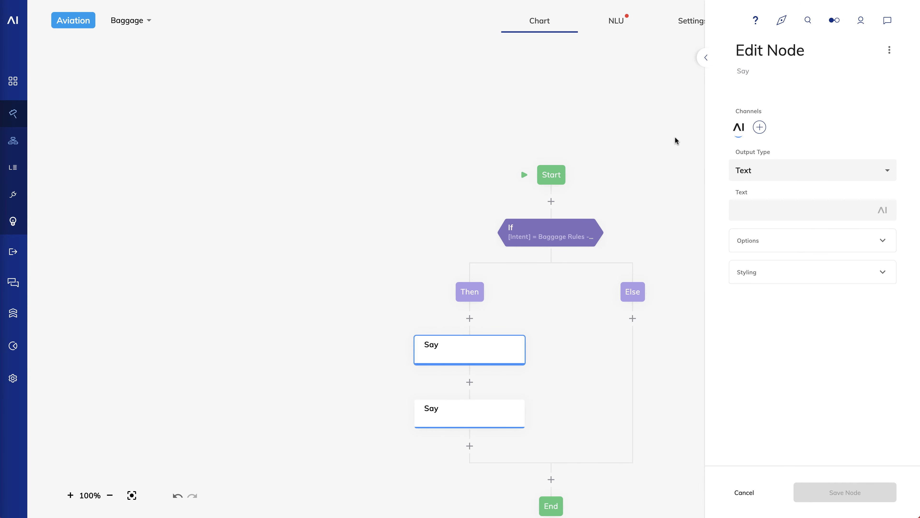
pyautogui.click(782, 213)
pyautogui.write('Passengers can bring one carry-on bag and one personal item onboard. Carry-ons must meet the size limitations below.')
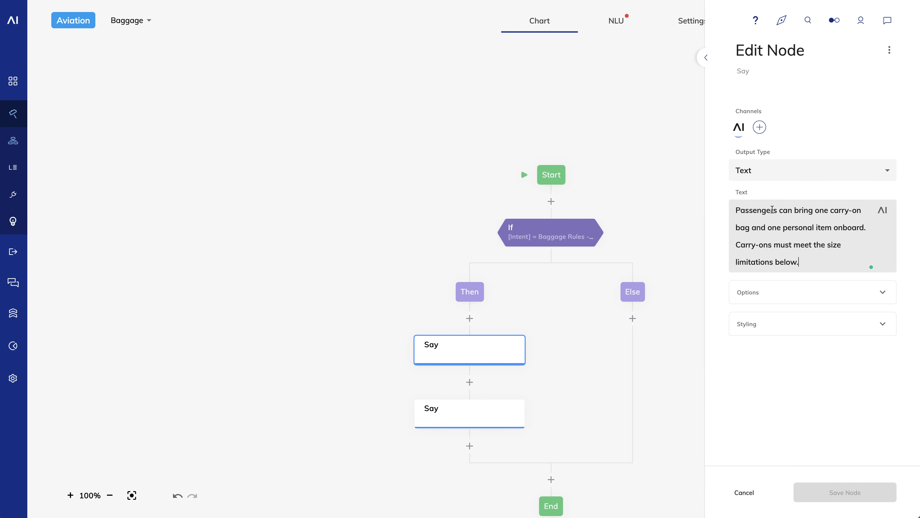
pyautogui.click(852, 495)
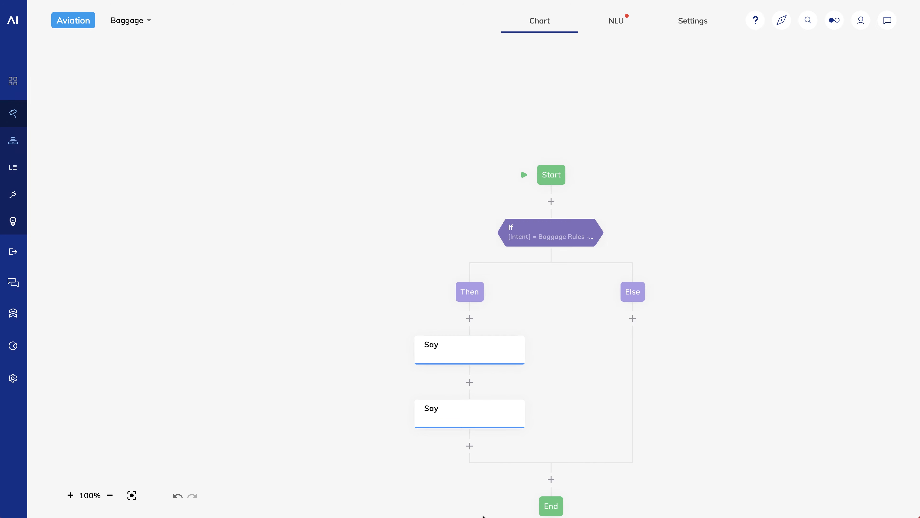
# Change the second Say node's output type to Gallery and add two cards to it
pyautogui.click(465, 422)
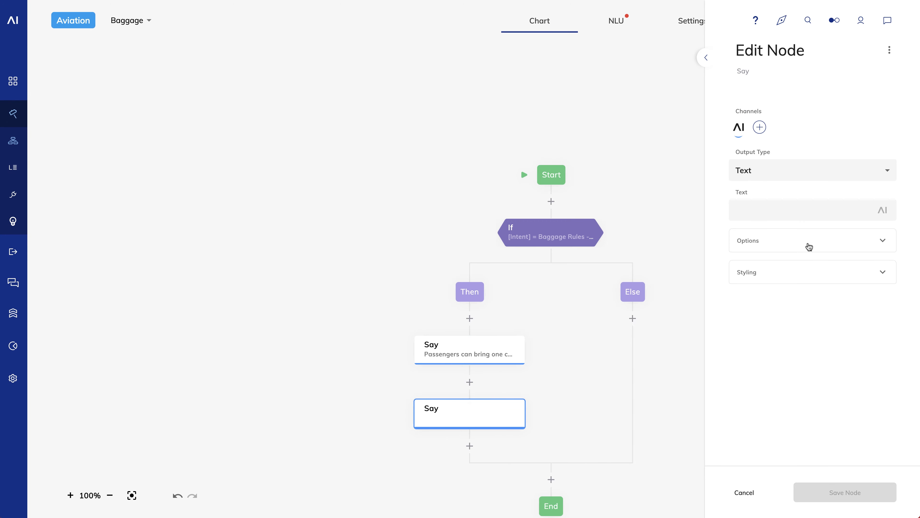
pyautogui.click(888, 171)
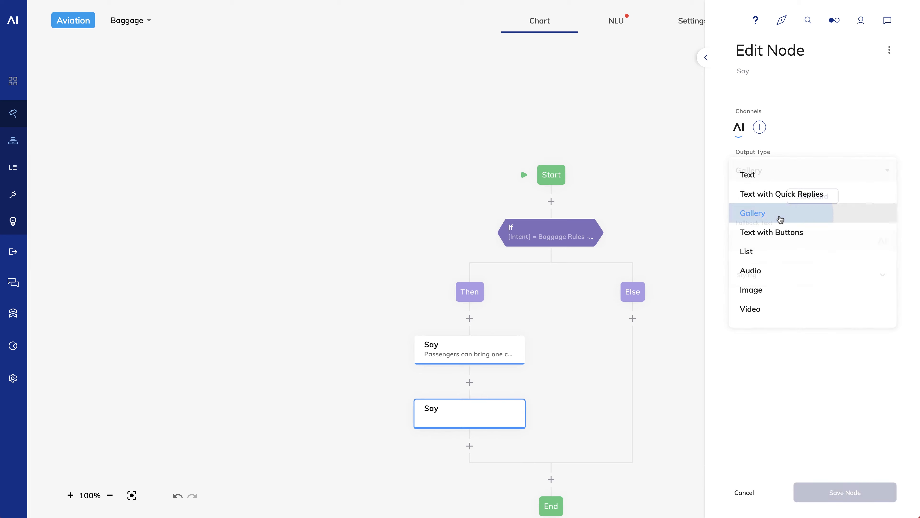
pyautogui.click(780, 215)
pyautogui.click(704, 59)
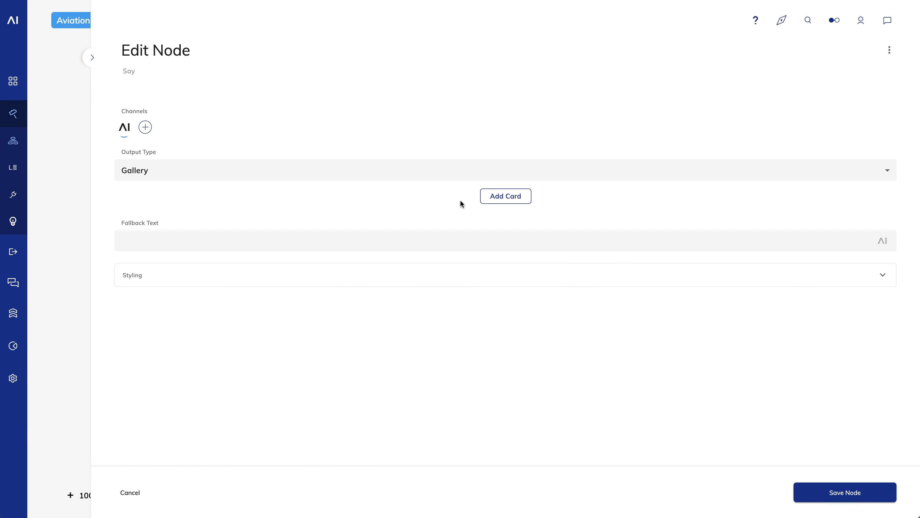
pyautogui.click(494, 198)
pyautogui.click(511, 452)
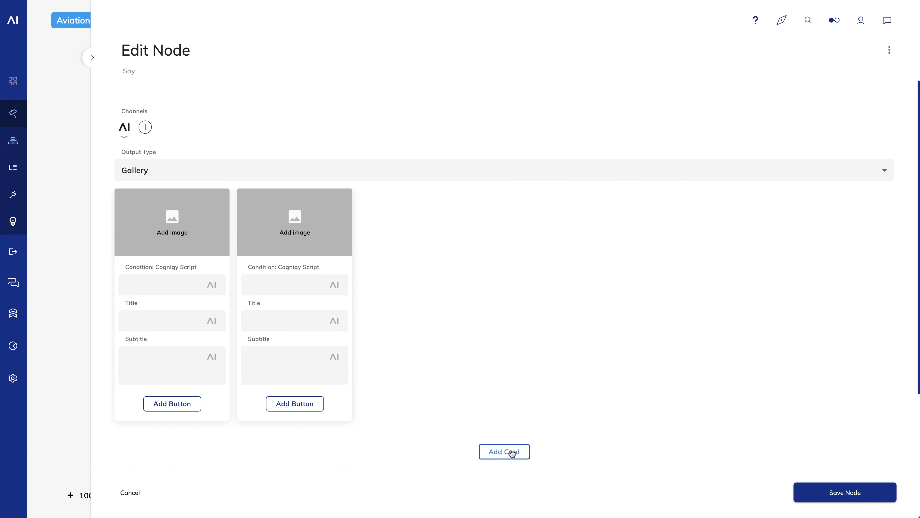
# Give the first gallery card the woman-measuring-luggage-size.png image URL and the second card the handbag.png image URL
pyautogui.click(172, 218)
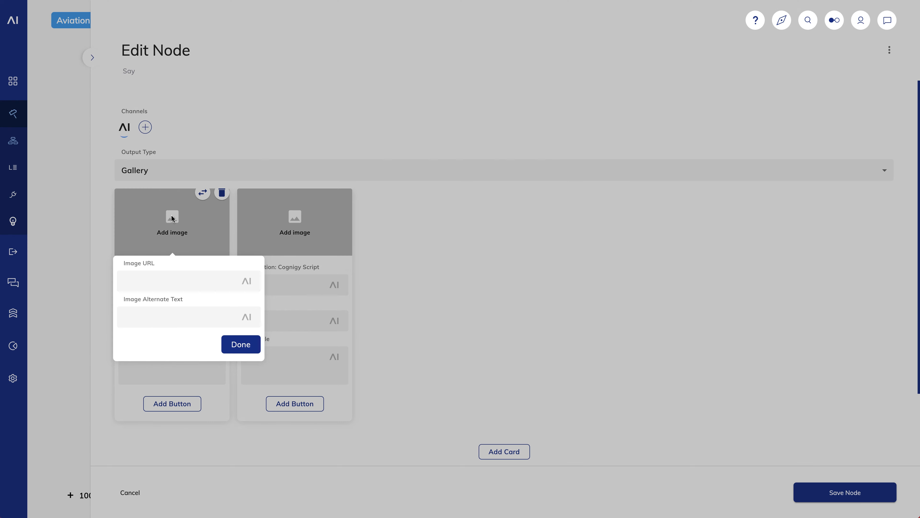
pyautogui.click(164, 282)
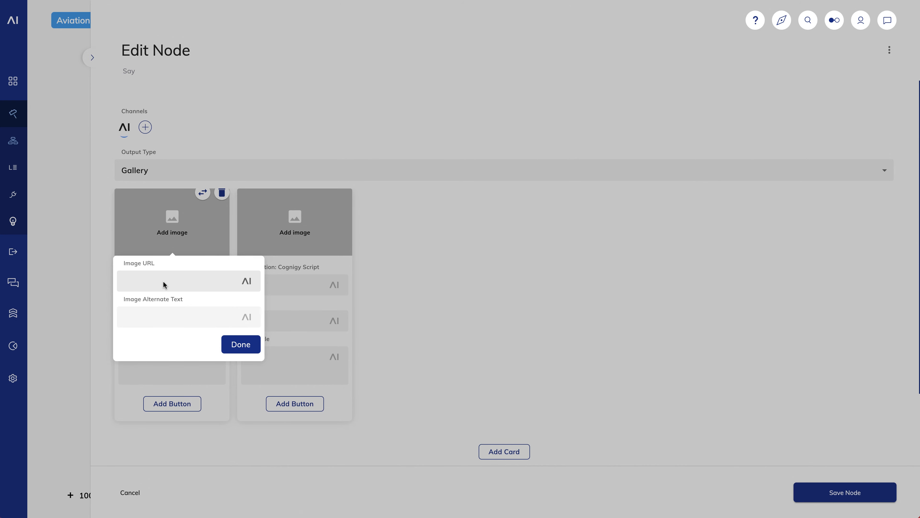
pyautogui.write('https://cognigy-training.s3.eu-west-1.amazonaws.com/images/ina-more-measuring-luggage-size.png')
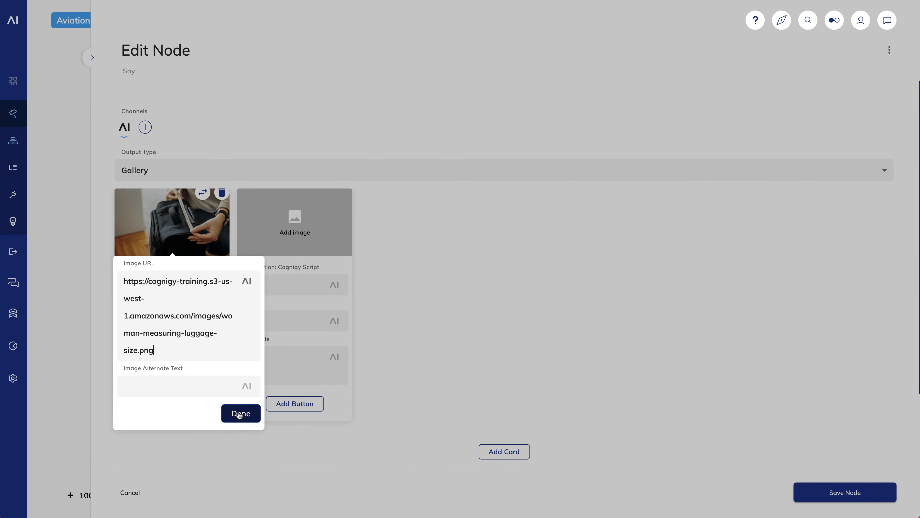
pyautogui.click(241, 413)
pyautogui.click(294, 220)
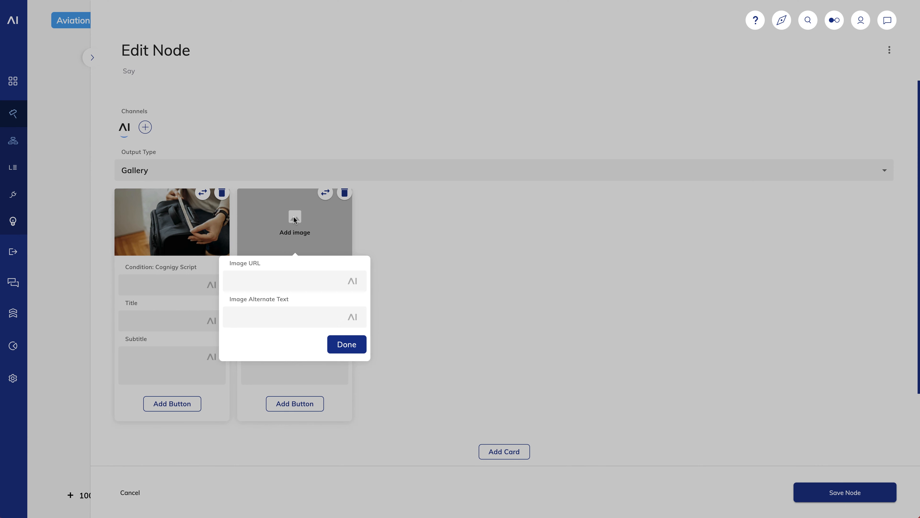
pyautogui.click(273, 278)
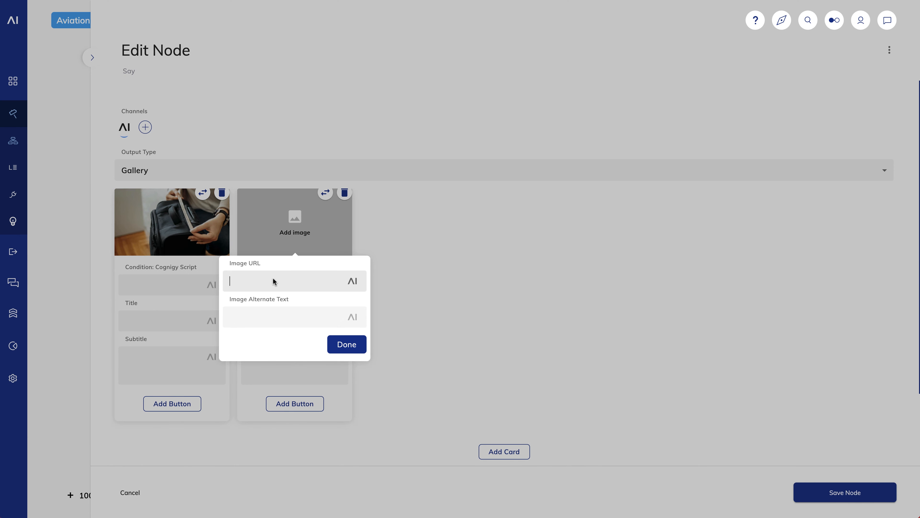
pyautogui.hotkey('ctrl', 'v')
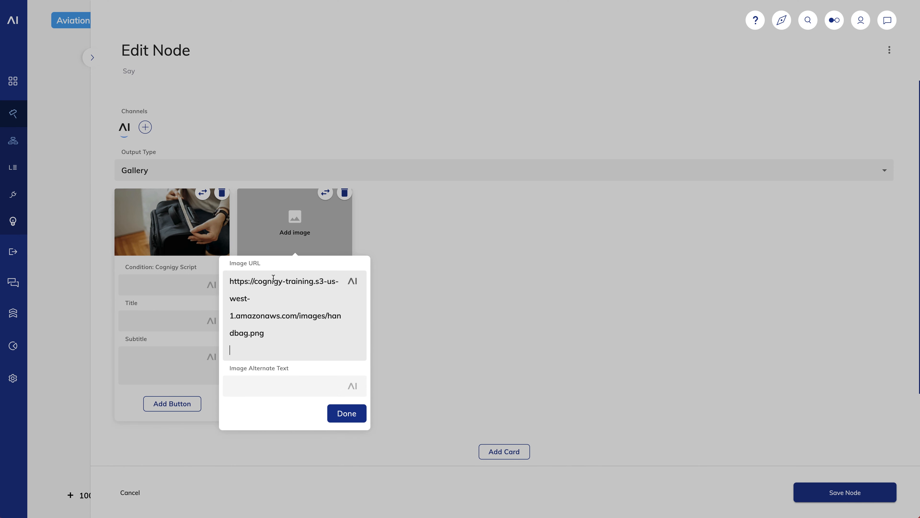
pyautogui.click(339, 416)
# Title the first gallery card "Carry-On Bag" and the second card "Personal Item"
pyautogui.click(181, 316)
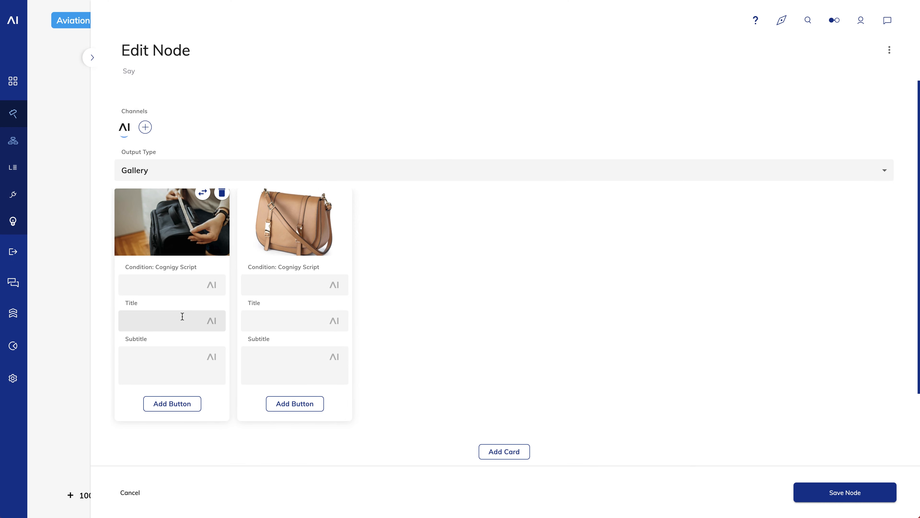
pyautogui.write('Carry-On Bag')
pyautogui.press('Tab')
pyautogui.write('Personal')
pyautogui.press('BackSpace')
pyautogui.press('BackSpace')
pyautogui.press('BackSpace')
pyautogui.press('BackSpace')
pyautogui.press('BackSpace')
pyautogui.press('BackSpace')
pyautogui.press('BackSpace')
pyautogui.press('BackSpace')
pyautogui.press('Tab')
pyautogui.press('Tab')
pyautogui.write('Personal Item')
pyautogui.press('Tab')
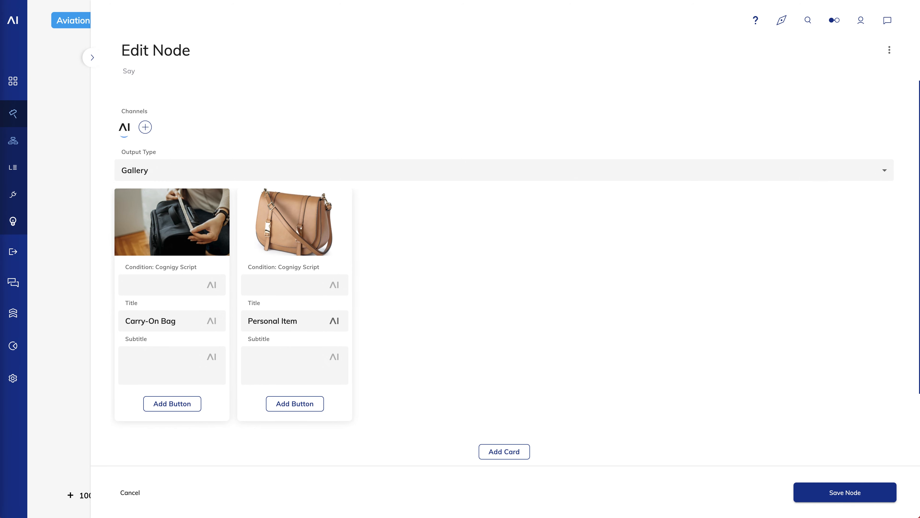
# Subtitle Carry-On Bag with the 9x14x22 inches overhead-bin paragraph and Personal Item with the 9x10x17 inches (22x25x43 centimeters) dimensions, and save the node
pyautogui.click(163, 361)
pyautogui.hotkey('ctrl', 'v')
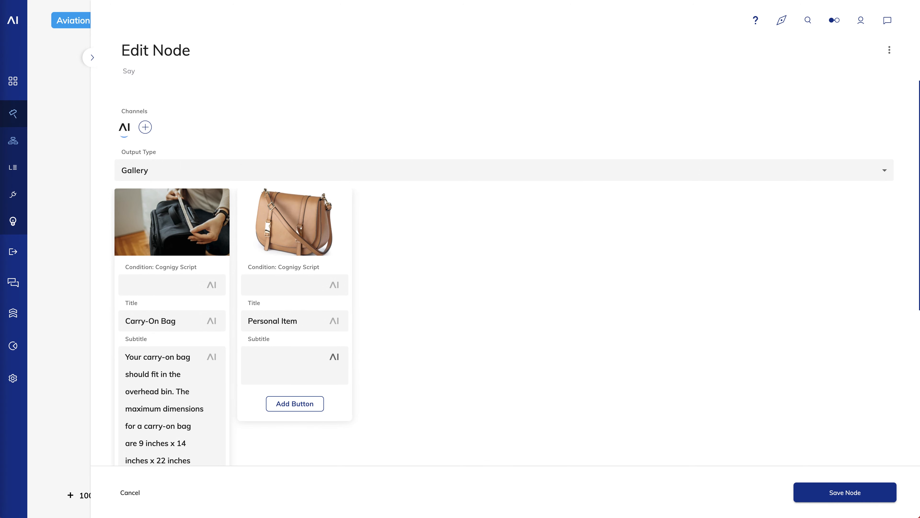
pyautogui.click(243, 358)
pyautogui.write('9 inches x 10 inches x 17 inches (22 centimeters x 25 centimeters x 43 centimeters).')
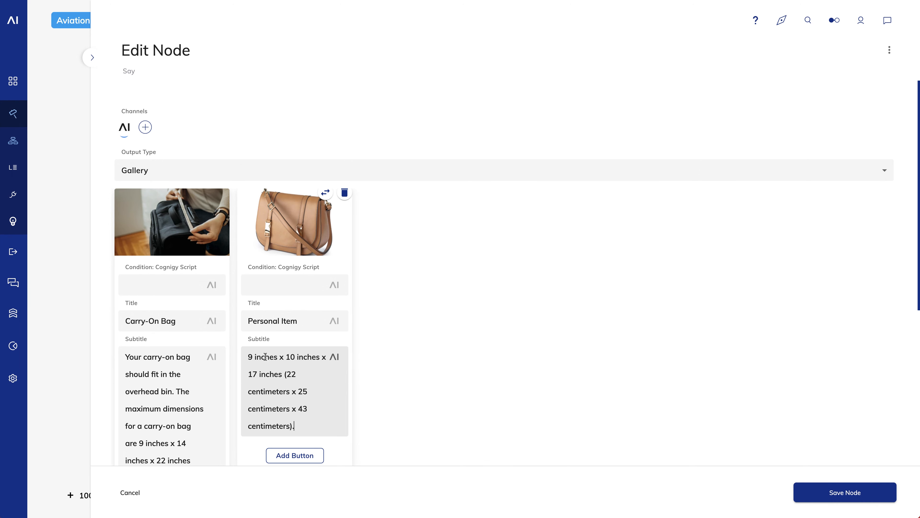
pyautogui.scroll(-3, 431, 436)
pyautogui.scroll(-3, 432, 438)
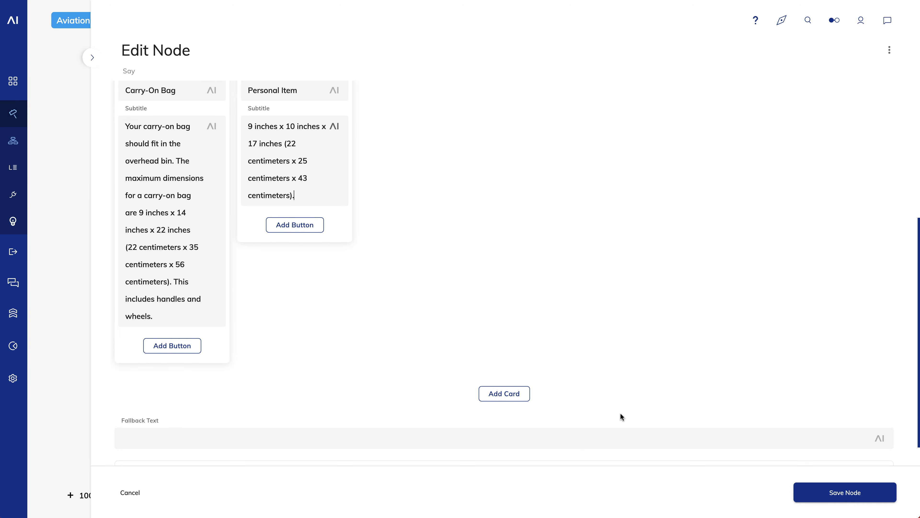
pyautogui.click(810, 492)
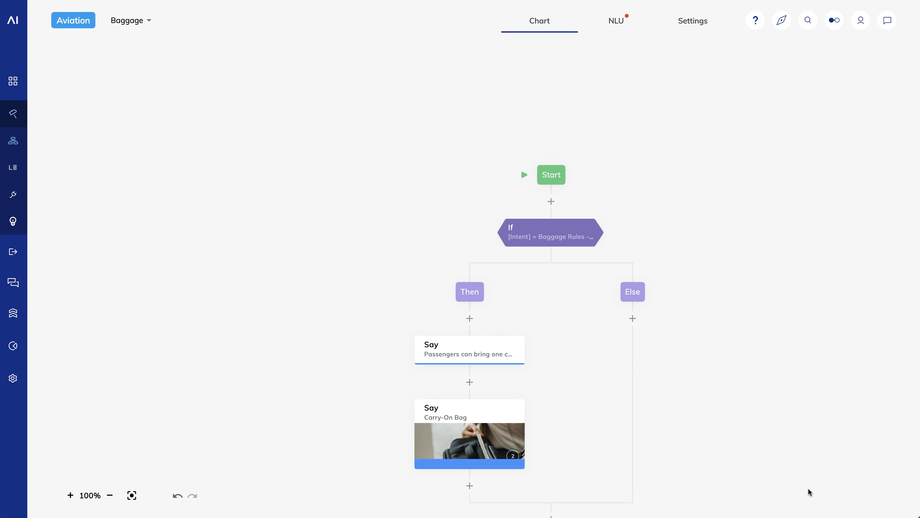
# Open the test chat and test the Baggage flow with the message "can i bring my ski bag"
pyautogui.moveTo(797, 281); pyautogui.dragTo(645, 228)
pyautogui.click(887, 20)
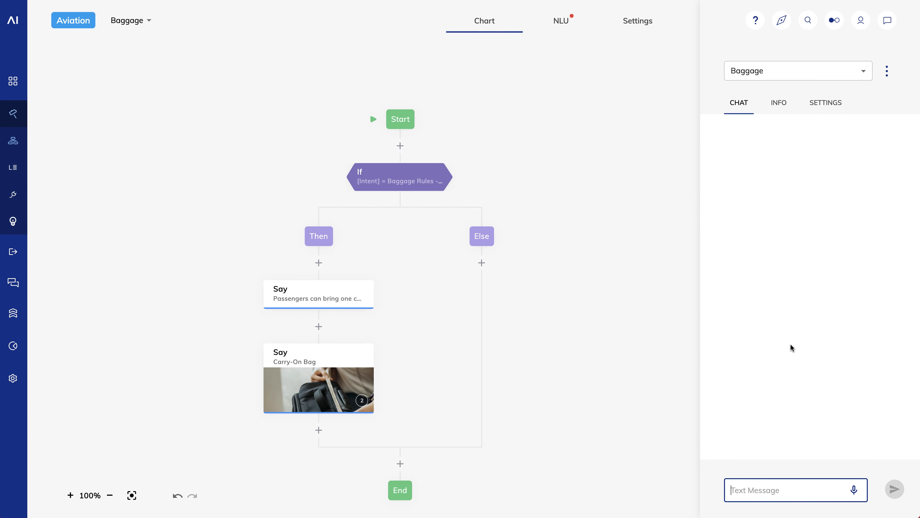
pyautogui.write('can i ')
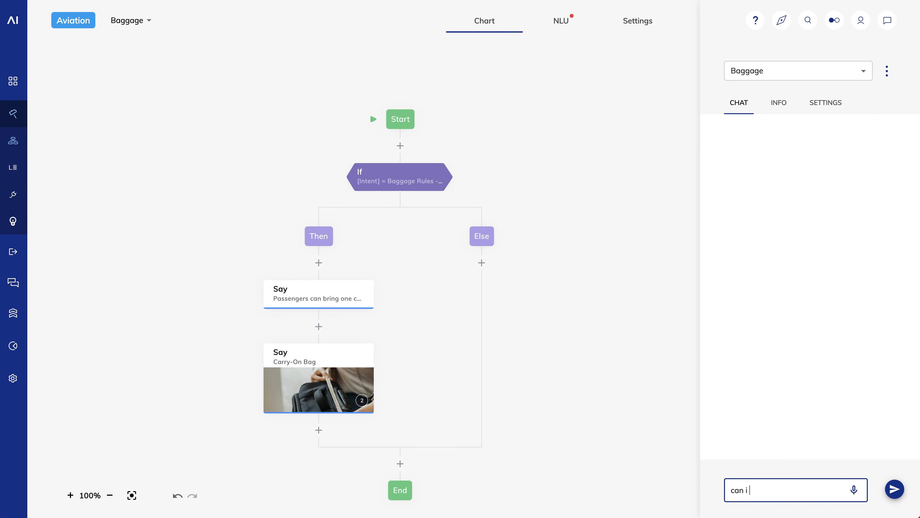
pyautogui.write('bring my ski bagh')
pyautogui.press('Return')
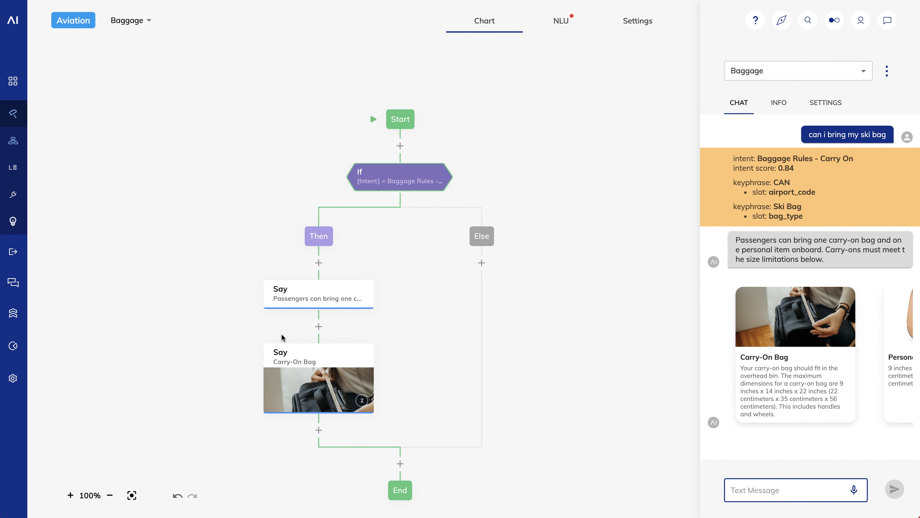
# Insert a Sleep node of 3000 milliseconds between the text Say node and the gallery Say node, and save it
pyautogui.click(319, 326)
pyautogui.click(320, 321)
pyautogui.write('sleep')
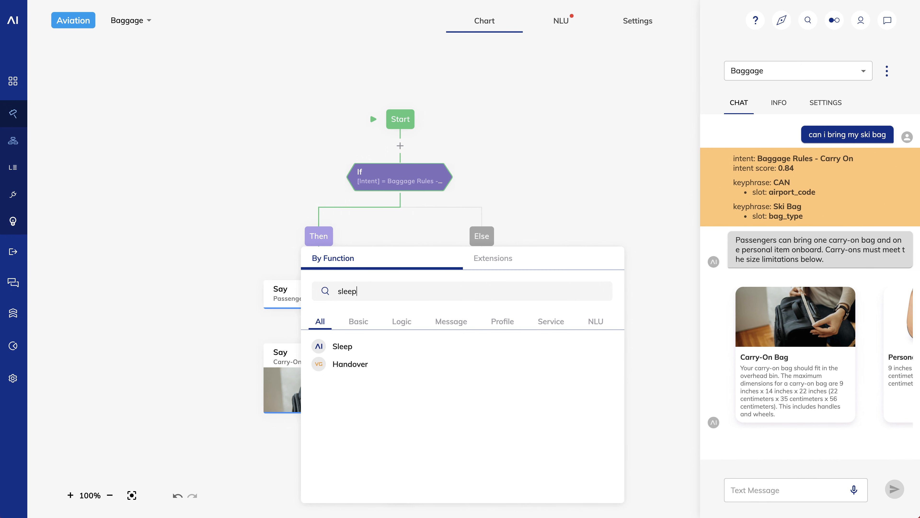
pyautogui.click(347, 352)
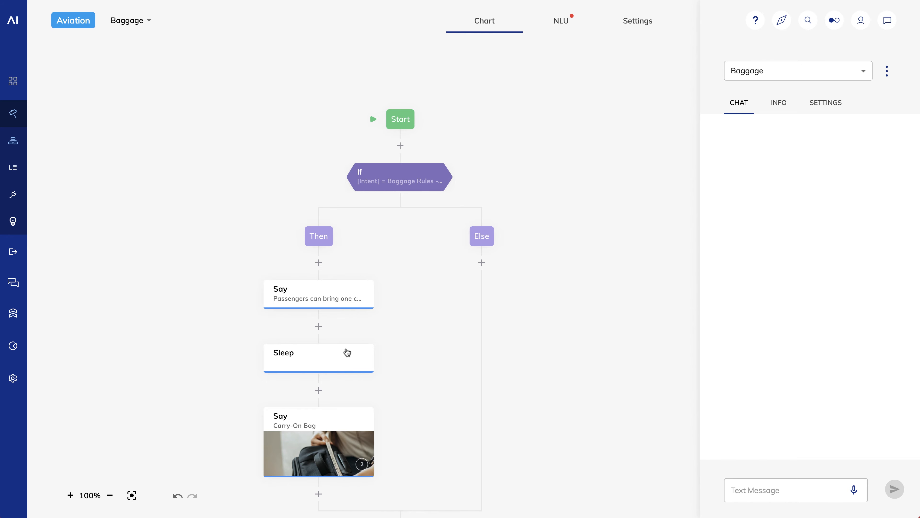
pyautogui.click(330, 362)
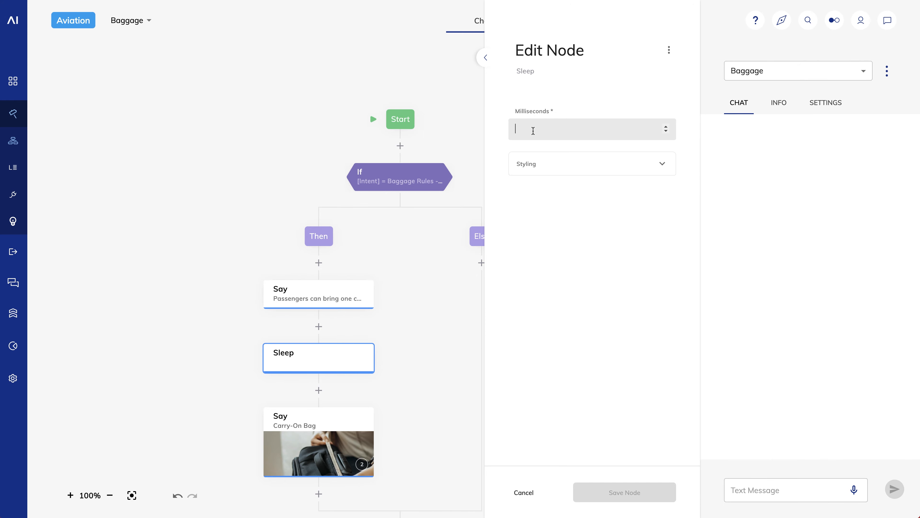
pyautogui.write('3000')
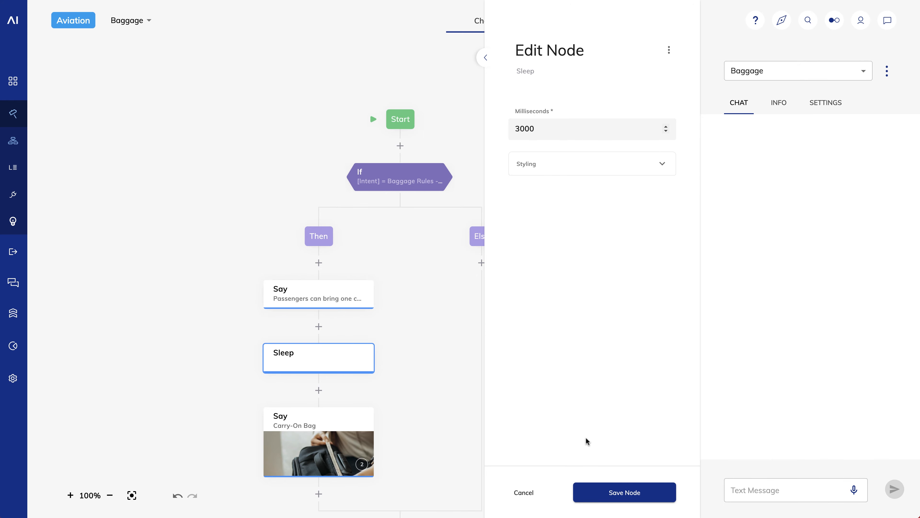
pyautogui.click(622, 500)
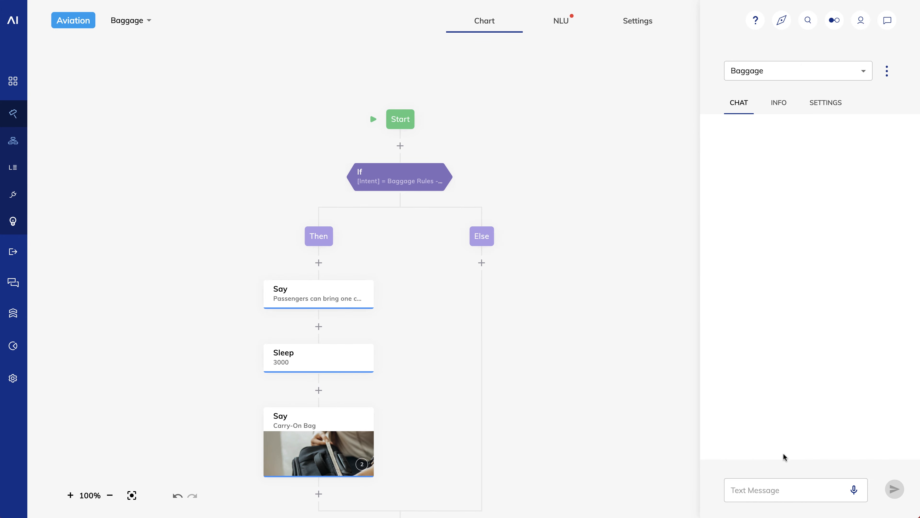
# Test the delay in the chat with the message "can i bring my ski bag"
pyautogui.click(772, 489)
pyautogui.write('can i ')
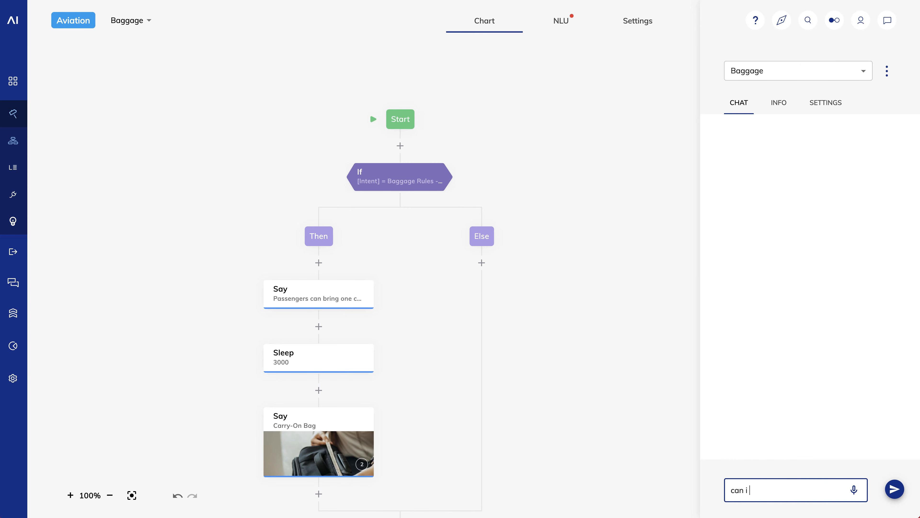
pyautogui.write('bring my ski bag')
pyautogui.press('Return')
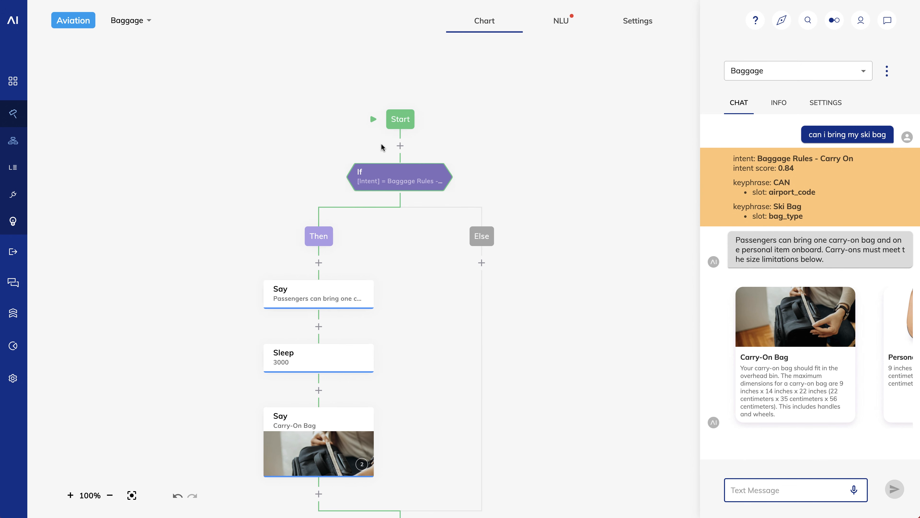
# Insert a Lookup node between Start and the If node and check its lookup type without changing it
pyautogui.click(400, 145)
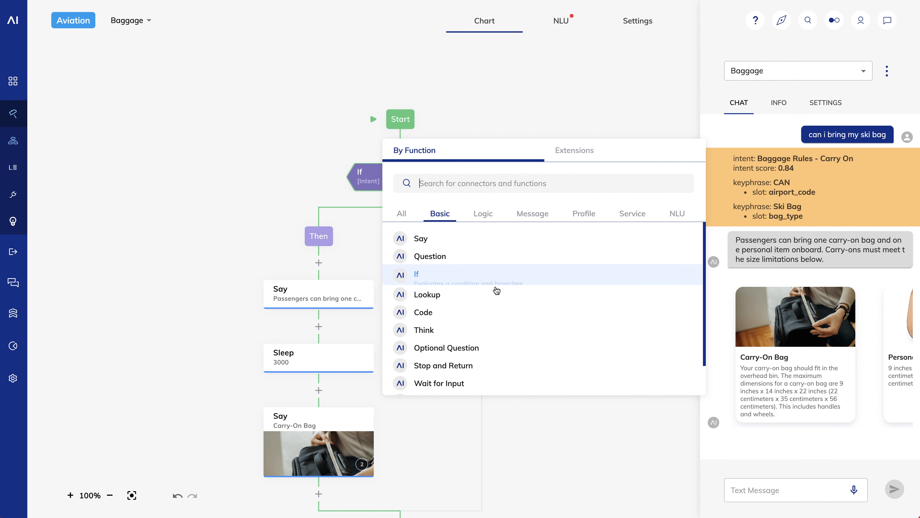
pyautogui.click(597, 298)
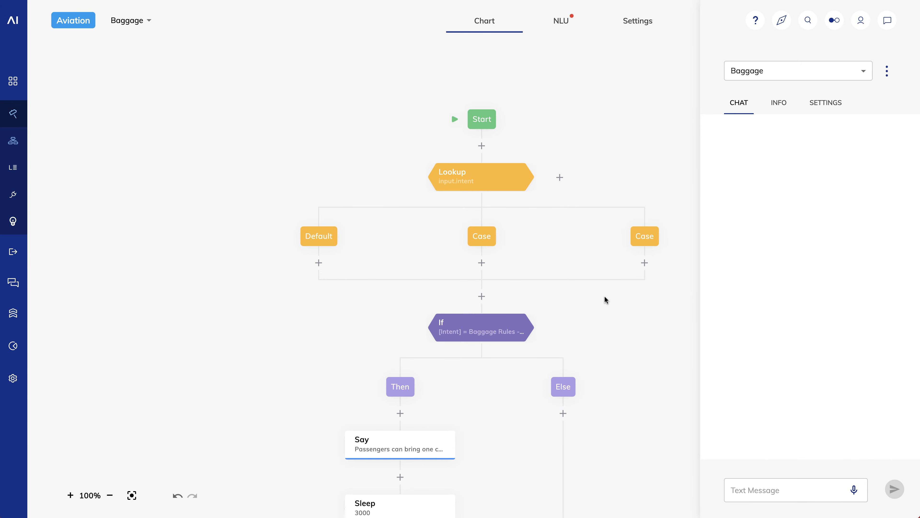
pyautogui.click(487, 177)
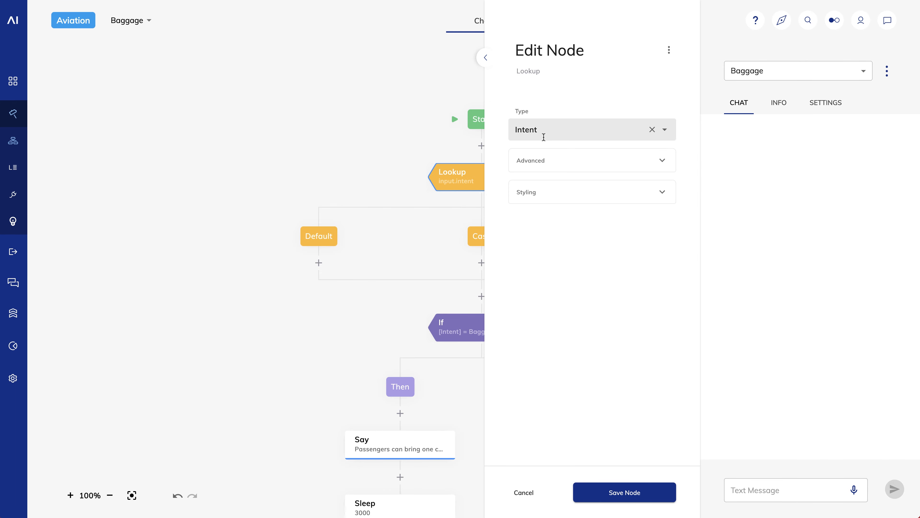
pyautogui.click(528, 494)
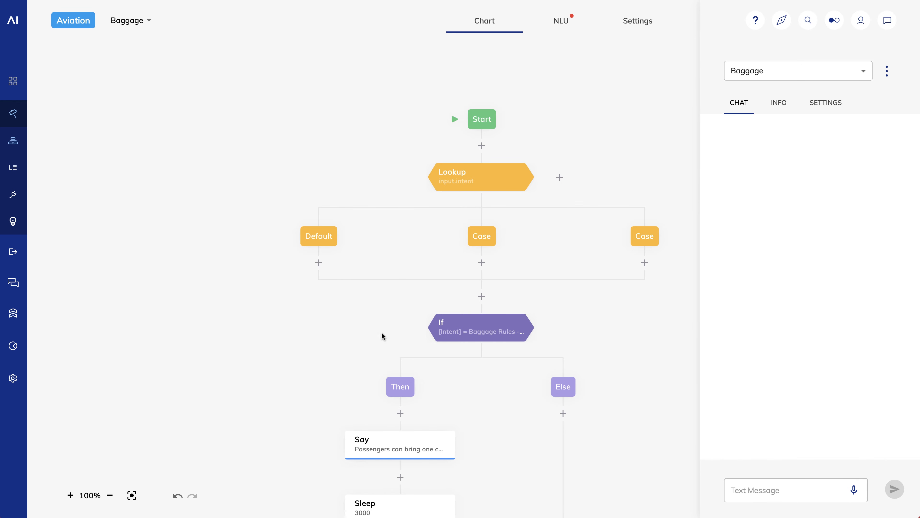
# Assign the Baggage Rules - Carry On intent to the Lookup's first case and save it
pyautogui.click(478, 237)
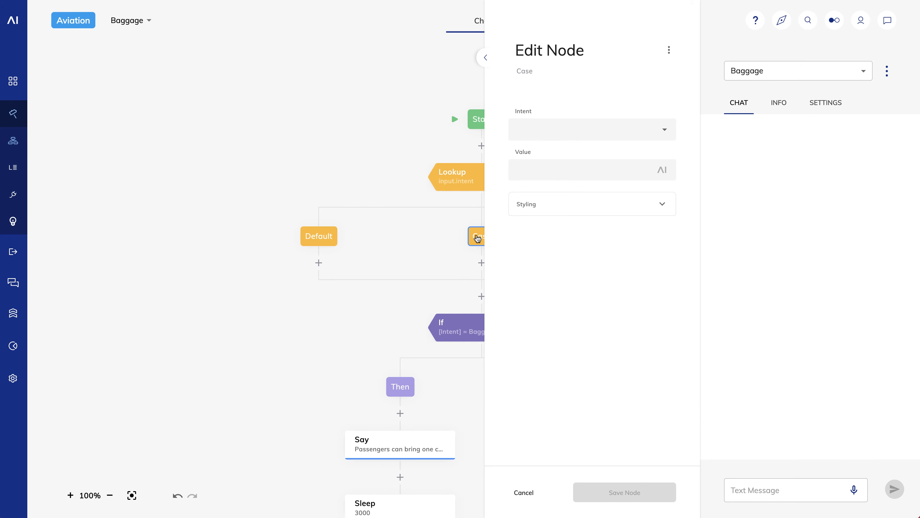
pyautogui.click(663, 130)
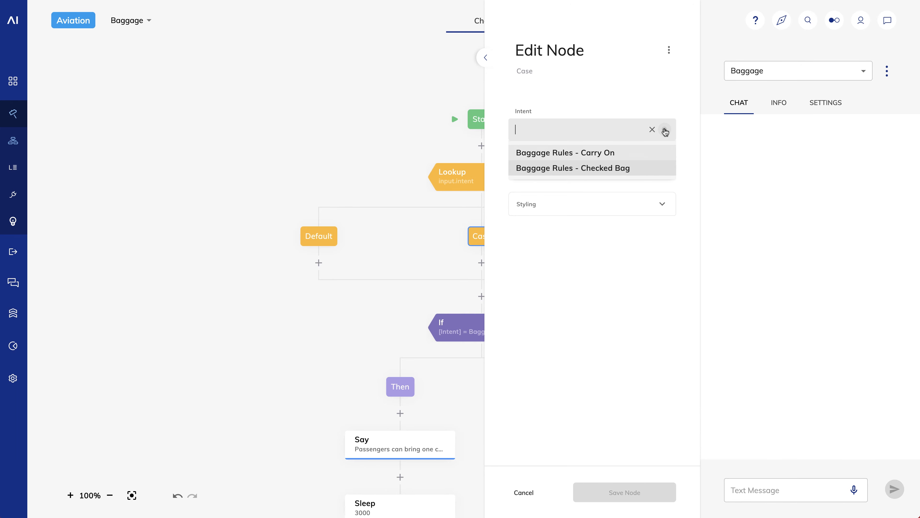
pyautogui.click(599, 151)
pyautogui.click(621, 493)
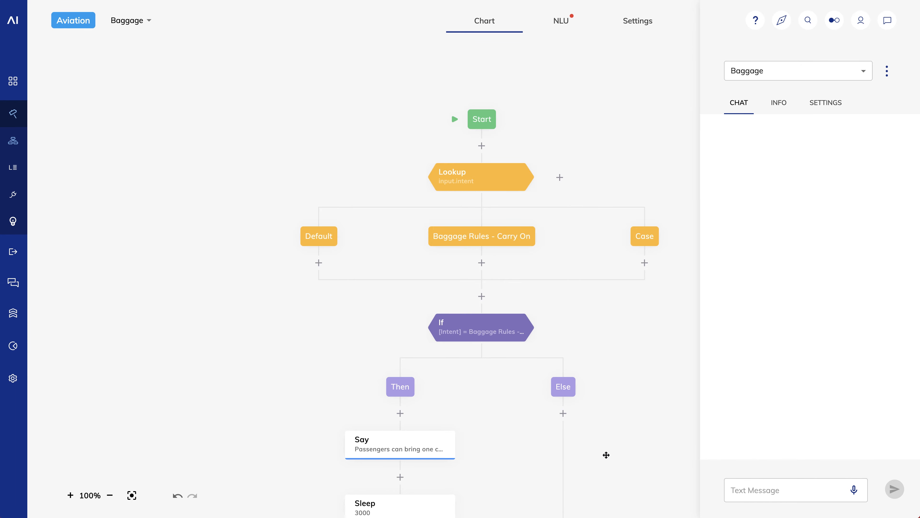
# Move the text Say, Sleep and gallery Say nodes from the Then branch into the Baggage Rules - Carry On case, in that order
pyautogui.moveTo(606, 454); pyautogui.dragTo(513, 378)
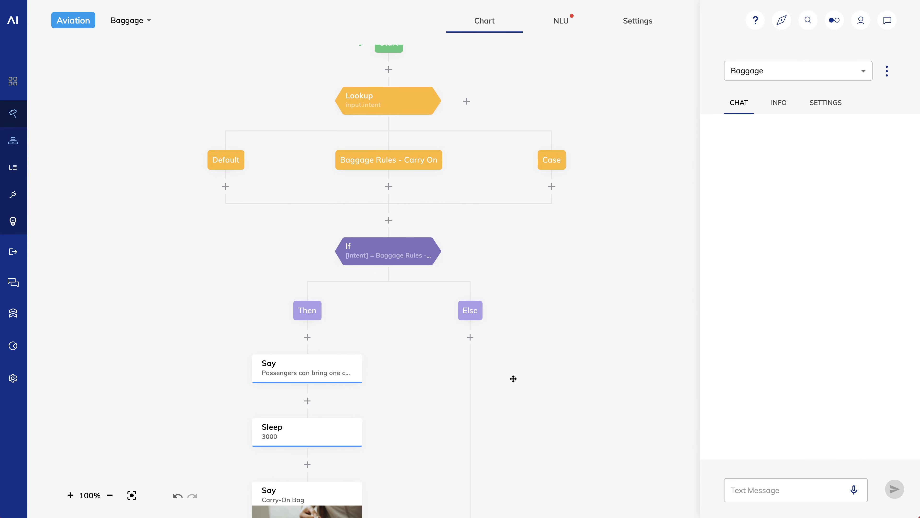
pyautogui.moveTo(304, 370); pyautogui.dragTo(389, 189)
pyautogui.moveTo(300, 435); pyautogui.dragTo(390, 257)
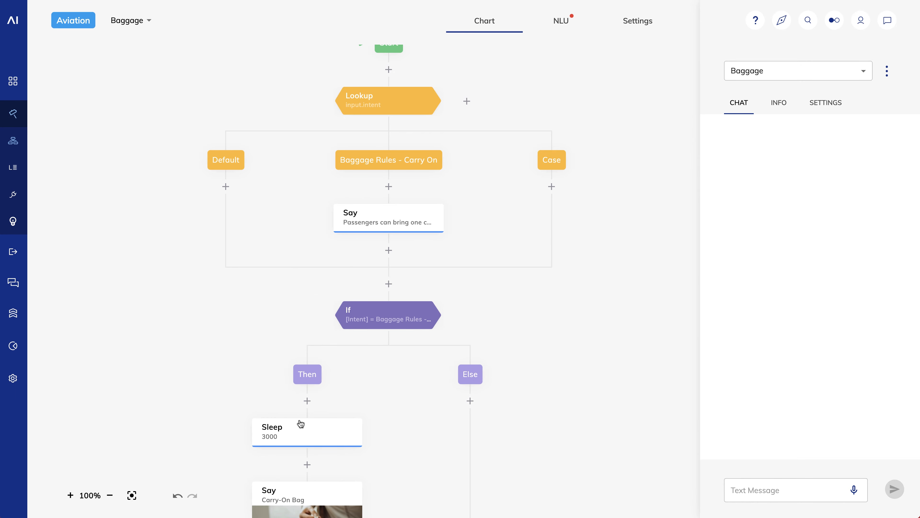
pyautogui.moveTo(299, 500); pyautogui.dragTo(389, 322)
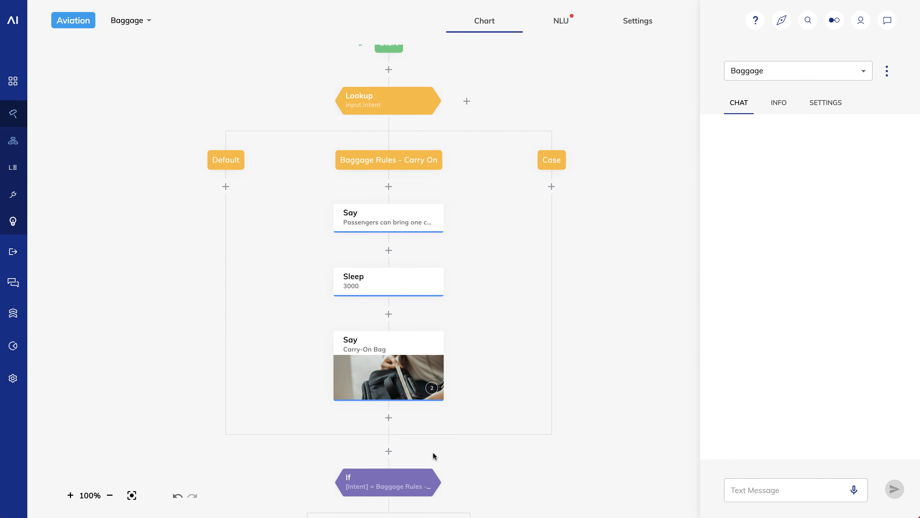
# Delete the If node below the Lookup from the chart
pyautogui.moveTo(433, 456); pyautogui.dragTo(434, 387)
pyautogui.rightClick(403, 410)
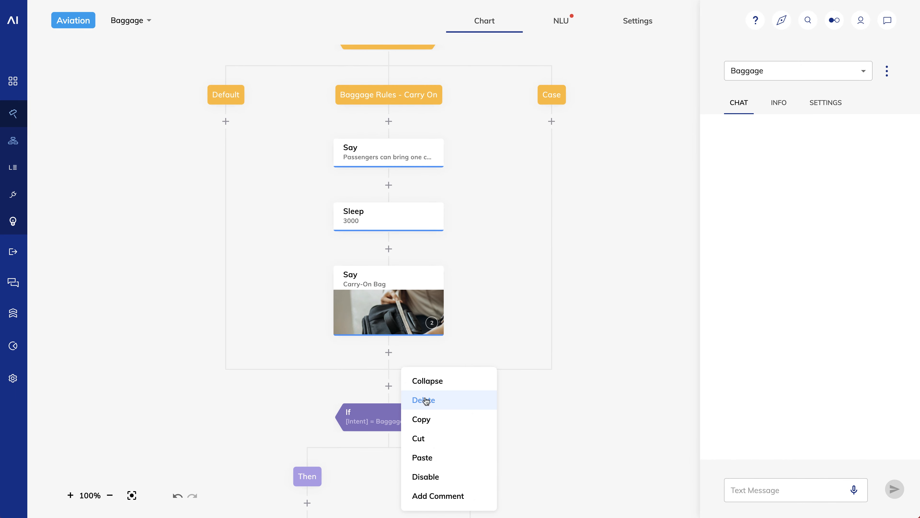
pyautogui.click(442, 400)
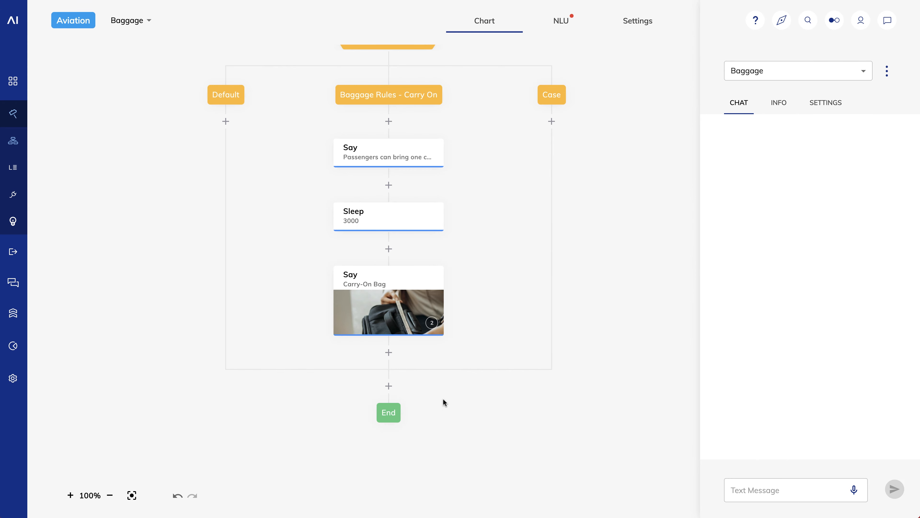
# Test the Lookup flow in the chat with the message "can i bring my backpack onboard"
pyautogui.moveTo(616, 244); pyautogui.dragTo(617, 333)
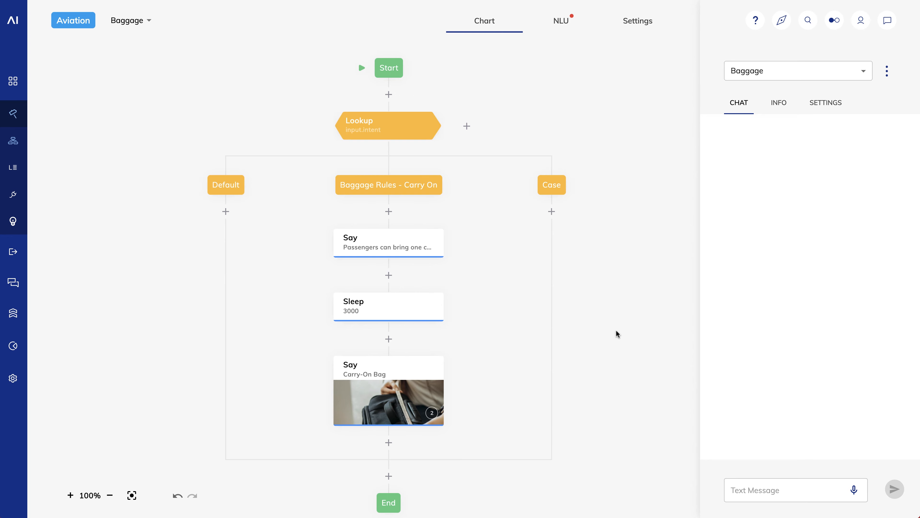
pyautogui.click(757, 494)
pyautogui.write('can i')
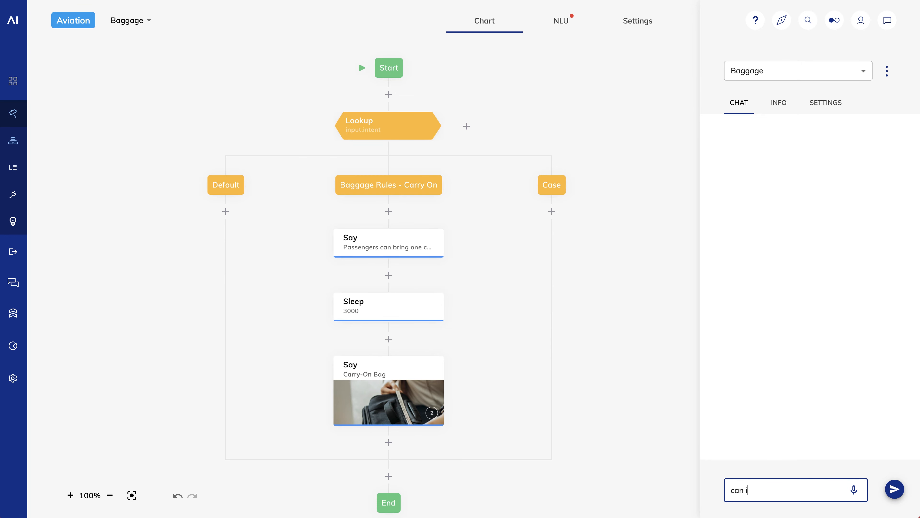
pyautogui.write(' bring my backpack onboard')
pyautogui.click(897, 492)
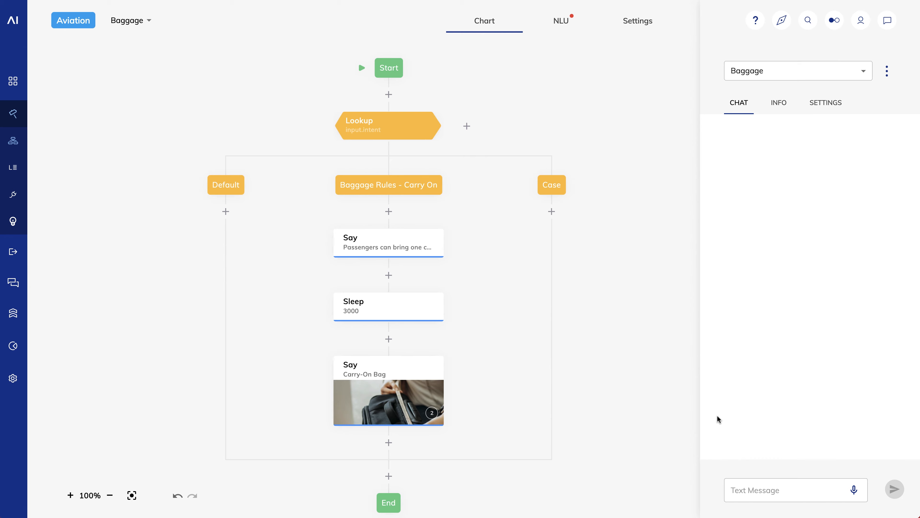
# Assign the Baggage Rules - Checked Bag intent to the Lookup's remaining empty case and save it
pyautogui.click(554, 190)
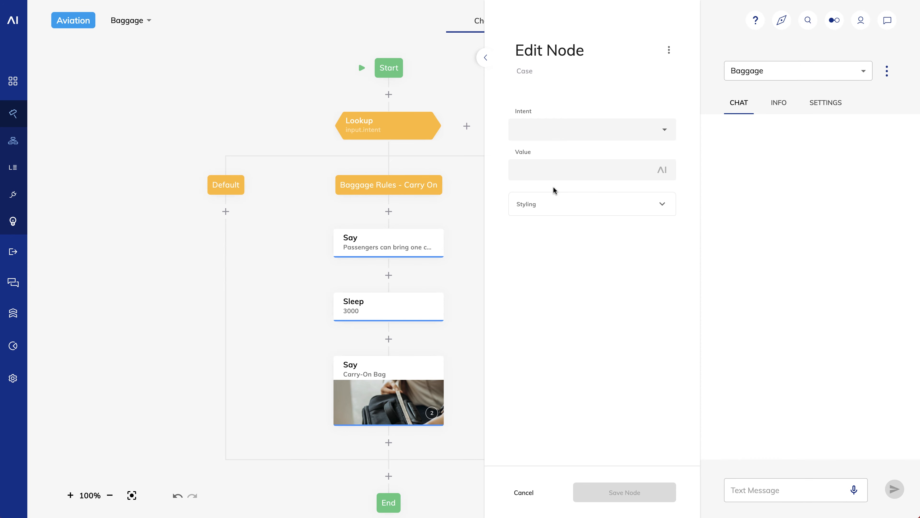
pyautogui.click(669, 131)
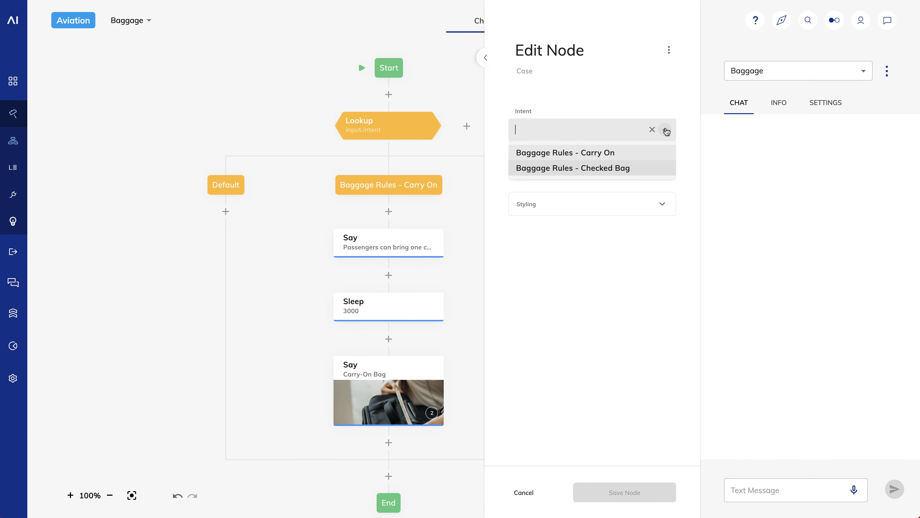
pyautogui.click(608, 169)
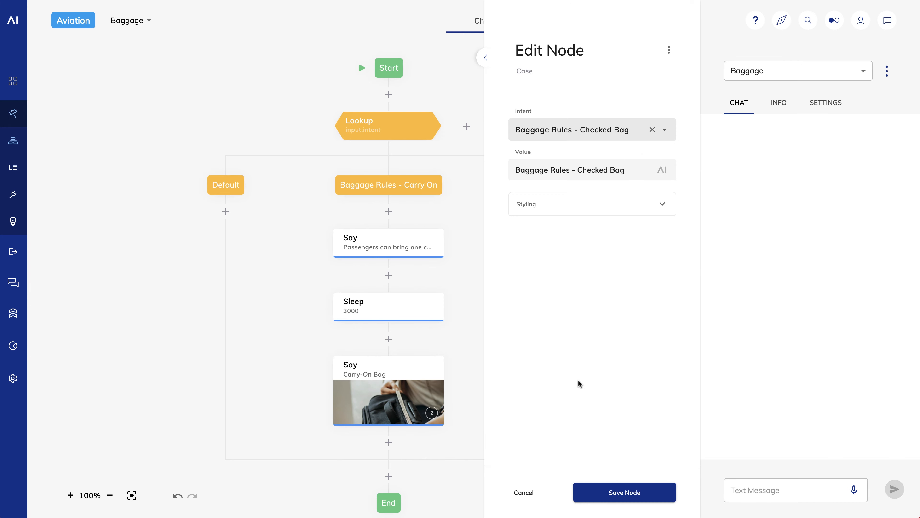
pyautogui.click(602, 486)
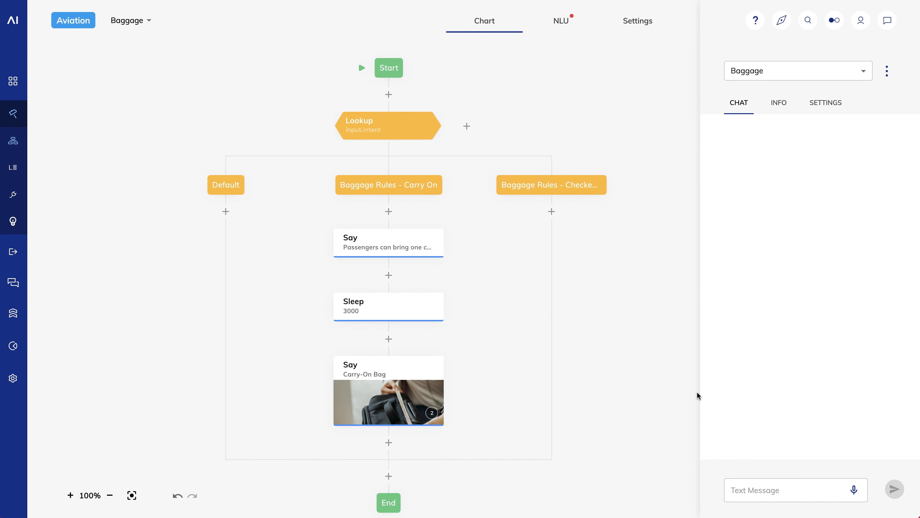
pyautogui.click(466, 126)
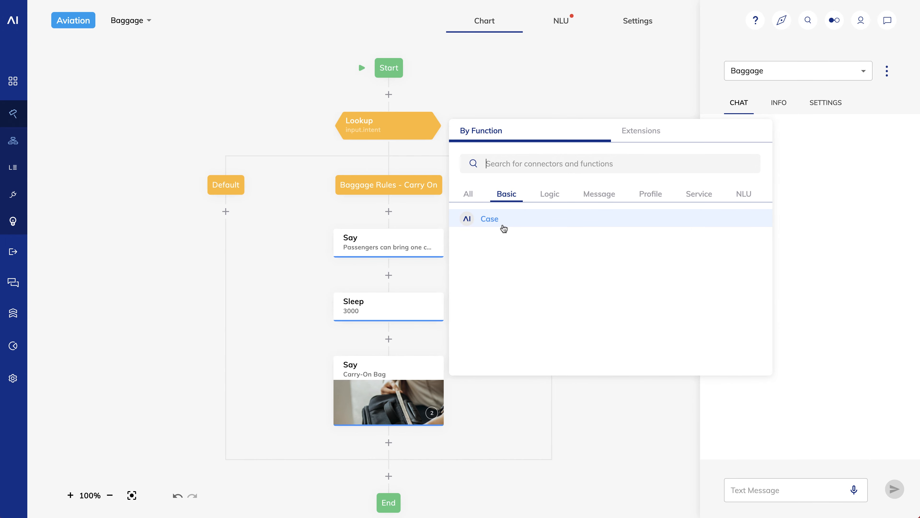
pyautogui.click(504, 227)
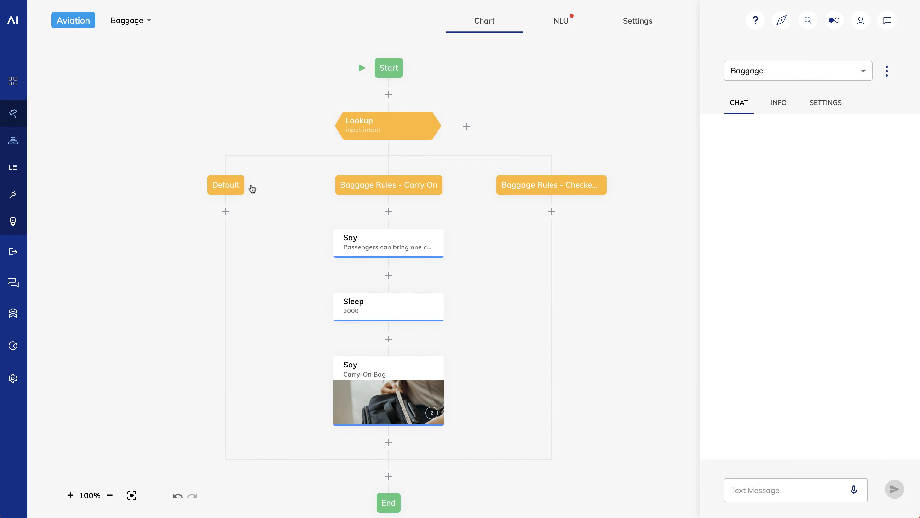
# Add a Say node under Default with the text "Sorry, I didn't get that. You can ask me about carry on bags or checked bags."
pyautogui.click(225, 212)
pyautogui.click(258, 309)
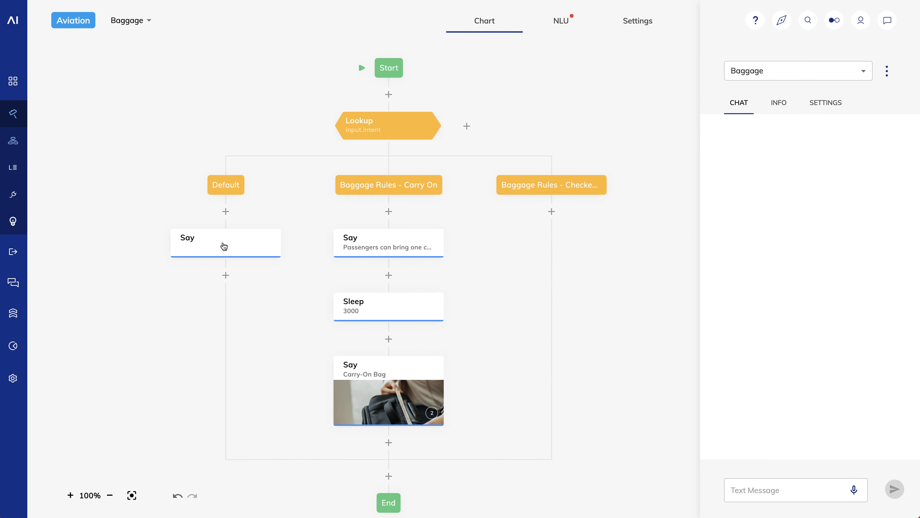
pyautogui.click(216, 246)
pyautogui.click(597, 209)
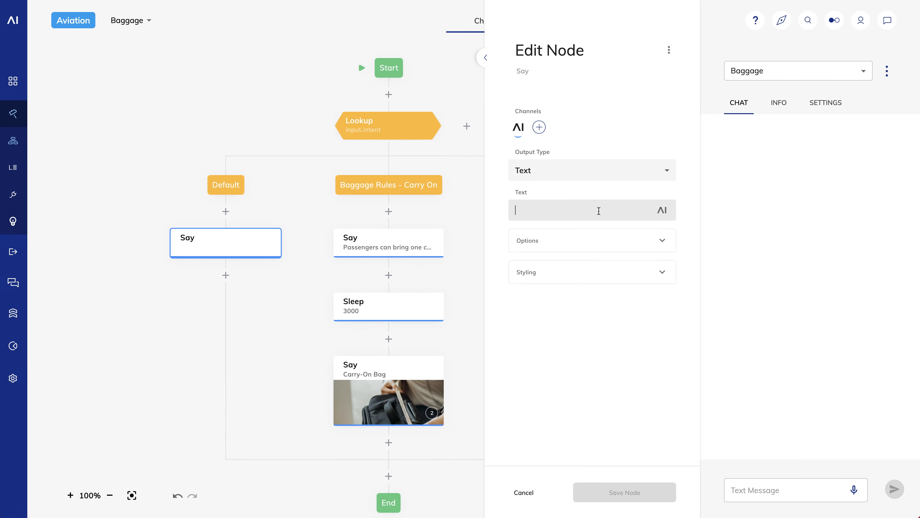
pyautogui.write("Sorry, I didn't get that. You can ask me about carry on bags or checked bags.")
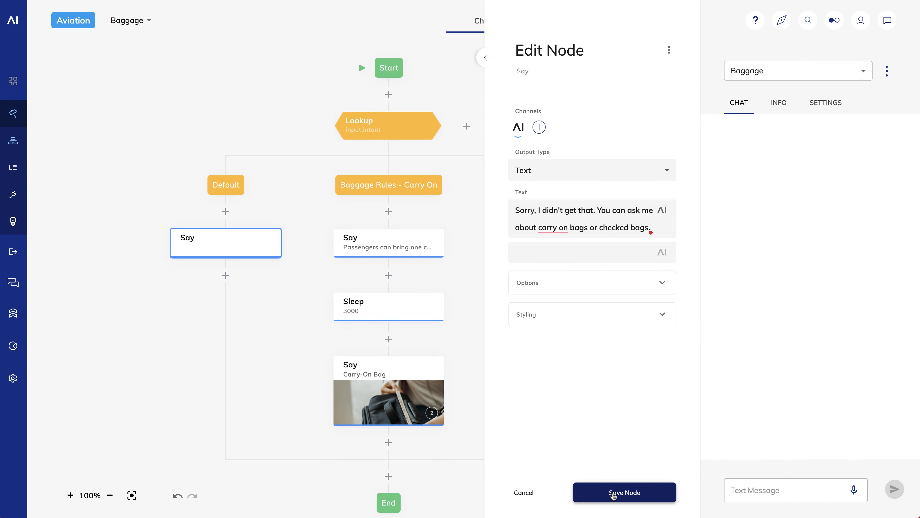
pyautogui.click(612, 496)
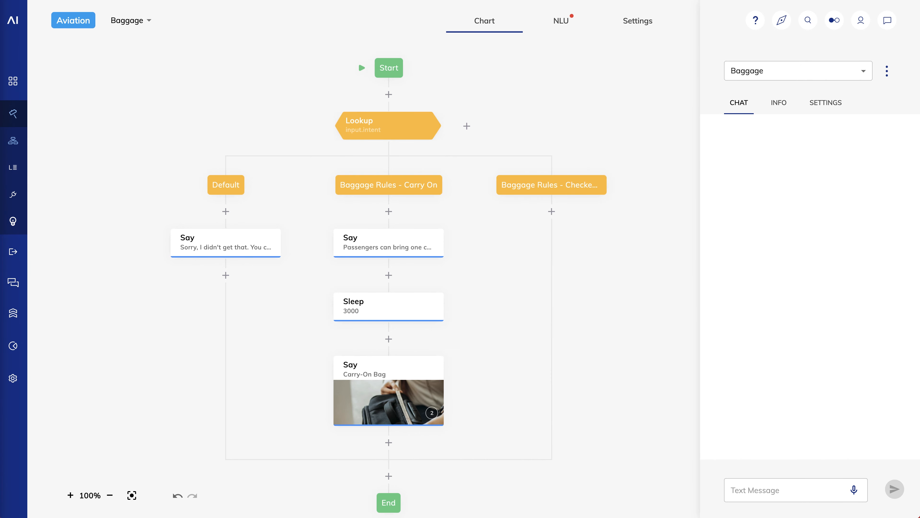
# Test the Carry On case in the chat with the message "can i bring my backpack onboard?"
pyautogui.click(747, 489)
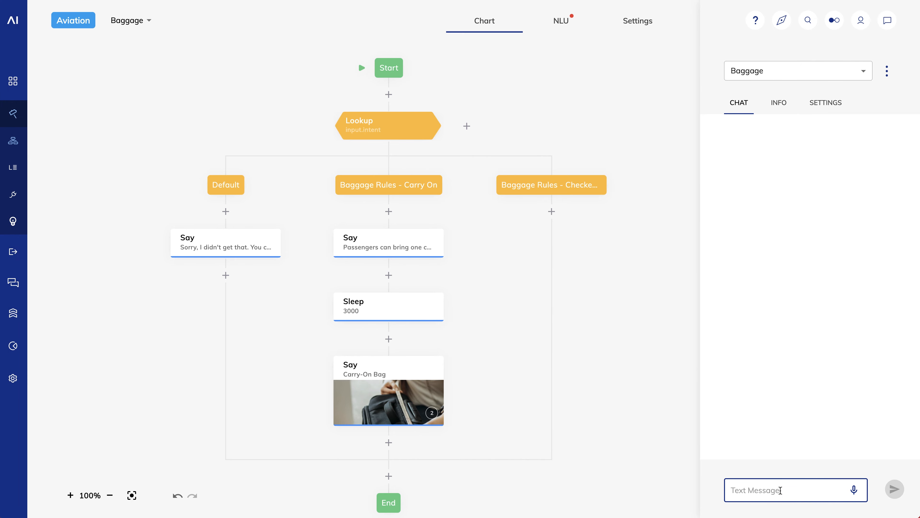
pyautogui.write('can i bring my b')
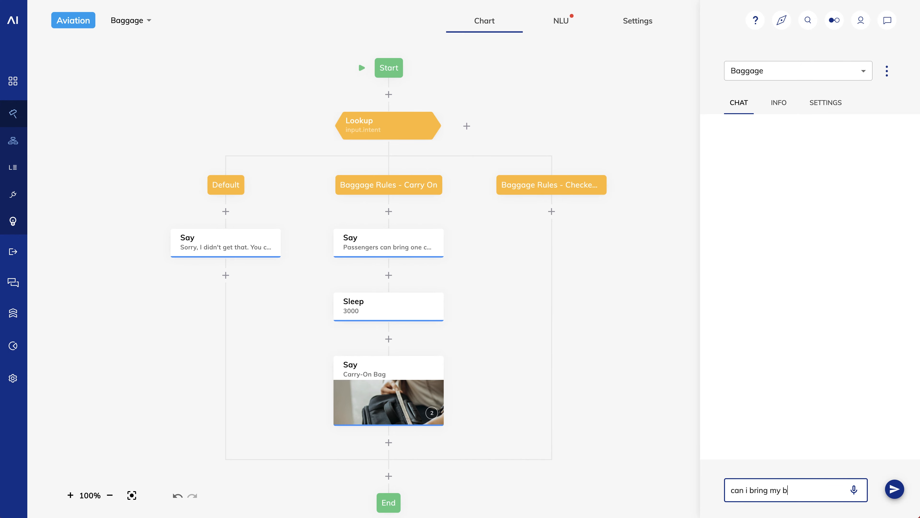
pyautogui.write('ackpack onboard?')
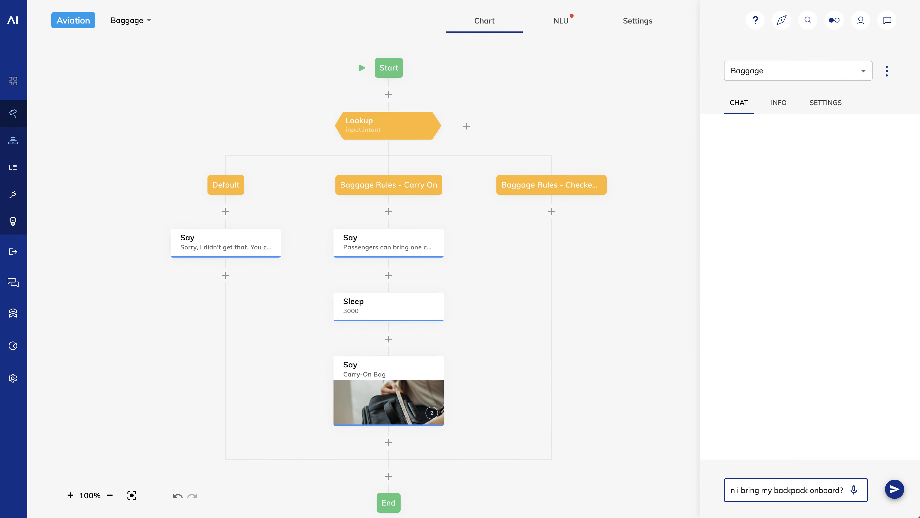
pyautogui.press('Return')
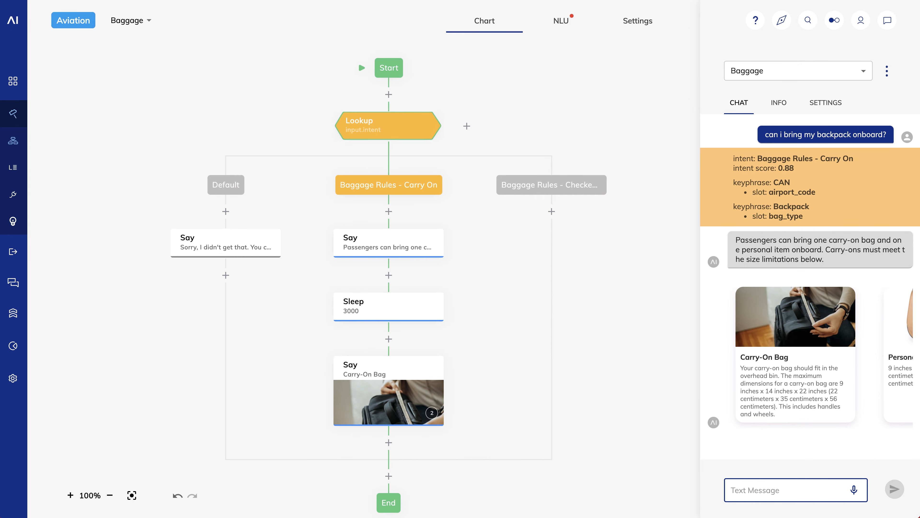
# Test the Default fallback in the chat with the message "is my flight late?"
pyautogui.write('is my flight late')
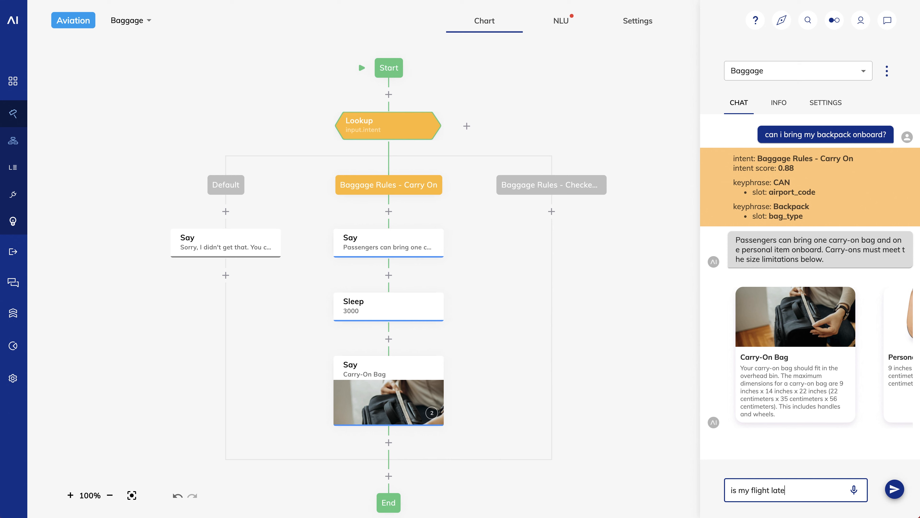
pyautogui.write('?')
pyautogui.press('Return')
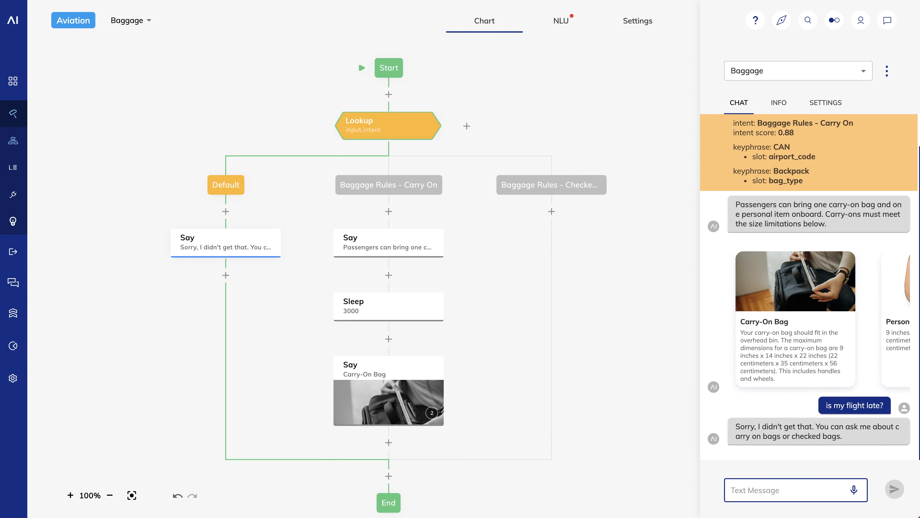
pyautogui.click(686, 380)
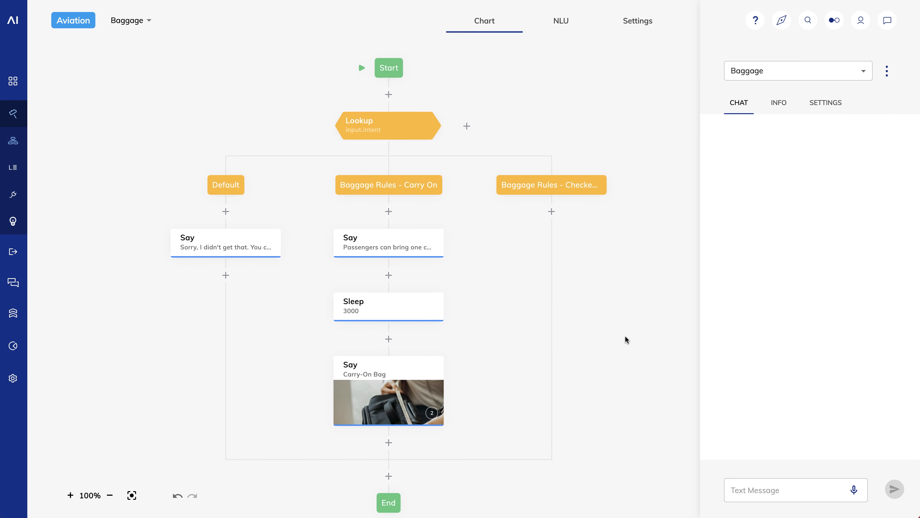
# Add a Question node under Checked Bag with the text "I can help determine your baggage fees. Are you flying first class?"
pyautogui.click(553, 212)
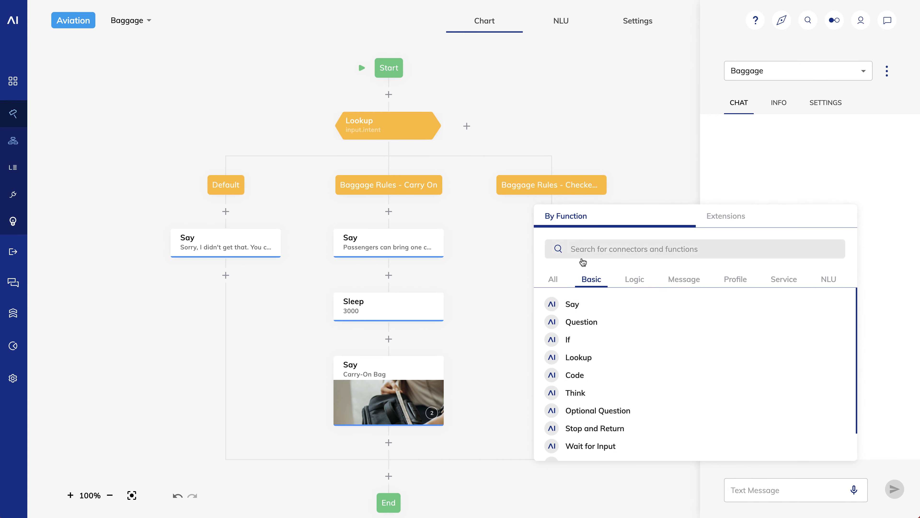
pyautogui.click(605, 328)
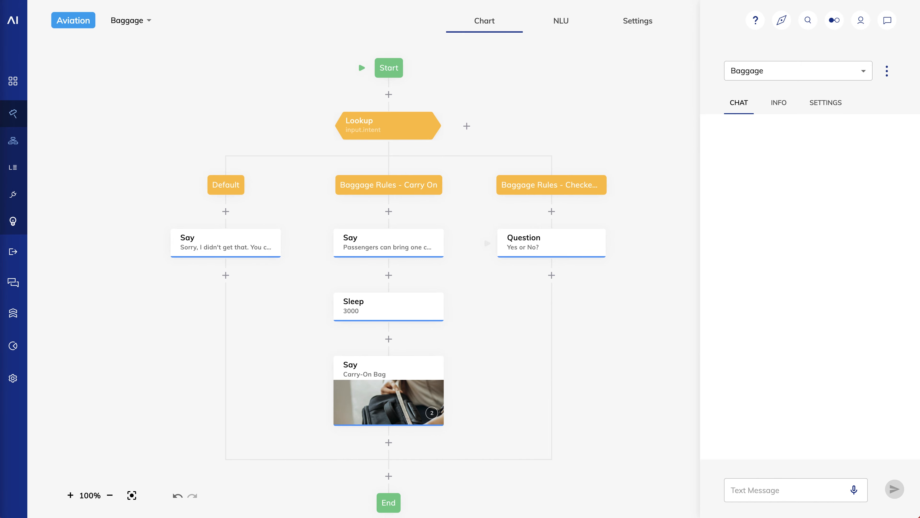
pyautogui.click(551, 244)
pyautogui.click(567, 250)
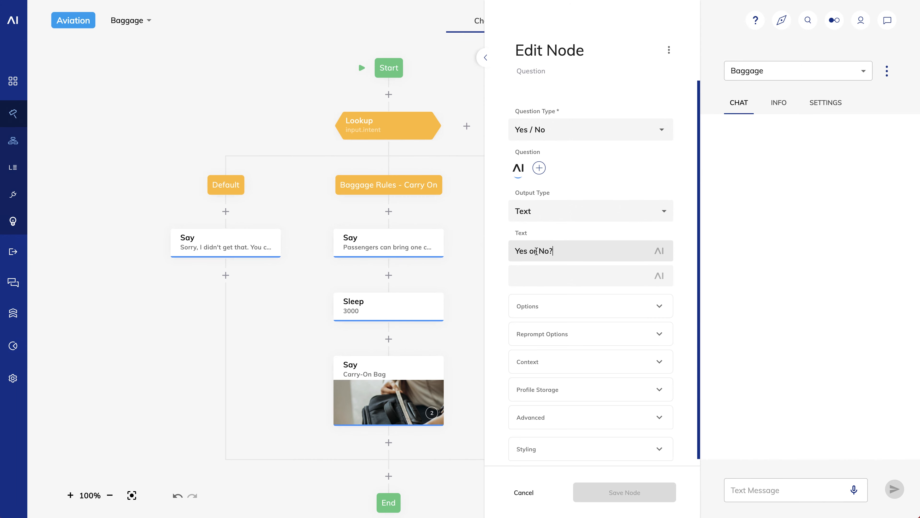
pyautogui.hotkey('ctrl', 'a')
pyautogui.write('I can help determine your baggage fees. Are you flying first class?')
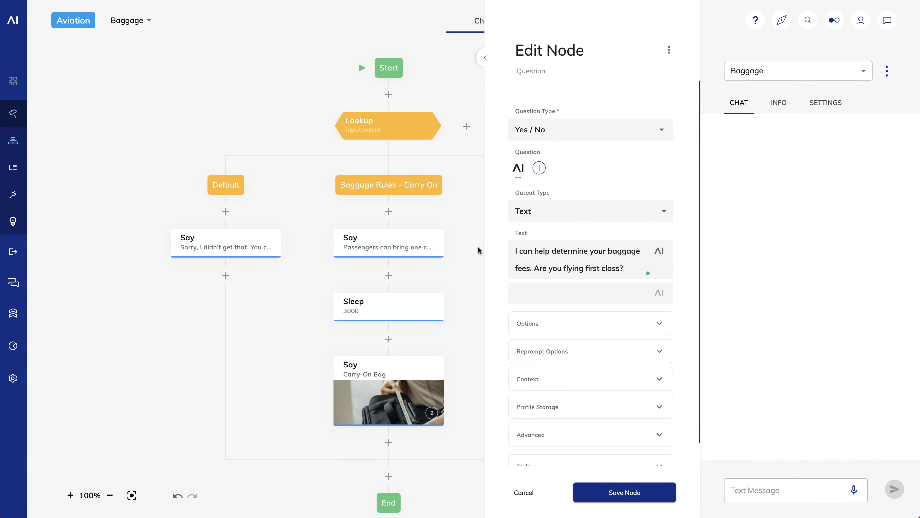
pyautogui.click(624, 493)
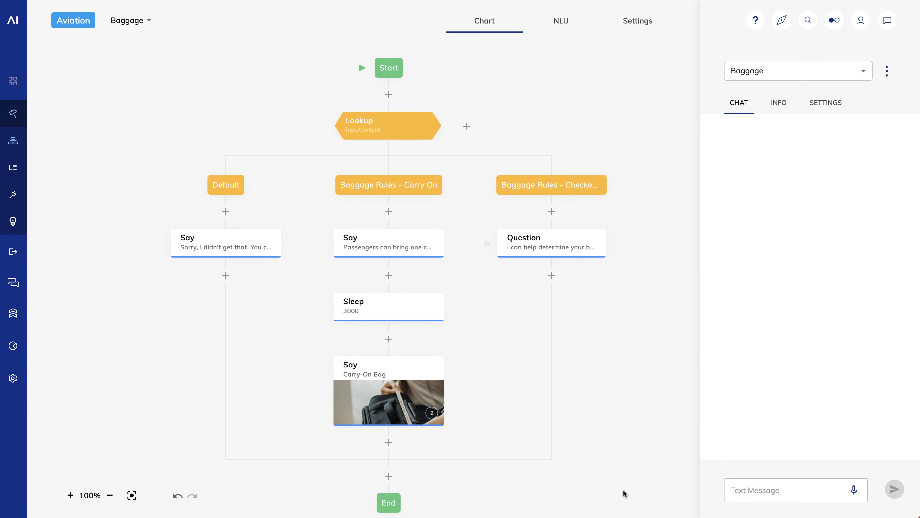
# Hide the chat panel and add an If node below the first class question in the Checked Bag branch
pyautogui.click(888, 20)
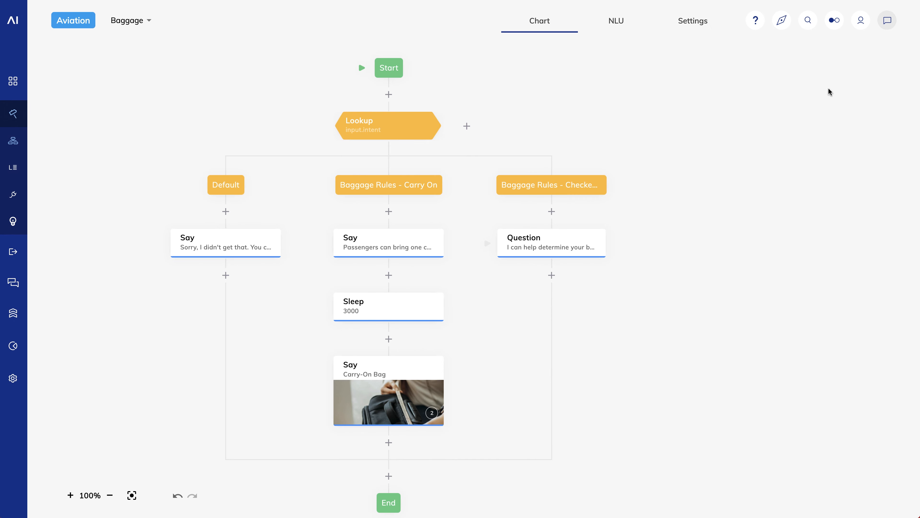
pyautogui.click(550, 276)
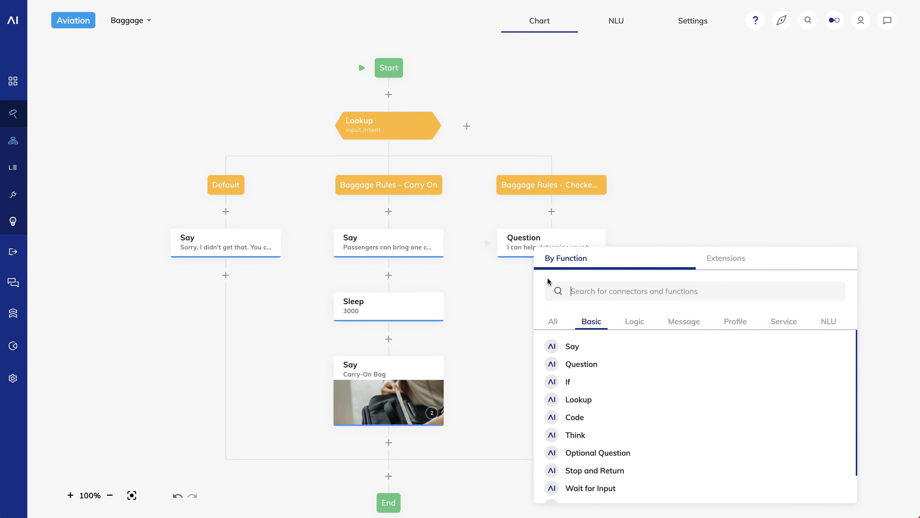
pyautogui.click(574, 389)
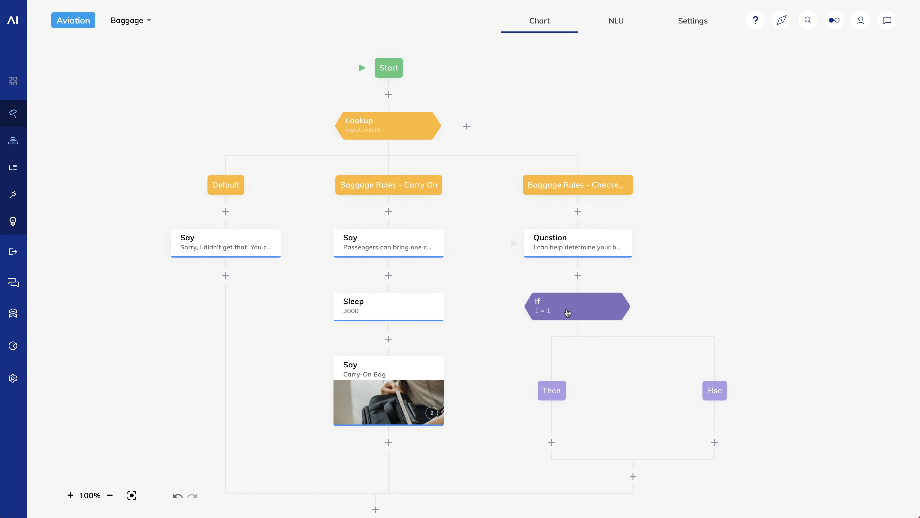
# Set the If node's condition to Last Question Result "is yes" and save the node
pyautogui.click(568, 313)
pyautogui.click(816, 131)
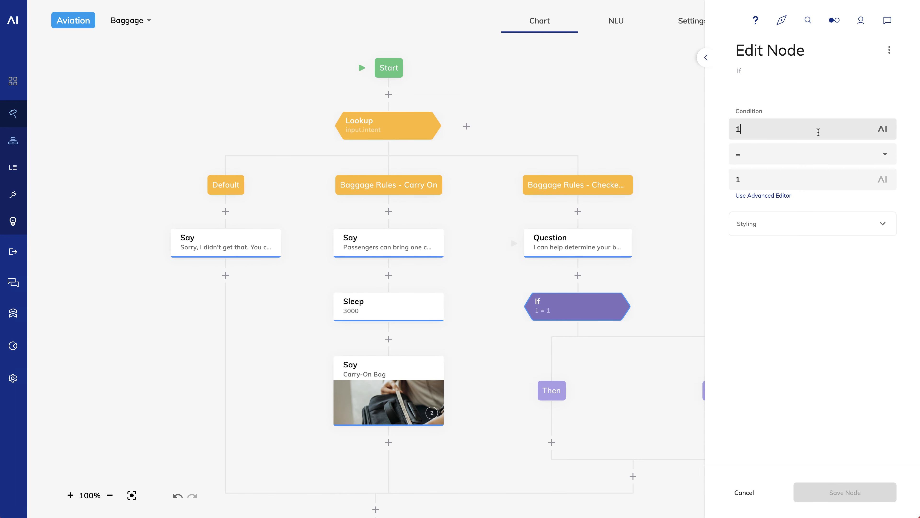
pyautogui.press('BackSpace')
pyautogui.click(883, 131)
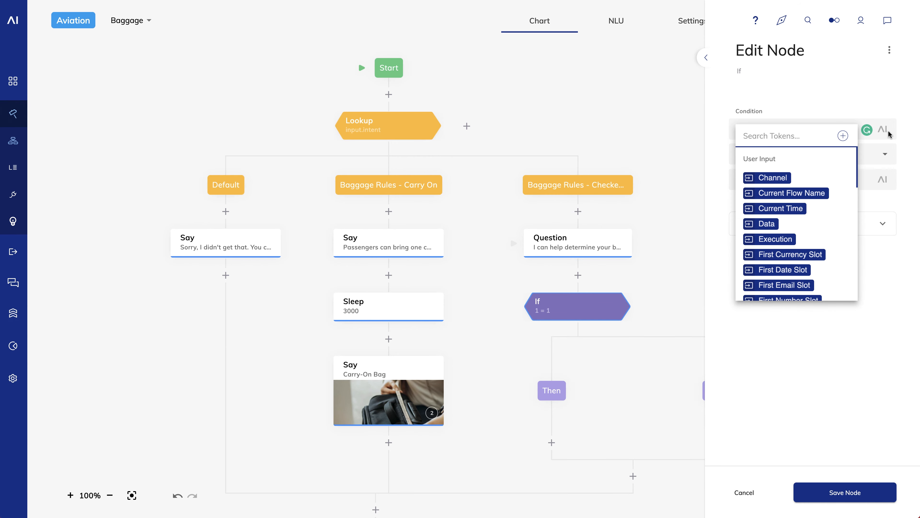
pyautogui.write('last')
pyautogui.click(788, 177)
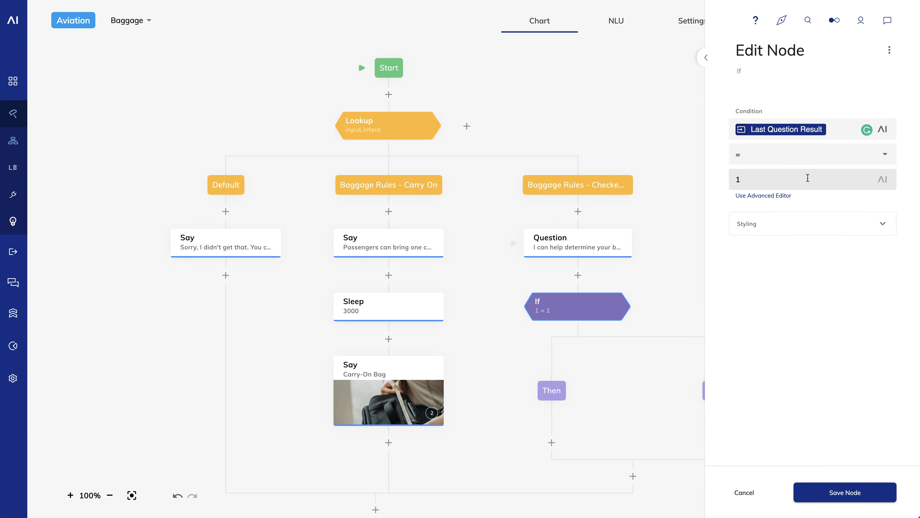
pyautogui.click(885, 153)
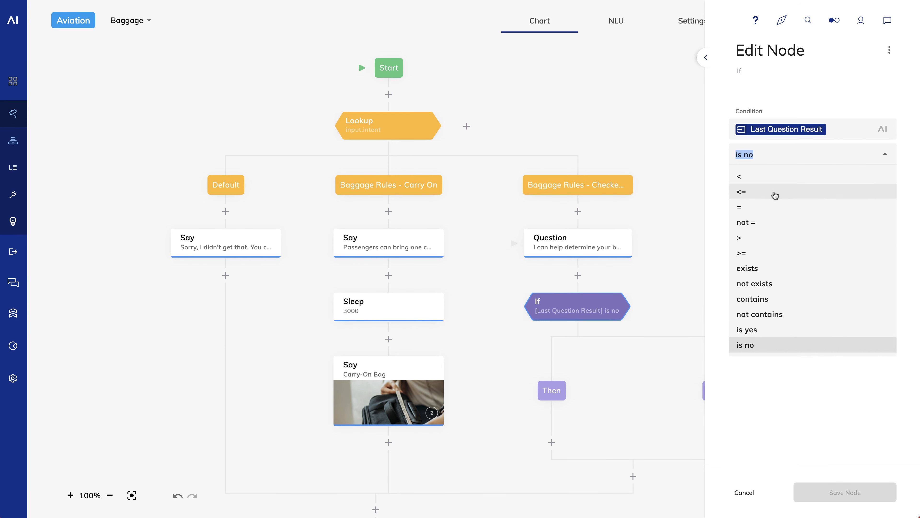
pyautogui.click(786, 331)
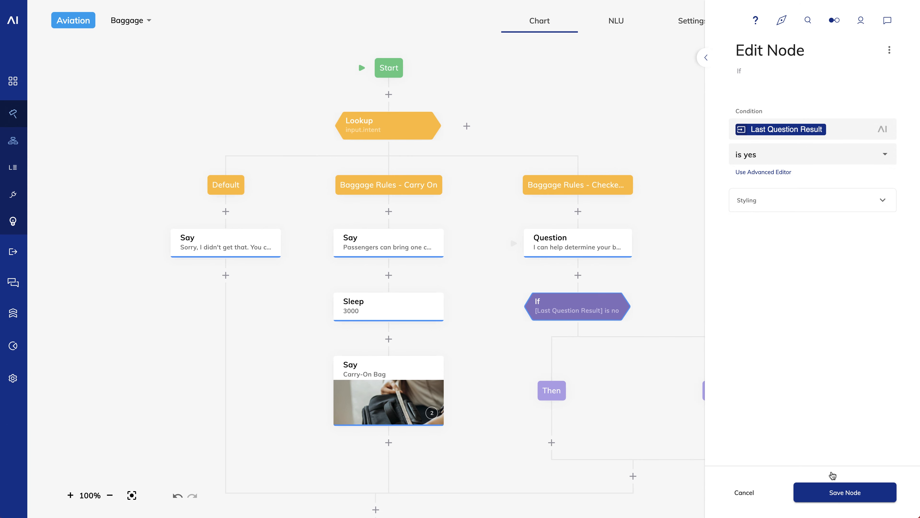
pyautogui.click(840, 494)
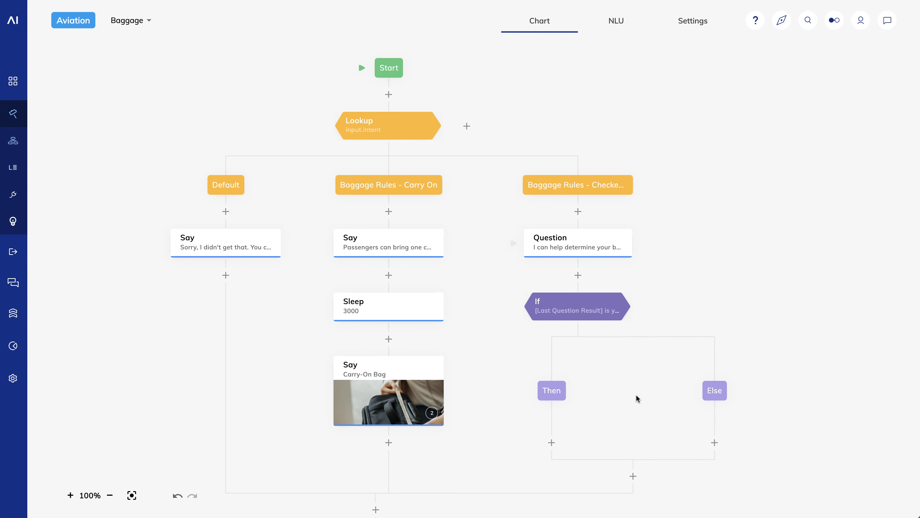
# Add a Say node under Then with the text "First class travelers can bring up to 3 bags, 70 pounds or less at no extra charge."
pyautogui.click(551, 443)
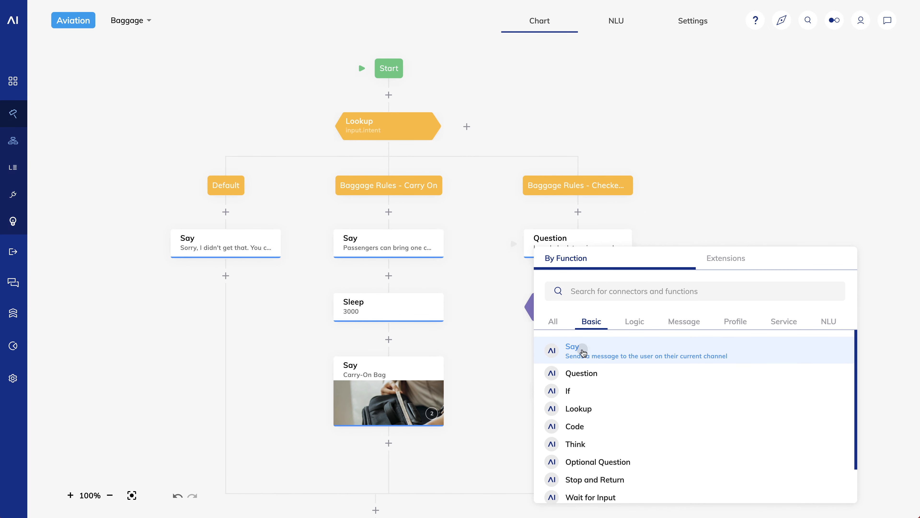
pyautogui.click(584, 352)
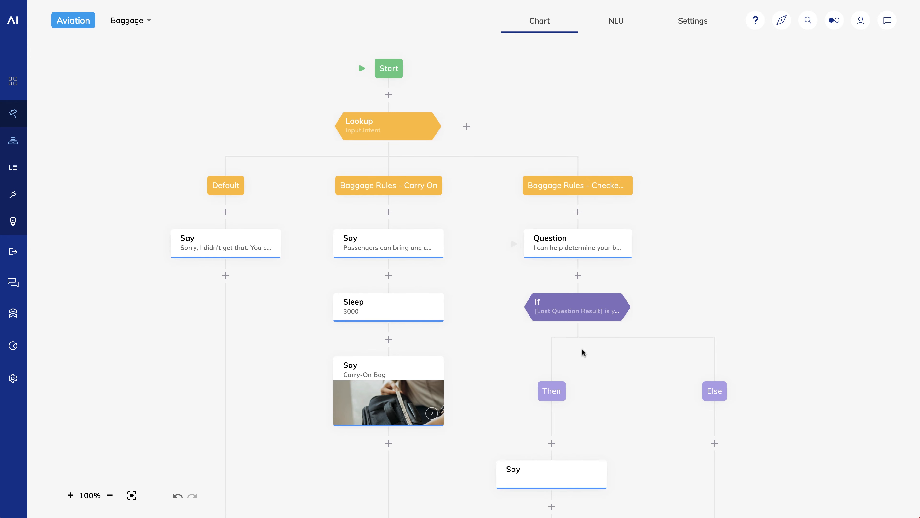
pyautogui.moveTo(595, 366); pyautogui.dragTo(594, 228)
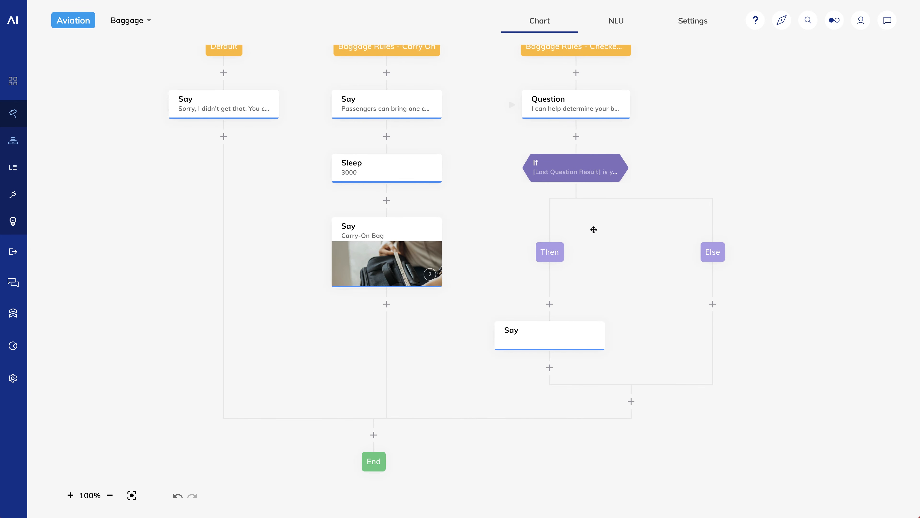
pyautogui.click(555, 338)
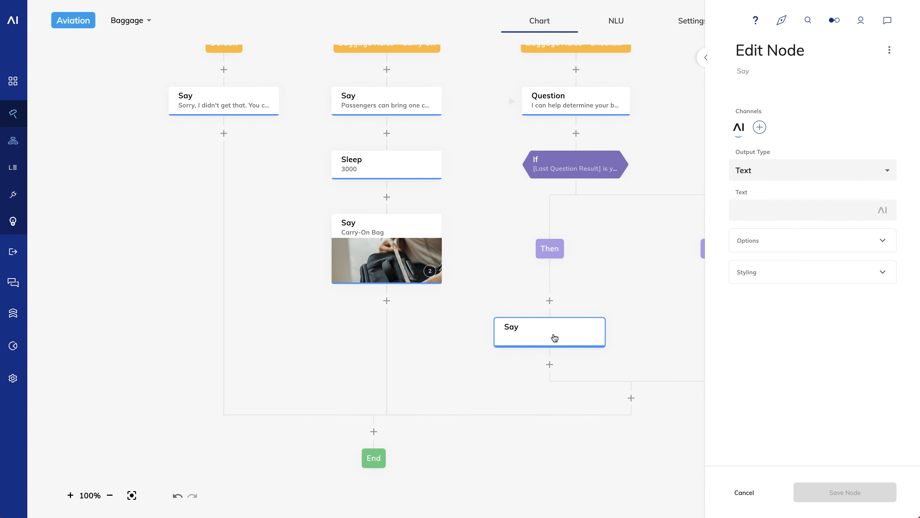
pyautogui.click(751, 210)
pyautogui.write('First class travelers can bring up to 3 bags, 70 pounds or less at no extra charge.')
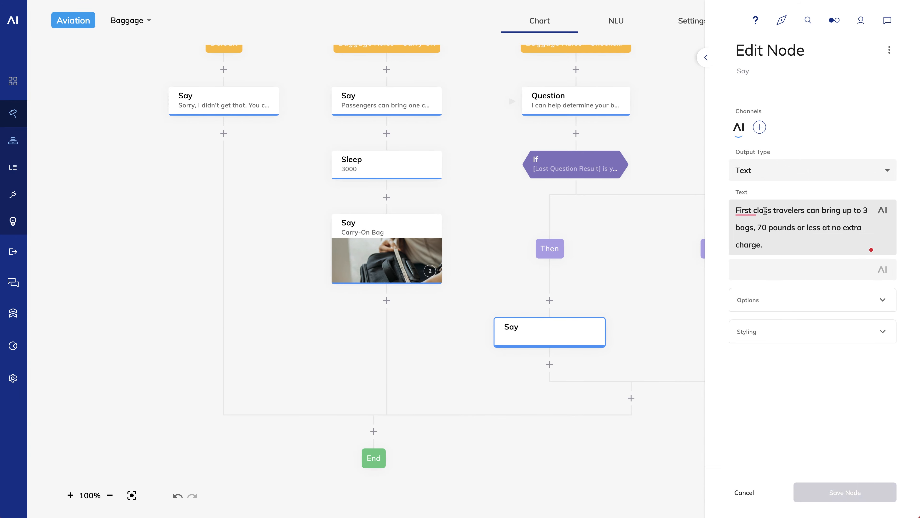
pyautogui.click(862, 493)
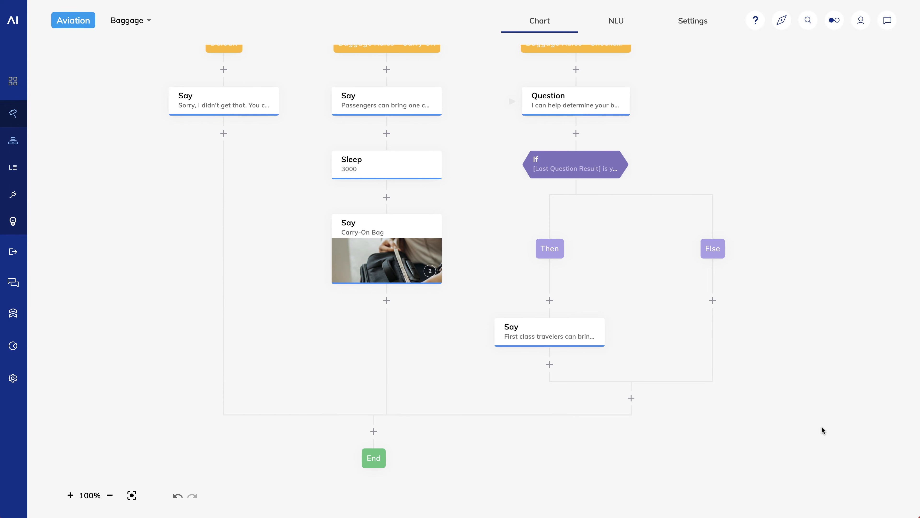
# Add a Question node of type Number under Else with the text "How much does your bag weigh?" and save it
pyautogui.click(713, 300)
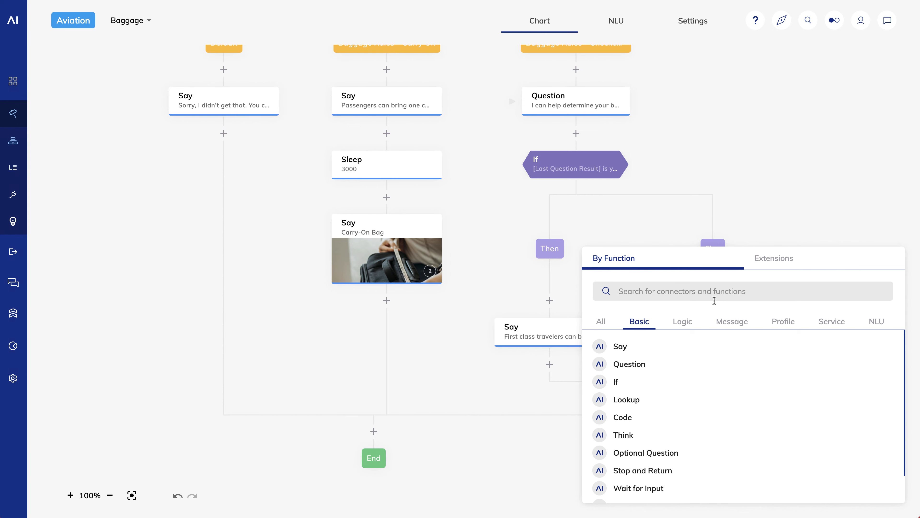
pyautogui.click(645, 372)
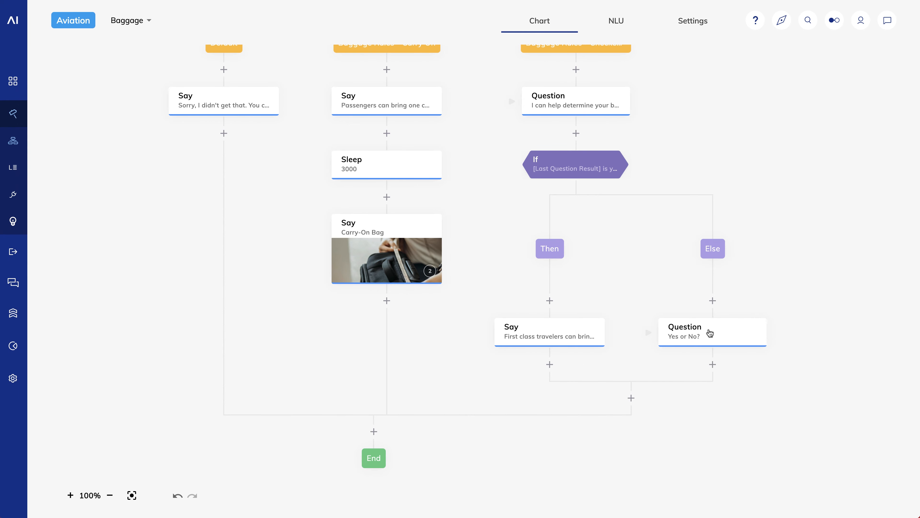
pyautogui.click(710, 333)
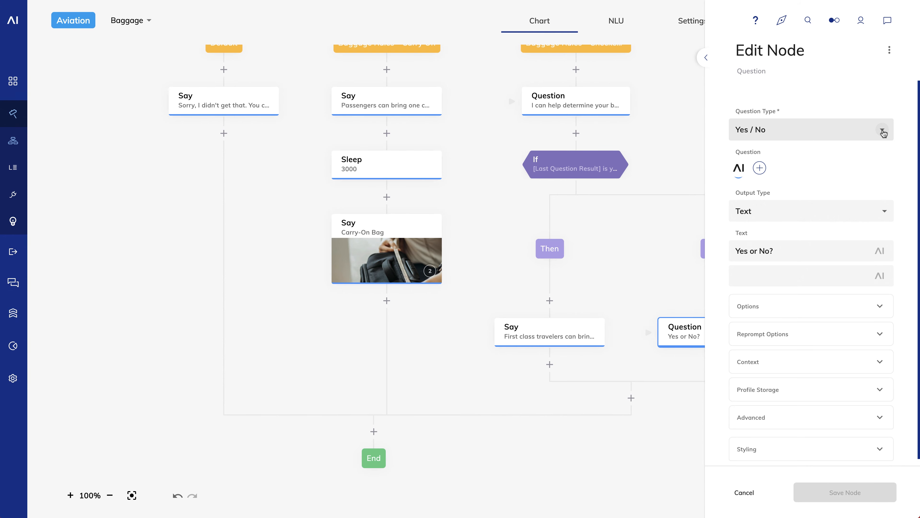
pyautogui.click(883, 133)
pyautogui.click(795, 228)
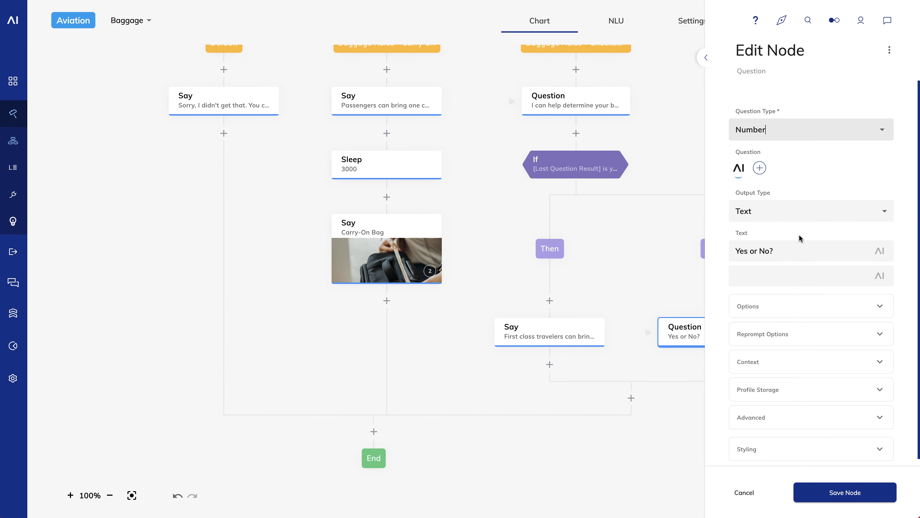
pyautogui.moveTo(776, 252); pyautogui.dragTo(727, 251)
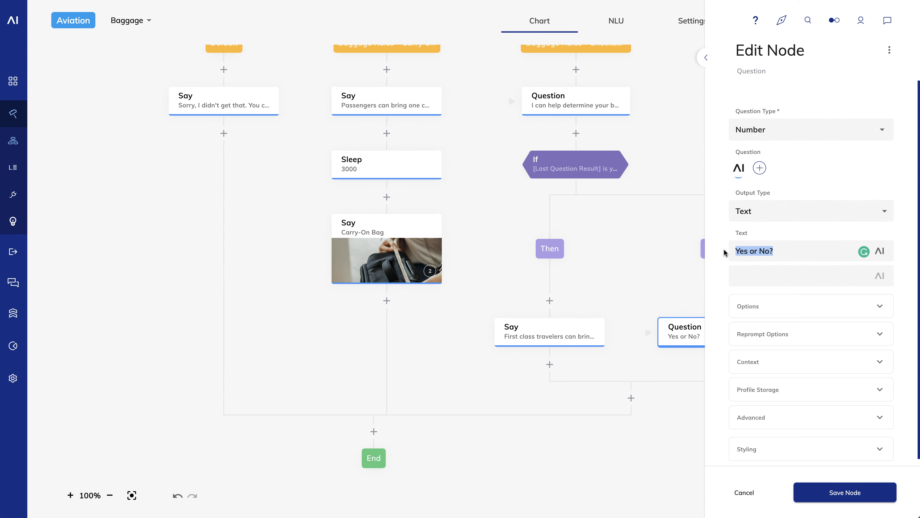
pyautogui.press('super+Tab')
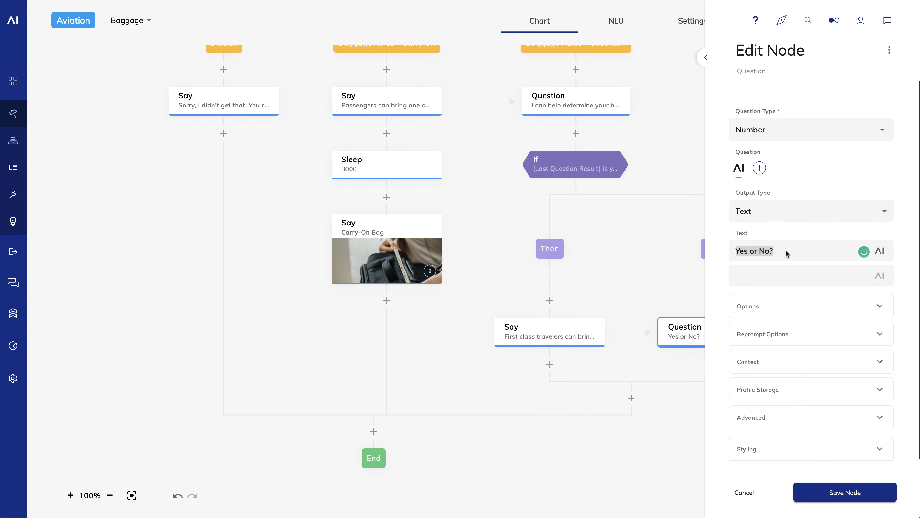
pyautogui.press('super+Tab')
pyautogui.write('How much does your bag weigh?')
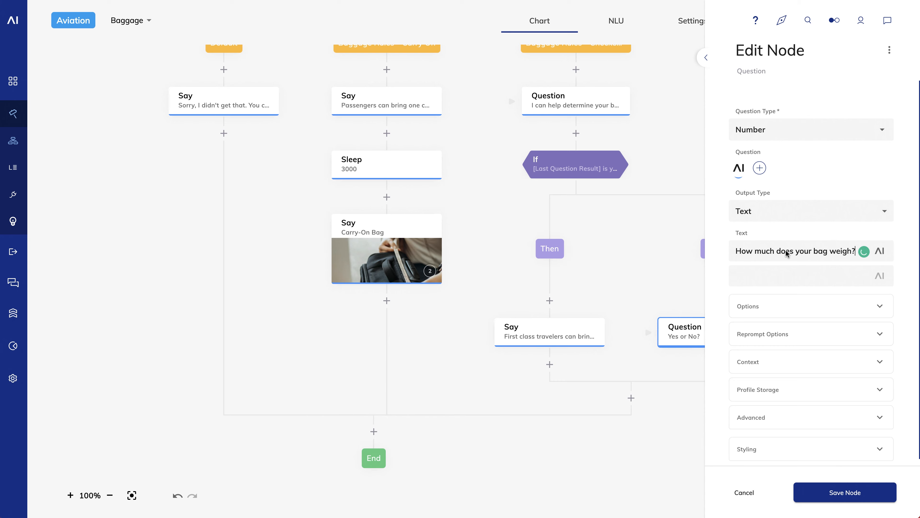
pyautogui.click(836, 501)
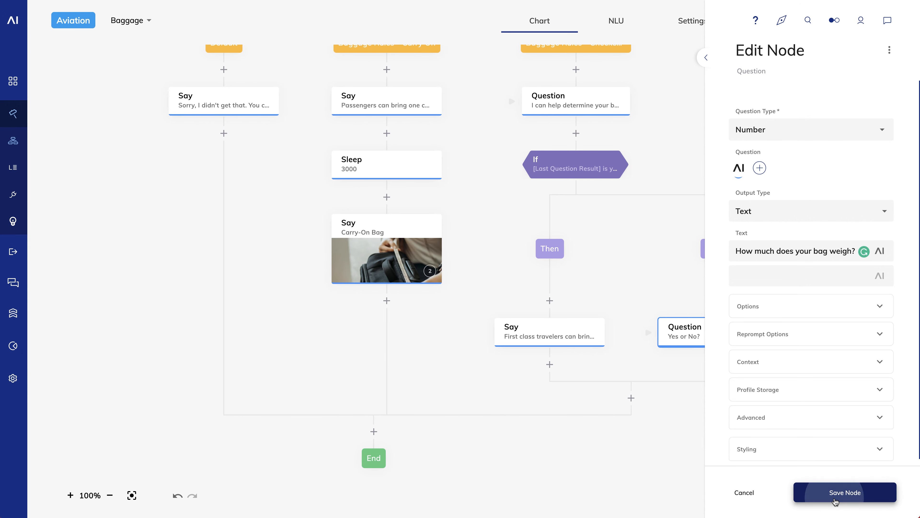
# Add an If node below the "How much does your bag weigh?" question in the Else branch
pyautogui.moveTo(832, 392)
pyautogui.mouseDown()
pyautogui.moveTo(622, 406)
pyautogui.moveTo(489, 381)
pyautogui.mouseUp()
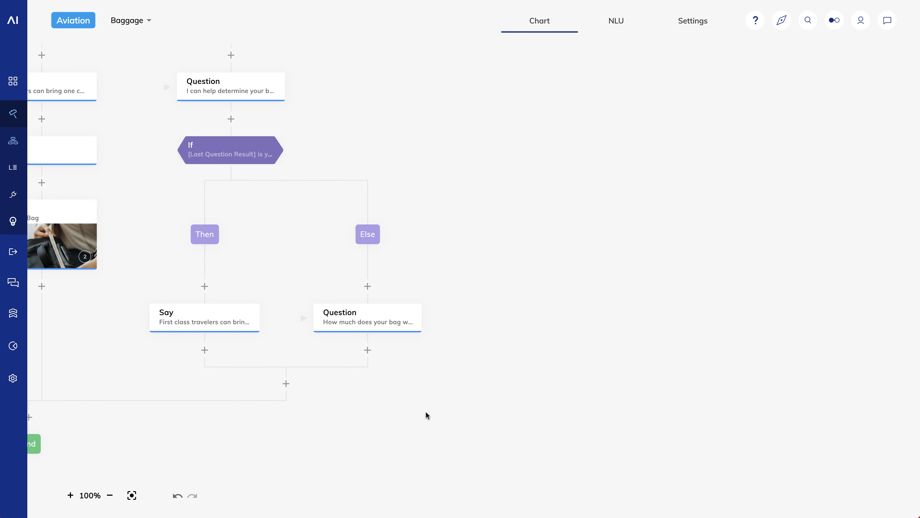
pyautogui.moveTo(423, 438); pyautogui.dragTo(420, 277)
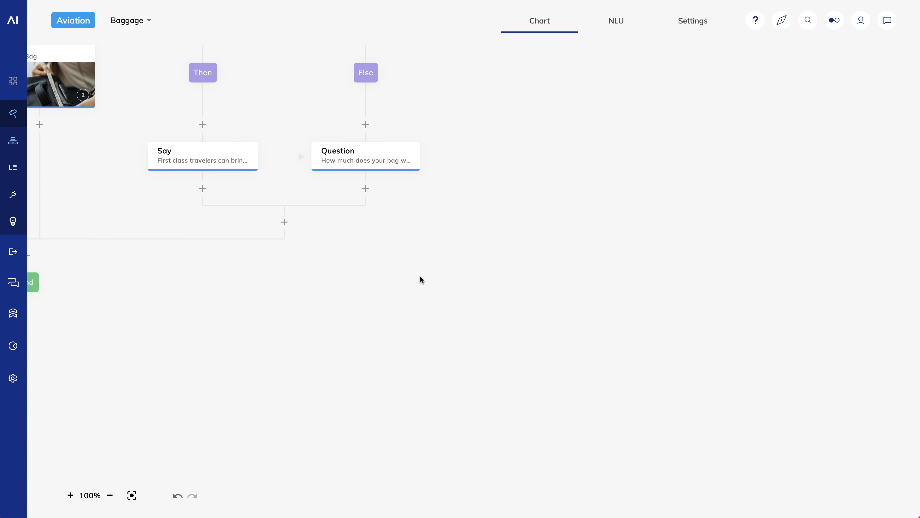
pyautogui.click(366, 189)
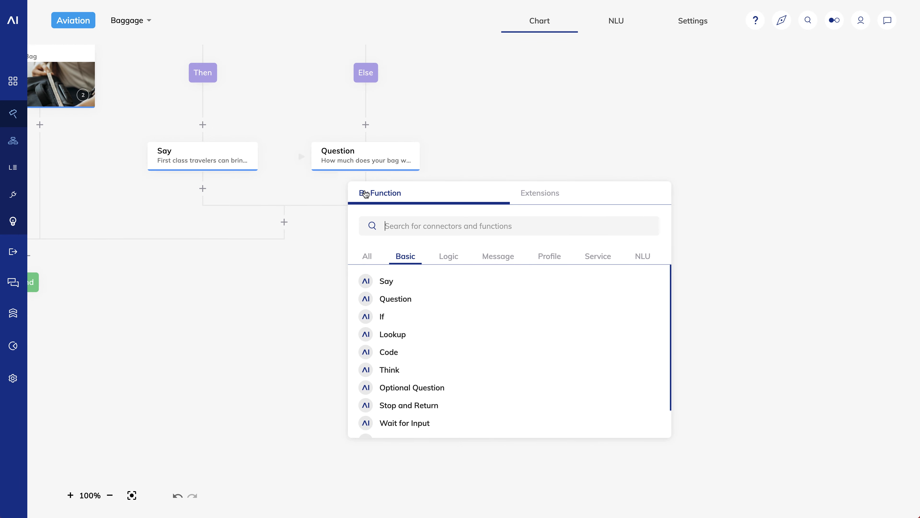
pyautogui.click(389, 324)
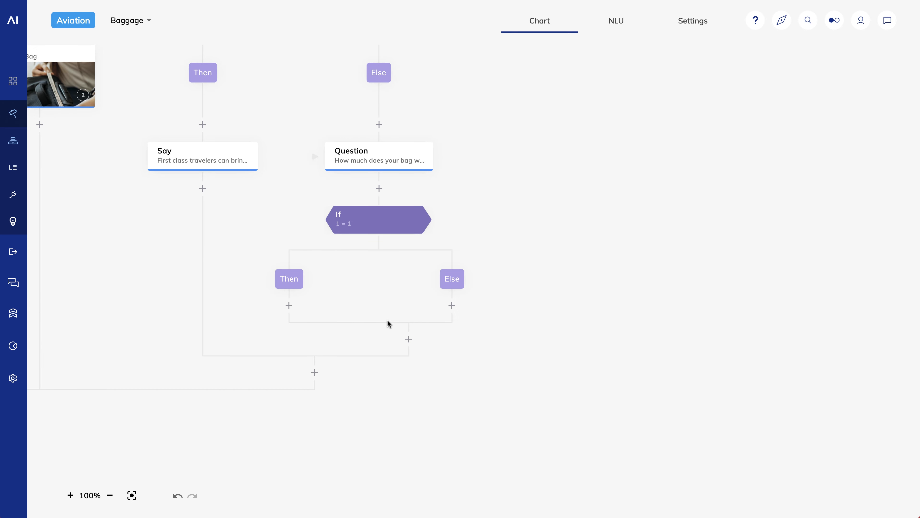
# Set the new If node's condition to Last Question Result > 70 and save the node
pyautogui.click(366, 222)
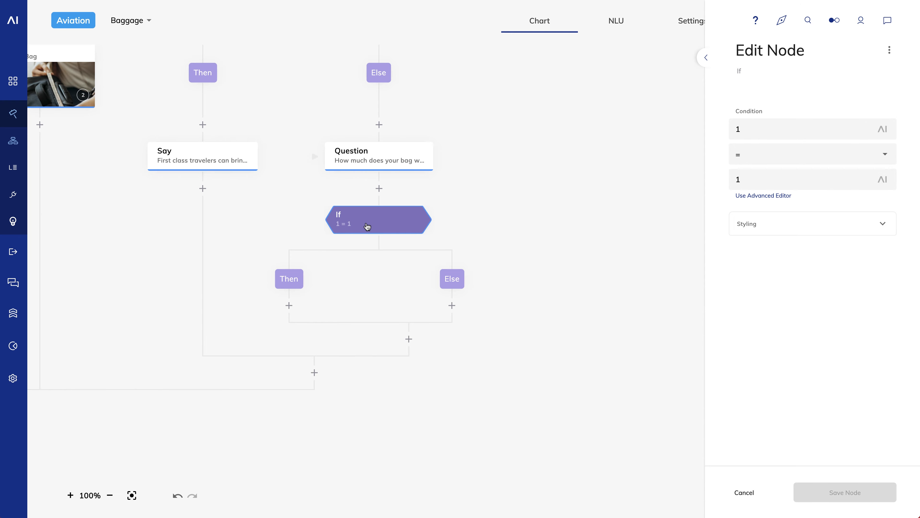
pyautogui.click(754, 129)
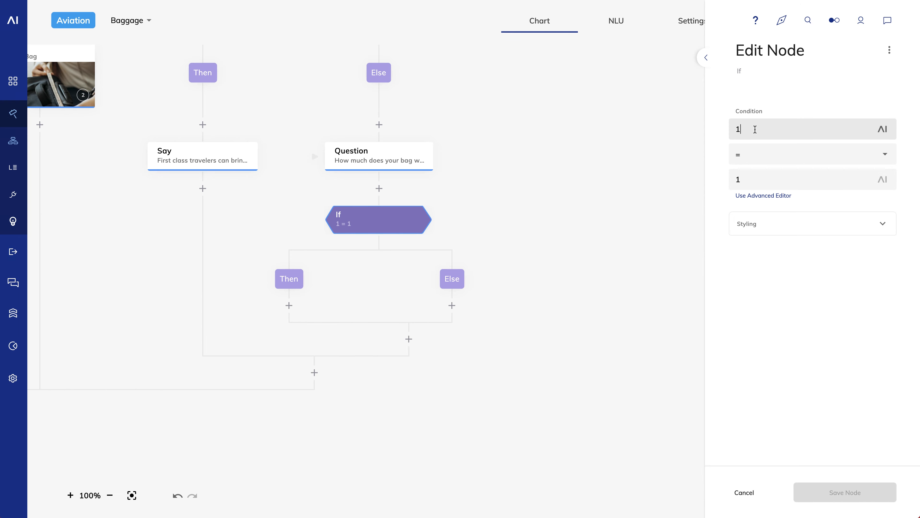
pyautogui.press('BackSpace')
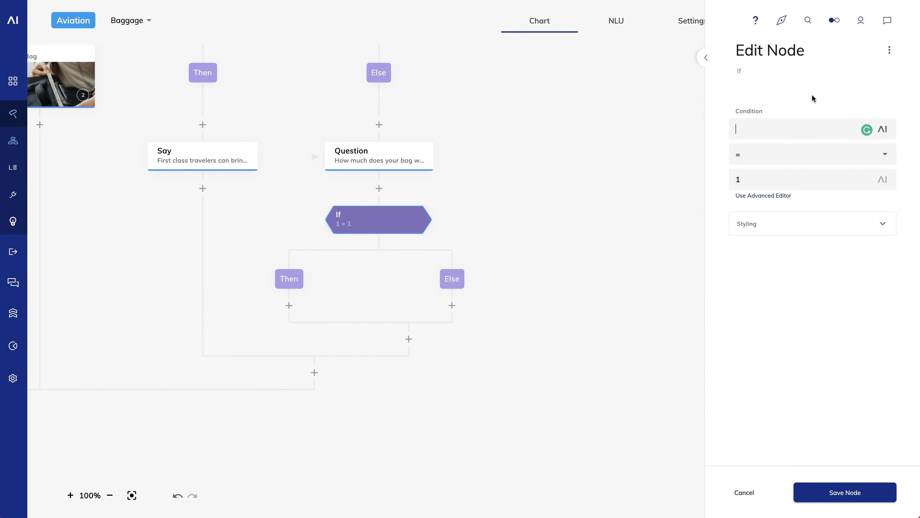
pyautogui.click(883, 130)
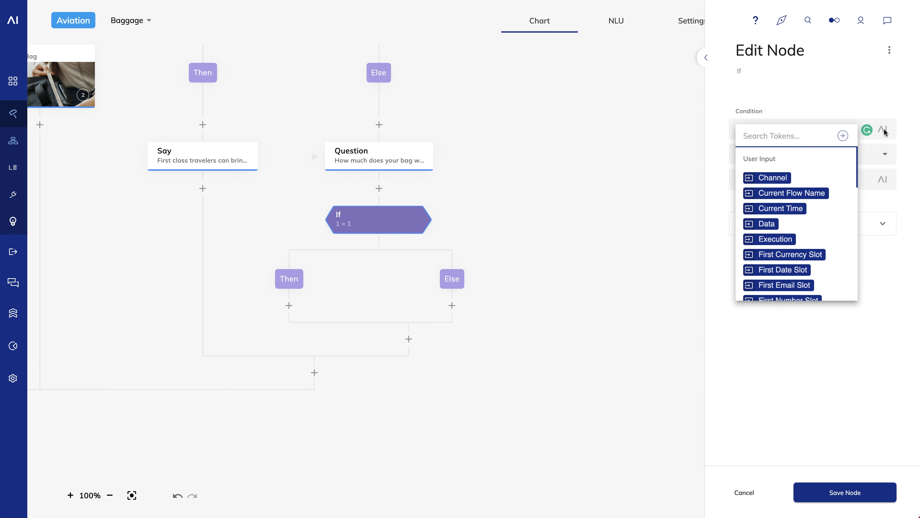
pyautogui.scroll(-3, 797, 254)
pyautogui.click(804, 262)
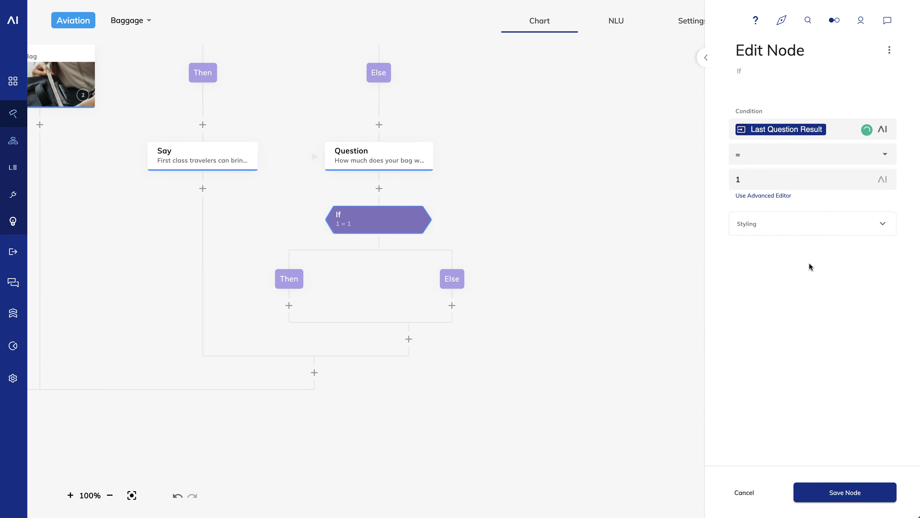
pyautogui.click(884, 155)
pyautogui.click(771, 238)
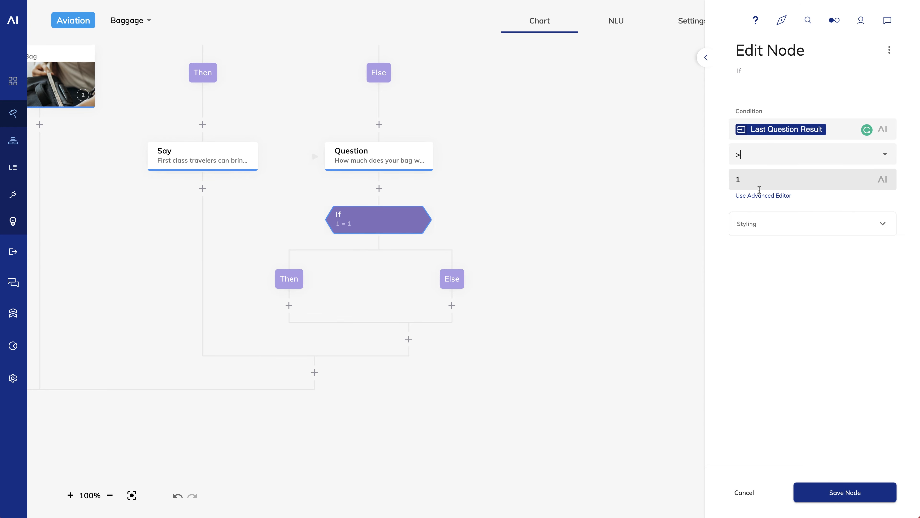
pyautogui.moveTo(760, 181); pyautogui.dragTo(720, 184)
pyautogui.write('70')
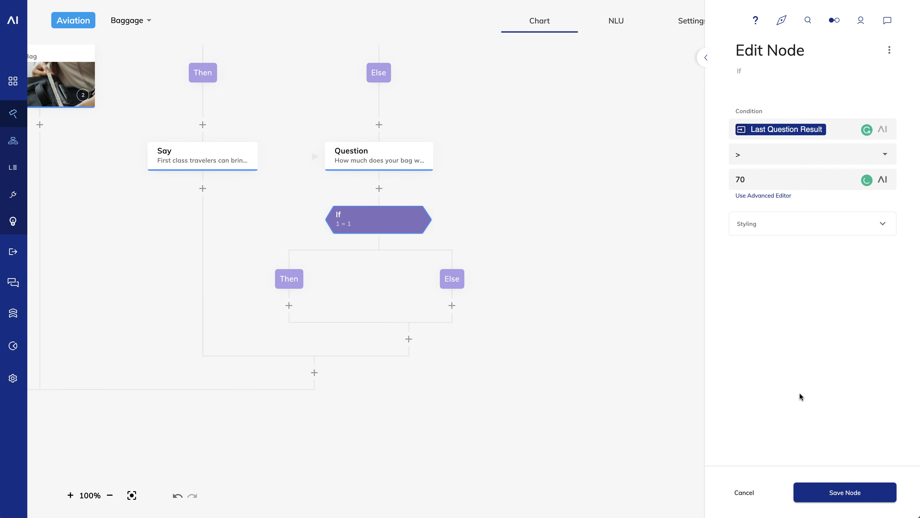
pyautogui.click(837, 493)
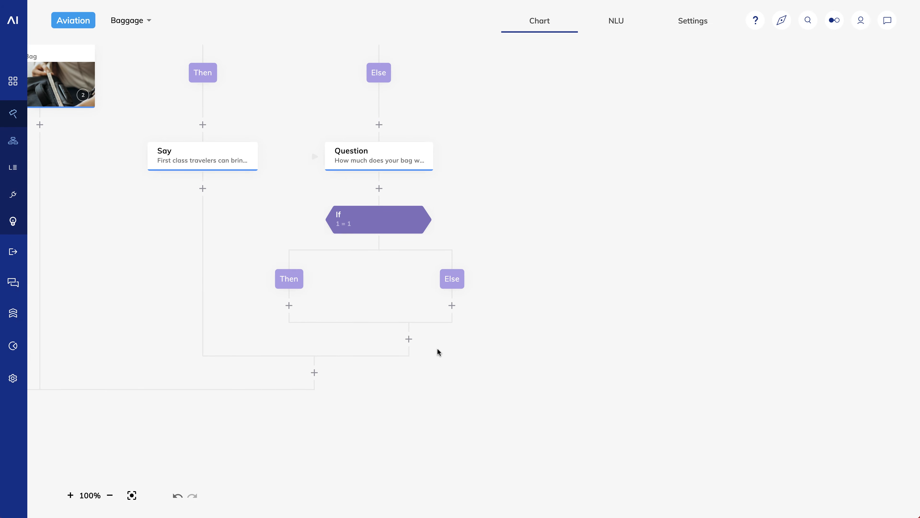
# Add a Say node under Then with "The airline does not accept bags over 70 pounds (32 kg). You will need to ship your bag by air freight."
pyautogui.click(288, 305)
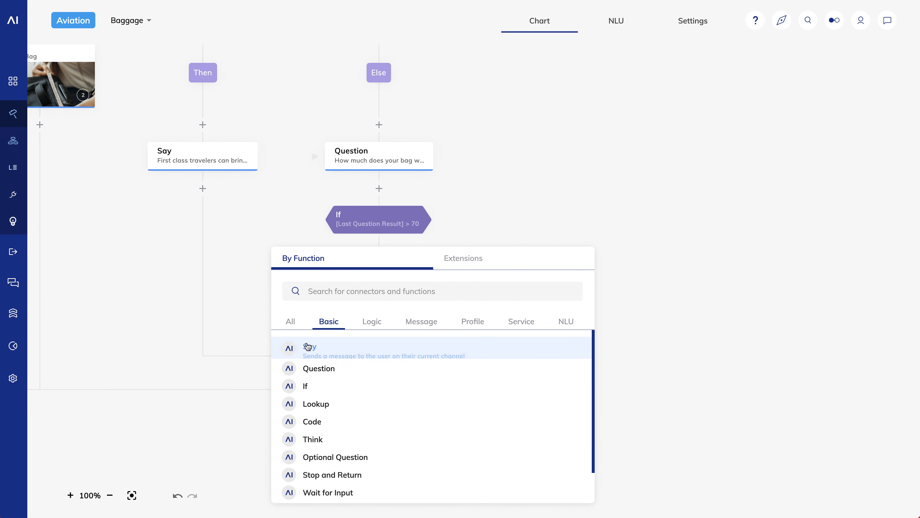
pyautogui.click(307, 346)
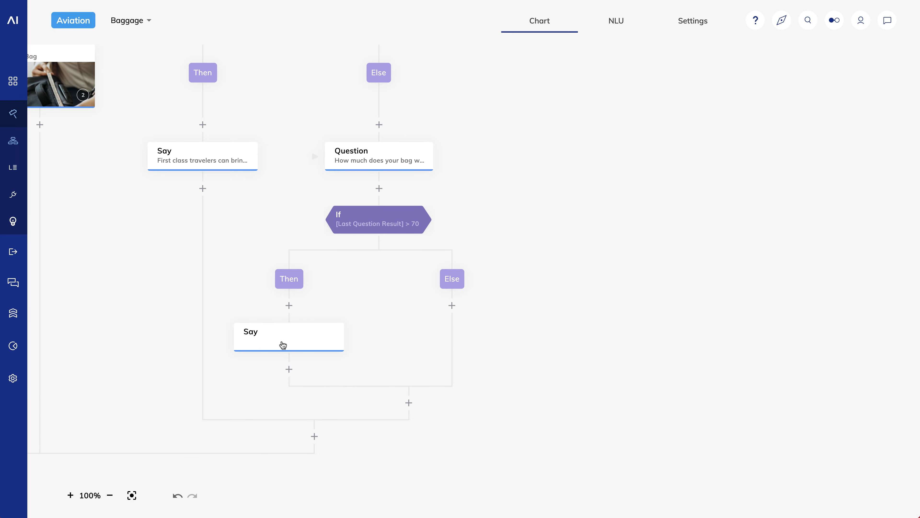
pyautogui.click(282, 345)
pyautogui.click(787, 207)
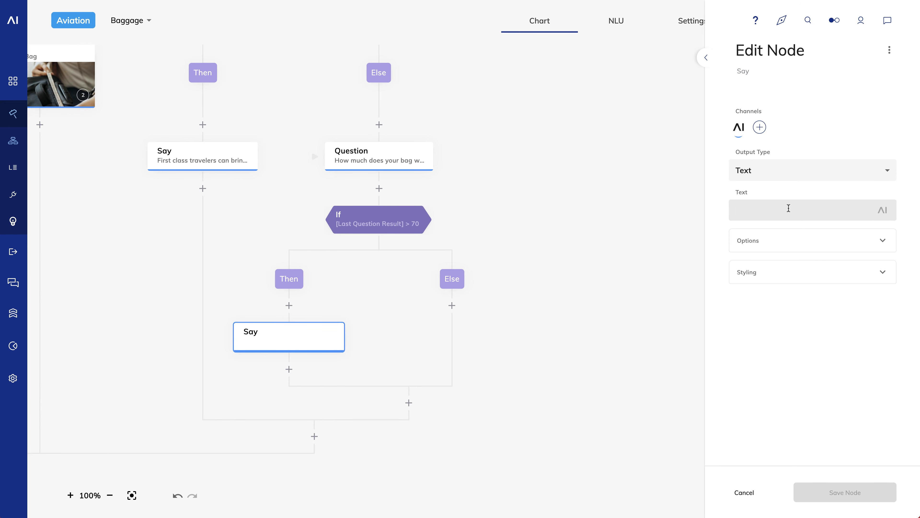
pyautogui.write('The airline does not accept bags over 70 pounds (32 kg). You will need to ship your bag by air freight.')
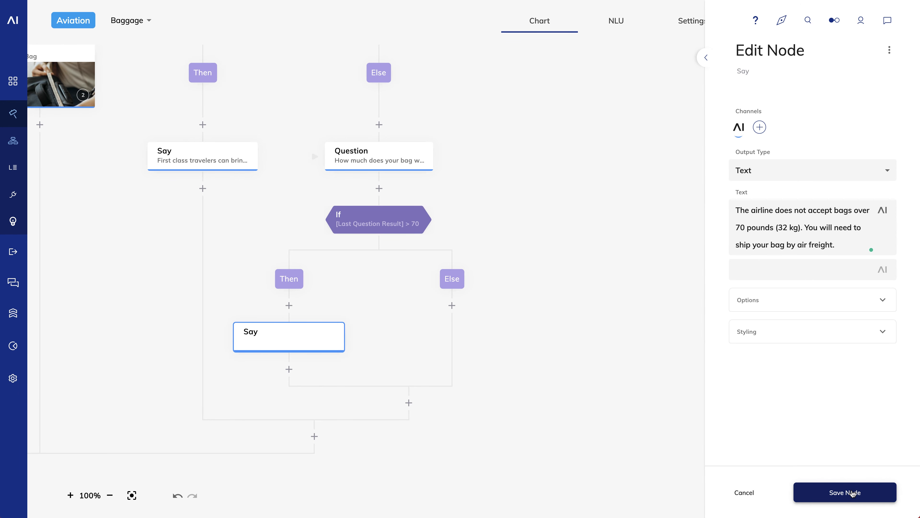
pyautogui.click(853, 493)
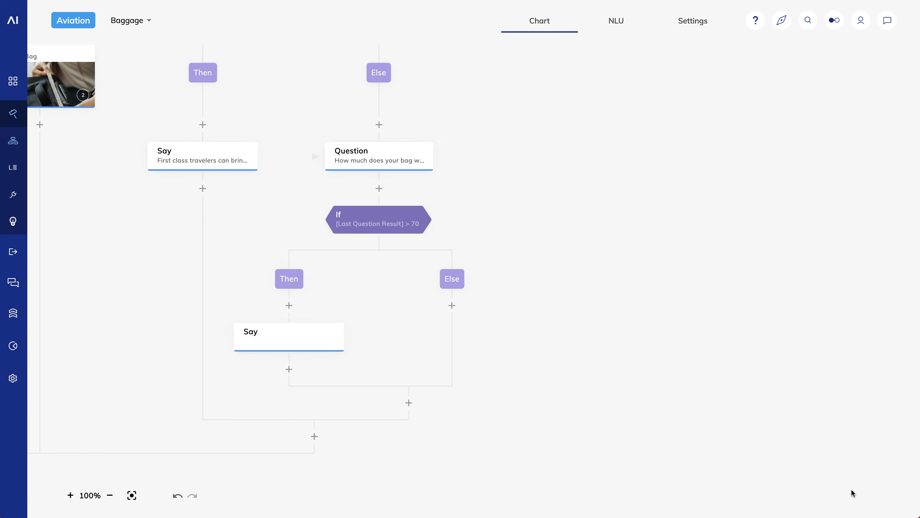
# Add a nested If node under Else of the 70-pound check and use Last Question Result as its first operand
pyautogui.click(451, 306)
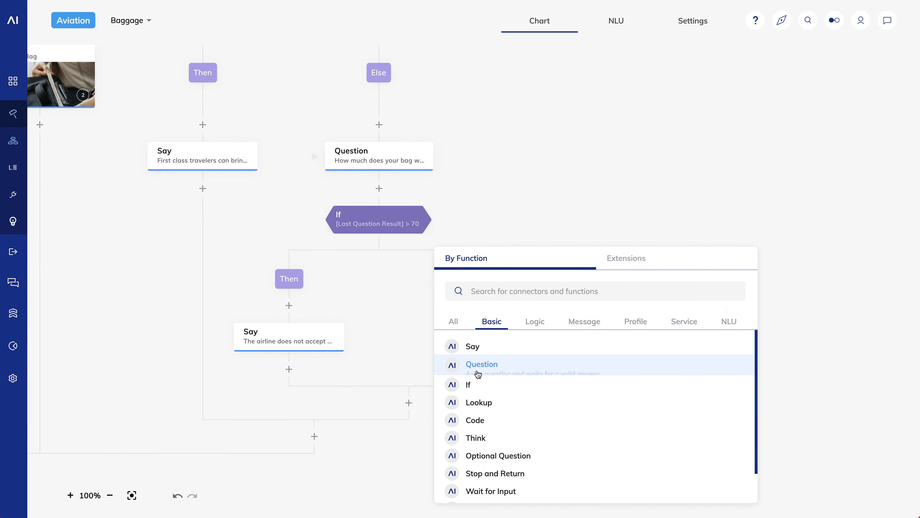
pyautogui.click(488, 390)
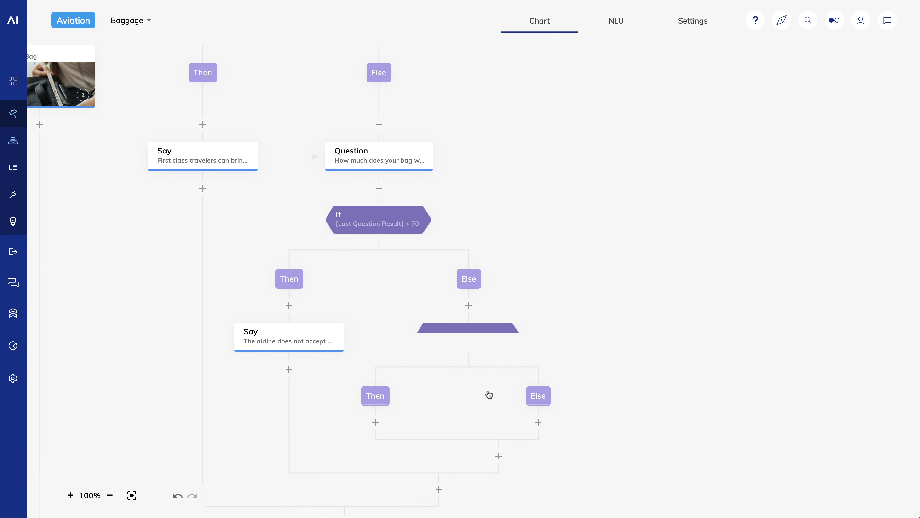
pyautogui.click(461, 339)
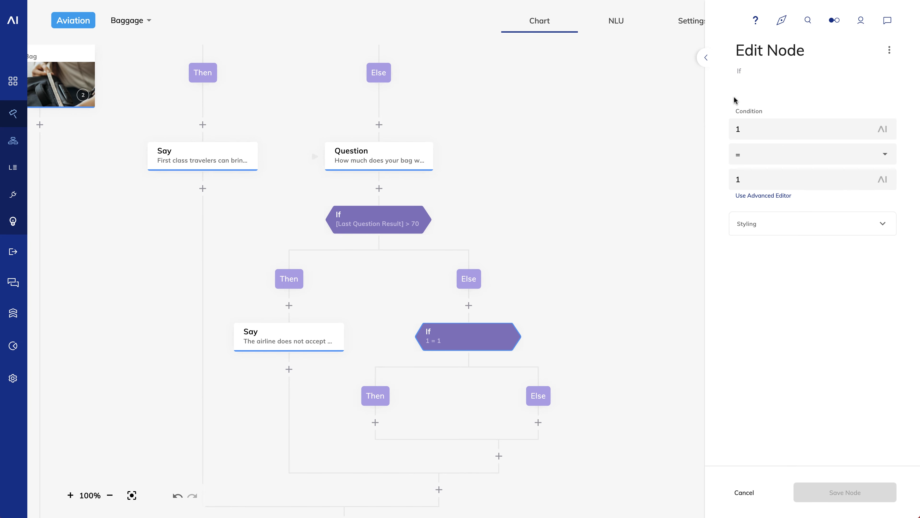
pyautogui.click(832, 132)
pyautogui.press('BackSpace')
pyautogui.click(883, 133)
pyautogui.write('las')
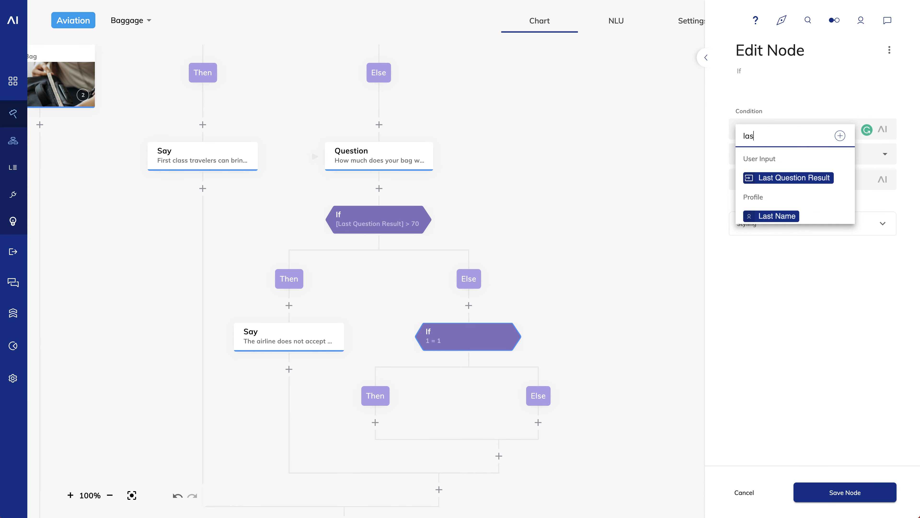
pyautogui.click(796, 177)
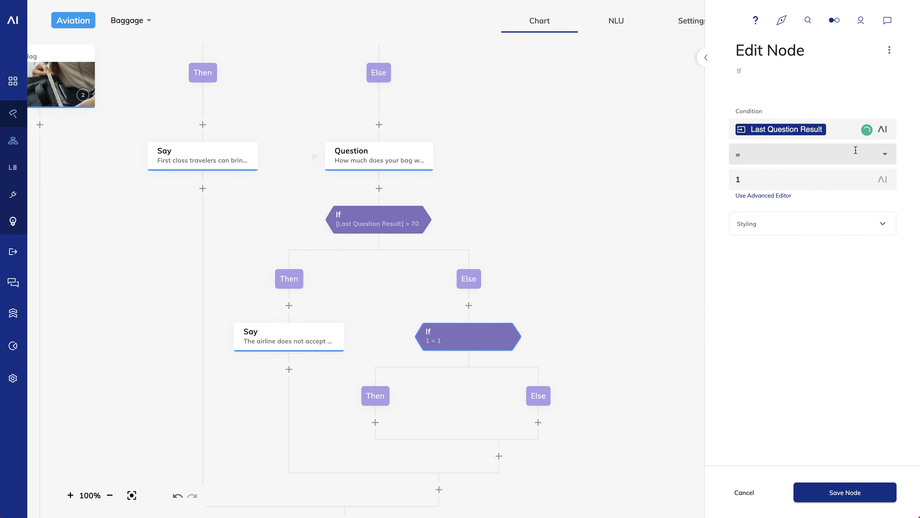
# Set the nested If node's comparison to >= 50 and save the node
pyautogui.click(885, 156)
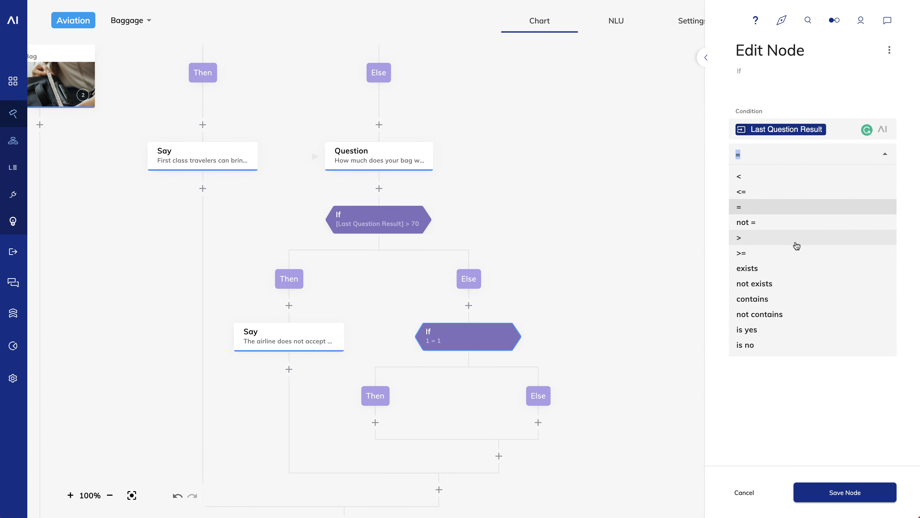
pyautogui.click(796, 253)
pyautogui.press('Tab')
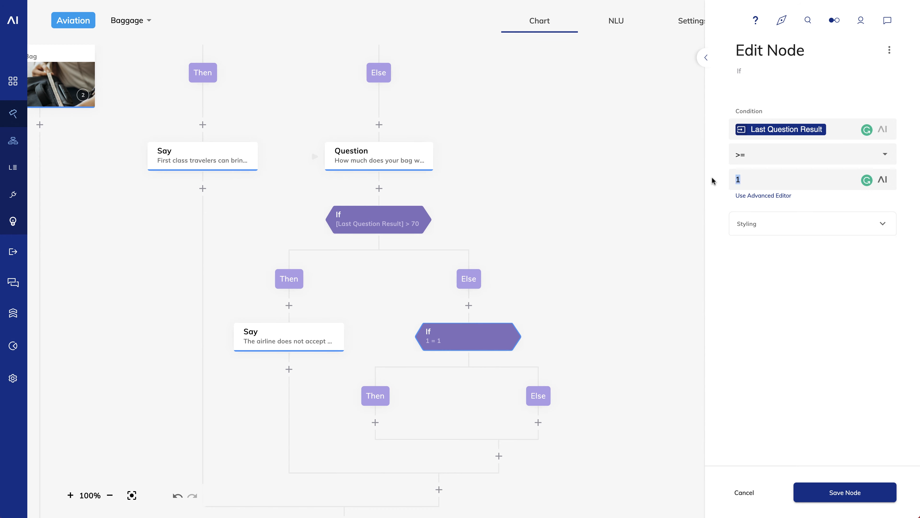
pyautogui.write('50')
pyautogui.click(846, 489)
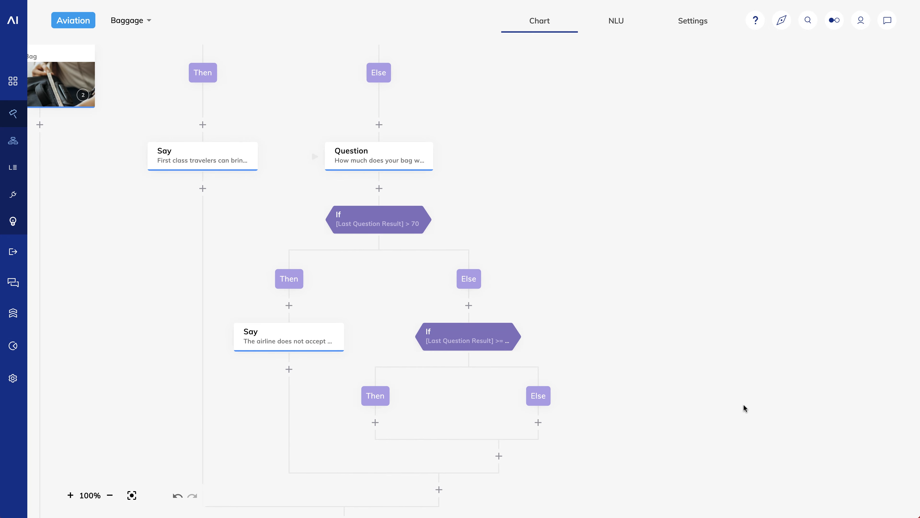
# Add an empty Say node under both Then and Else of the nested If node
pyautogui.scroll(-3, 732, 328)
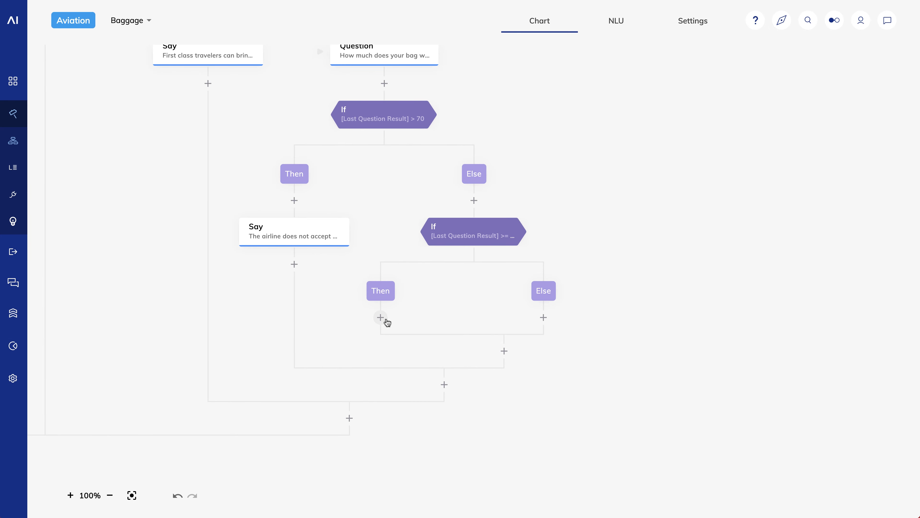
pyautogui.click(381, 319)
pyautogui.click(401, 346)
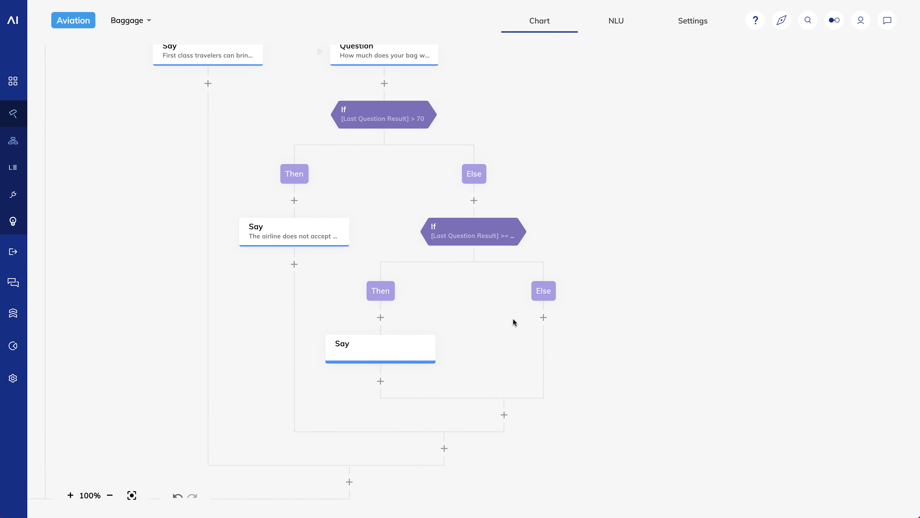
pyautogui.click(545, 321)
pyautogui.click(555, 348)
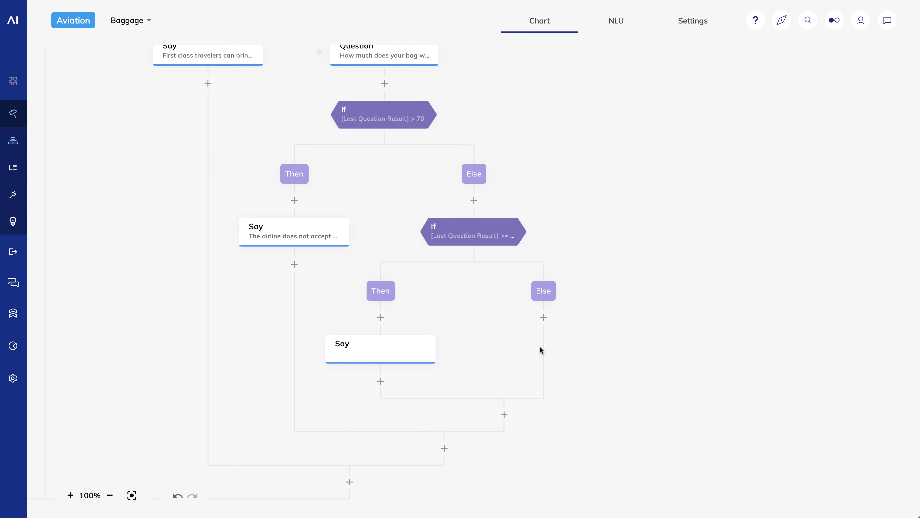
# Set the nested Then branch's Say text to "You can check your bag for a small fee of $50." and save it
pyautogui.click(383, 358)
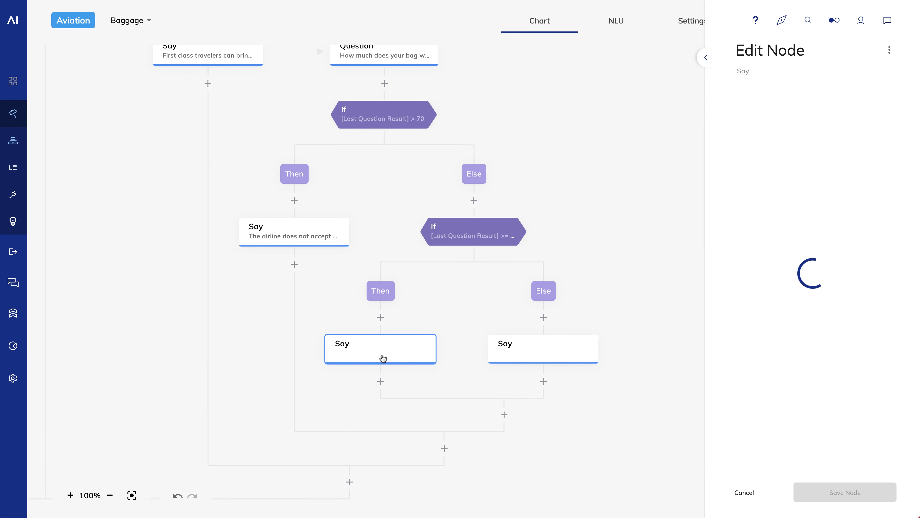
pyautogui.write('You can chec')
pyautogui.write('k your bag for a small fee of')
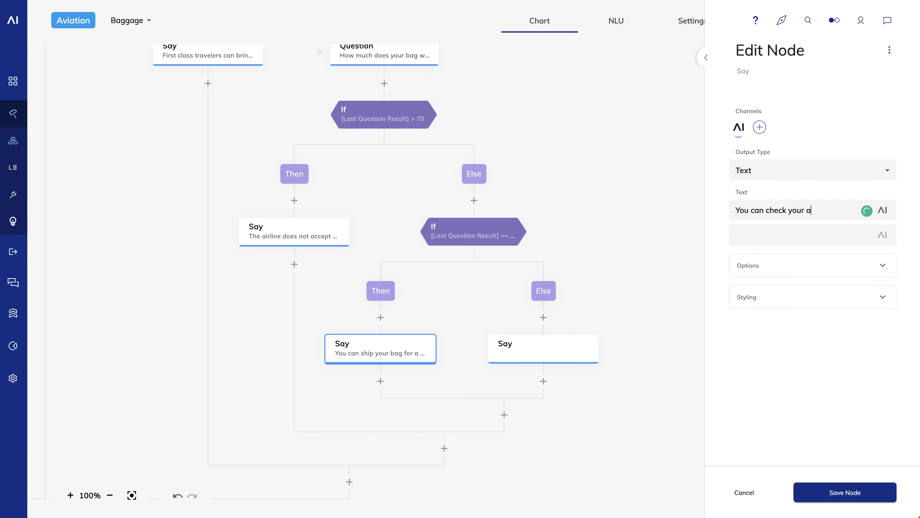
pyautogui.write(' $50.')
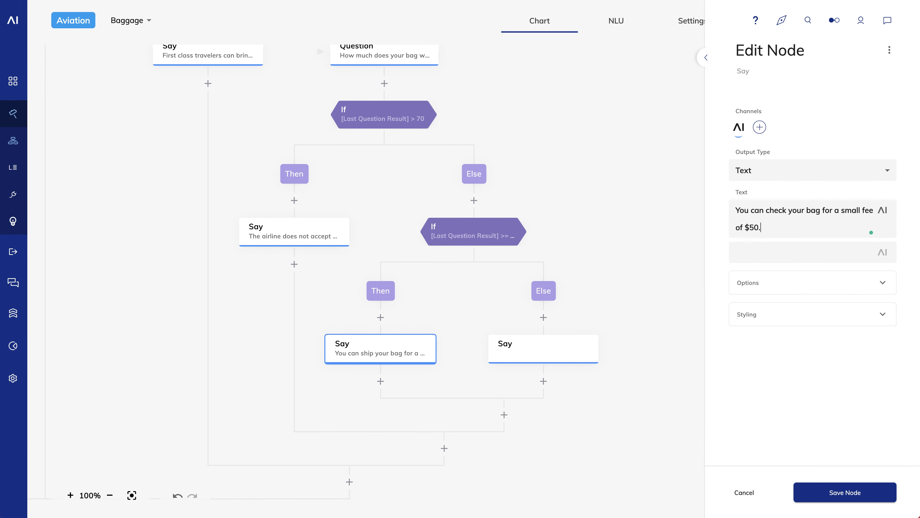
pyautogui.click(828, 492)
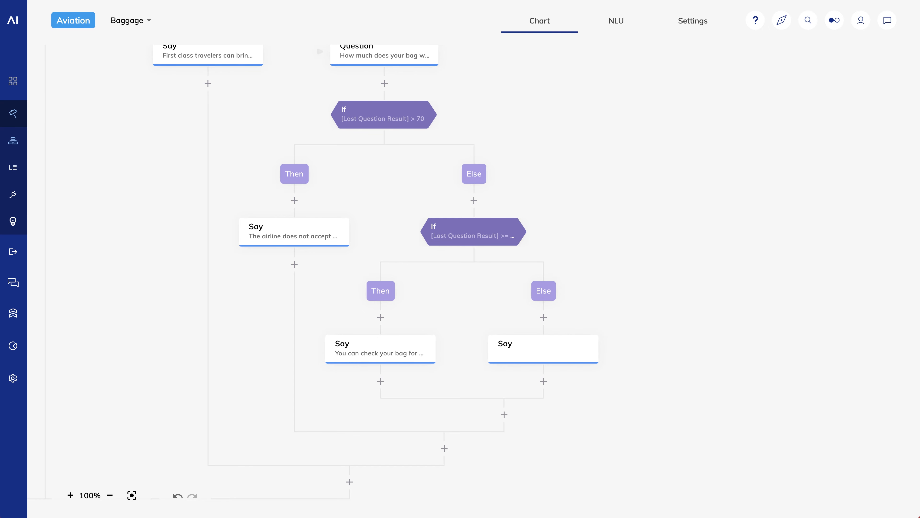
pyautogui.click(544, 348)
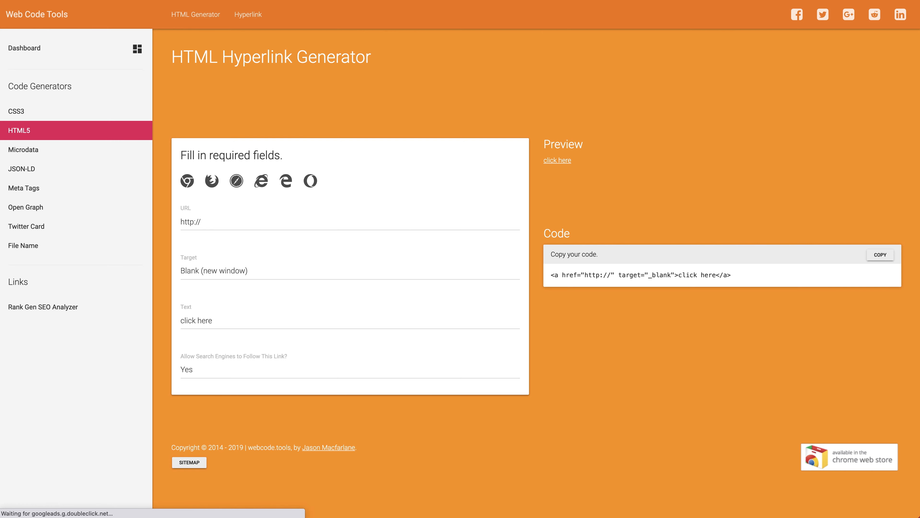
pyautogui.click(198, 223)
pyautogui.hotkey('ctrl', 'a')
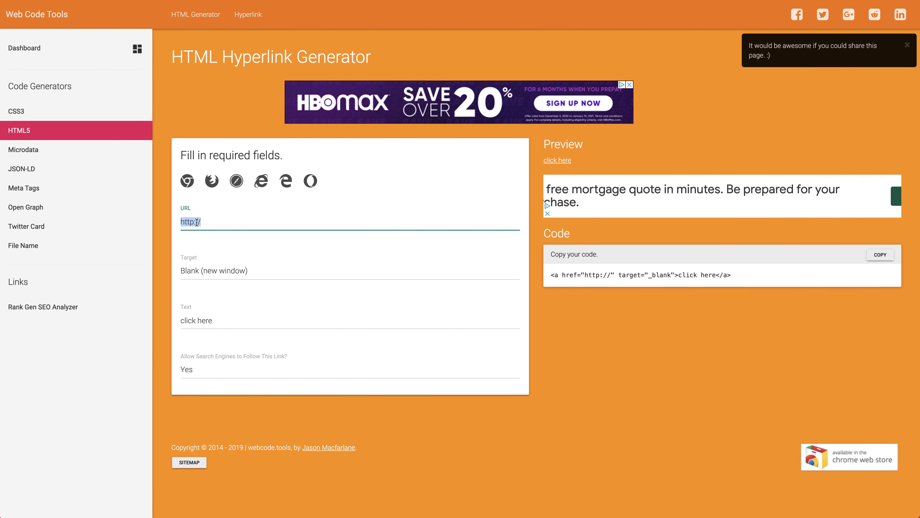
pyautogui.write('https://www.united.com/en/us/baggage-calculator/any-flights')
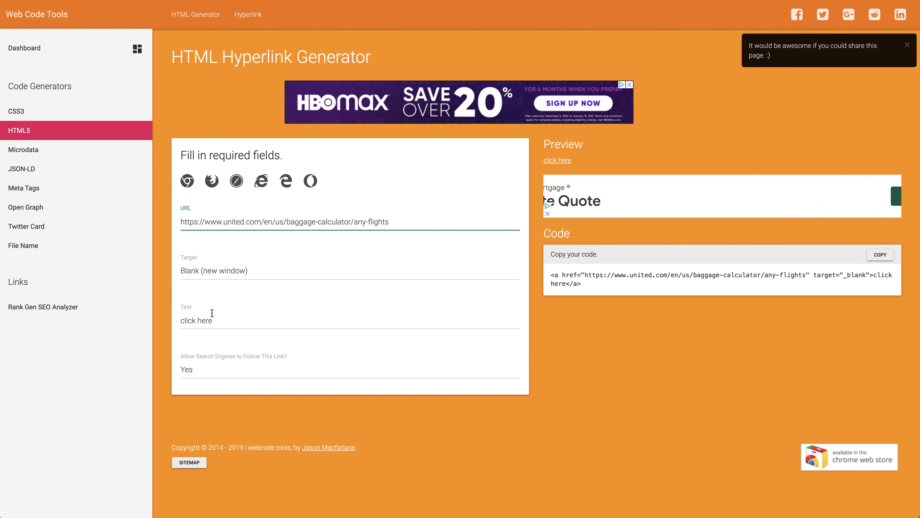
# Set the hyperlink's display text to "Baggage Calculator" and copy the generated HTML code
pyautogui.moveTo(227, 318); pyautogui.dragTo(177, 321)
pyautogui.write('Baggage Calculator')
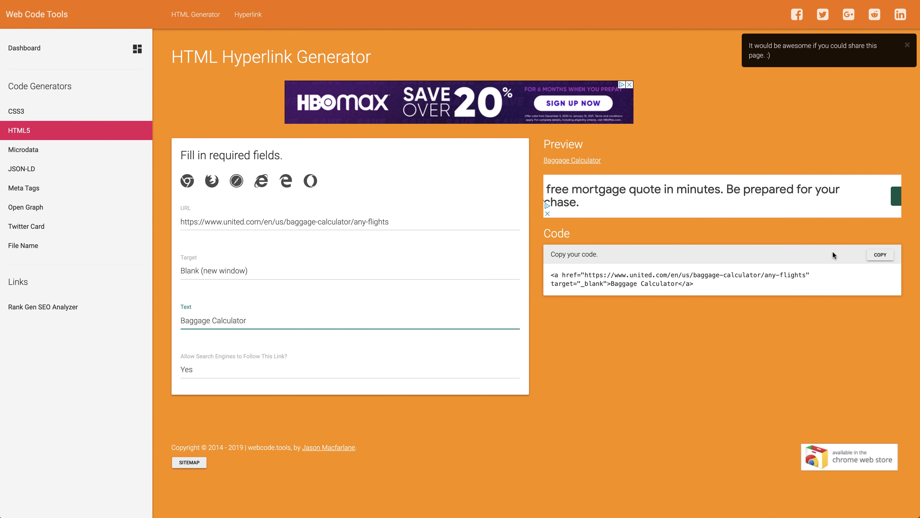
pyautogui.click(878, 256)
pyautogui.hotkey('ctrl', 'c')
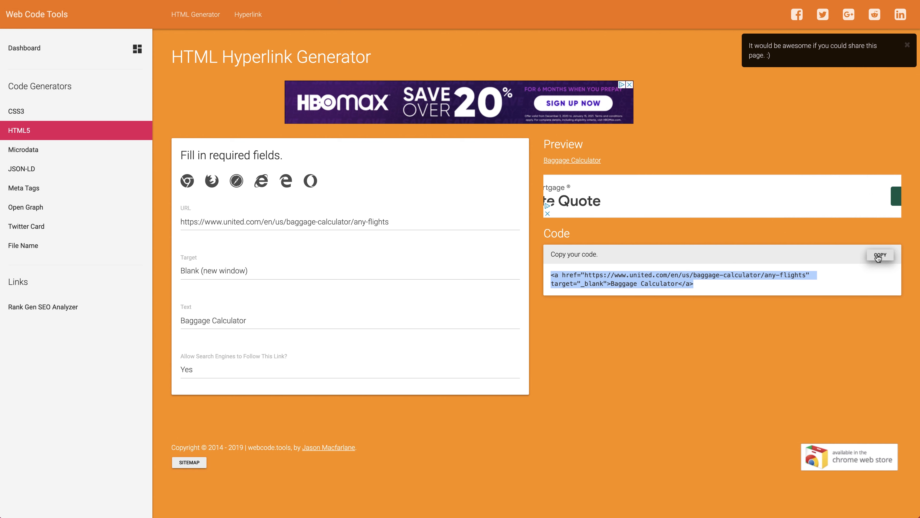
# Back in the Baggage flow, set the nested Else Say text to "To calculate your baggage cost use our" plus the copied link code, and save it
pyautogui.hotkey('ctrl', 'Tab')
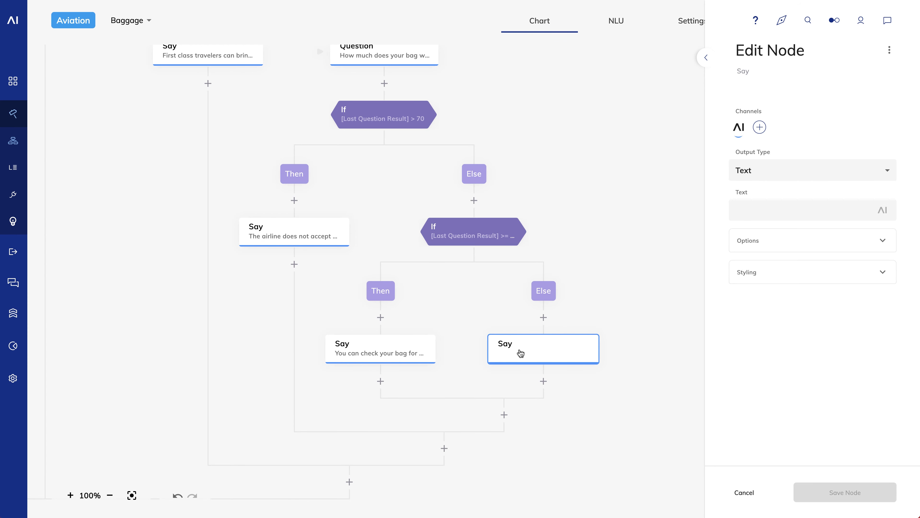
pyautogui.click(745, 212)
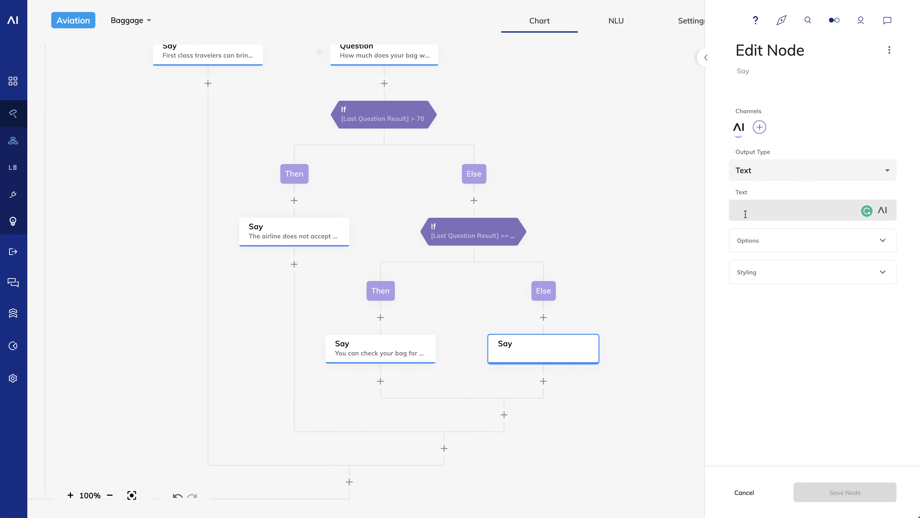
pyautogui.write('To calculat')
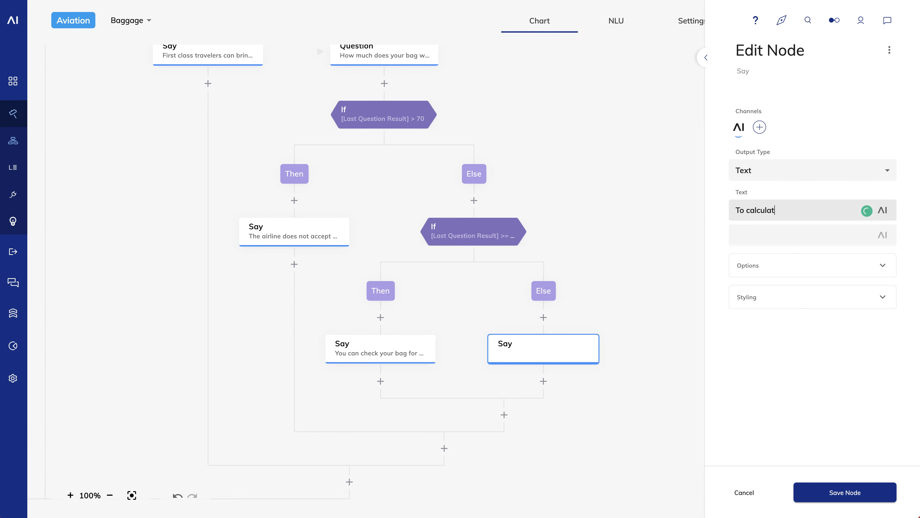
pyautogui.write('e your baggage cost use our')
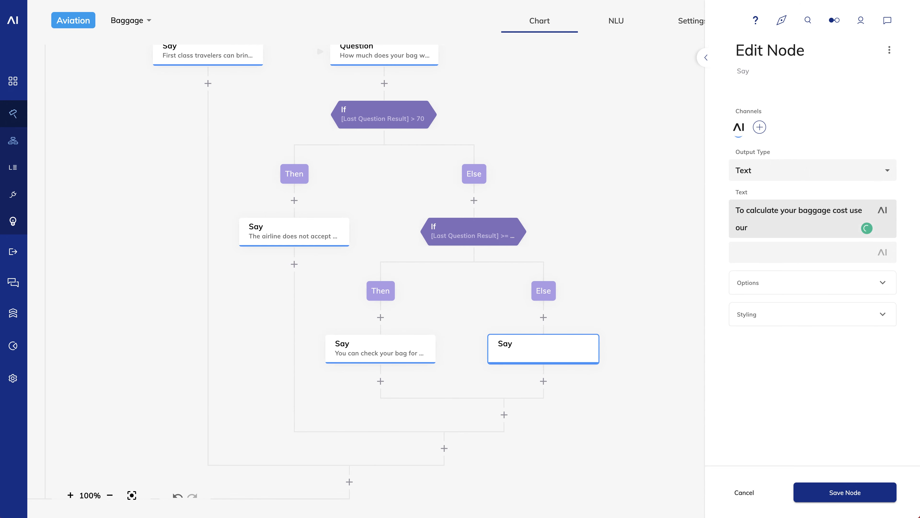
pyautogui.hotkey('ctrl', 'v')
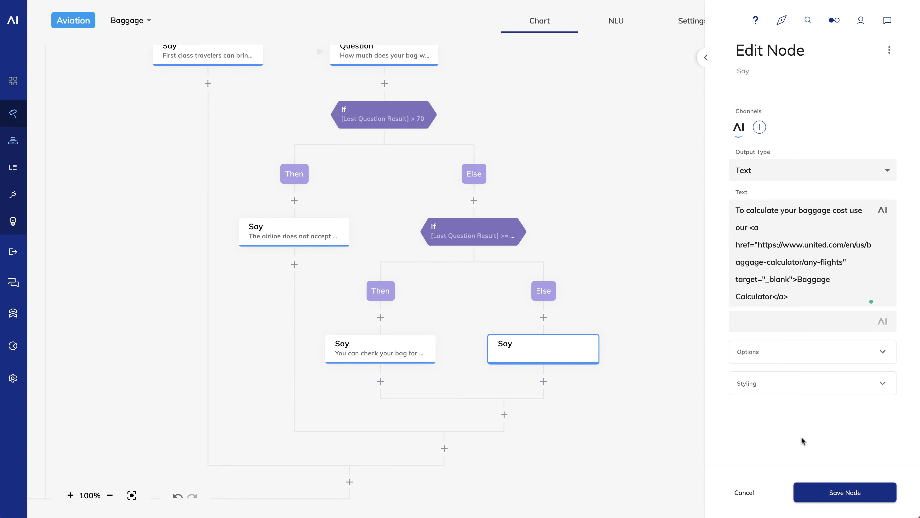
pyautogui.click(822, 494)
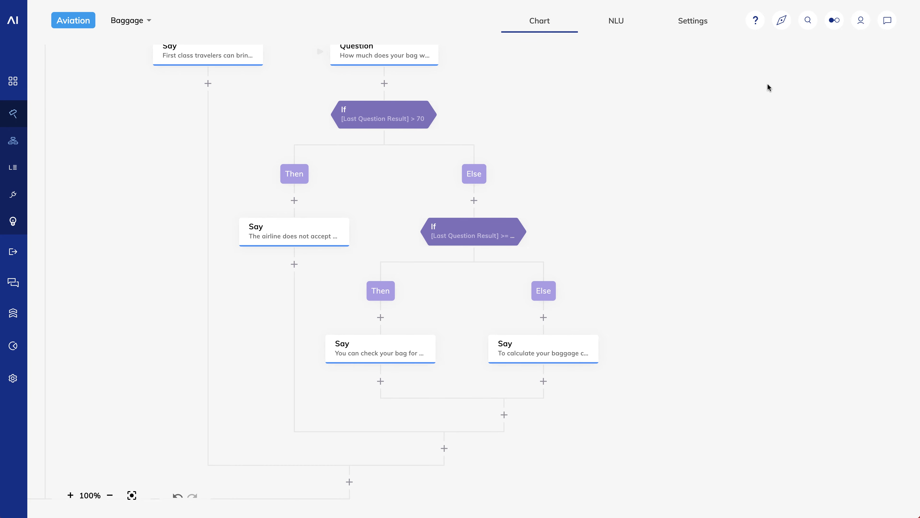
# Start a chat test with "cost to check a bag" and answer "no" to the first class question
pyautogui.click(891, 19)
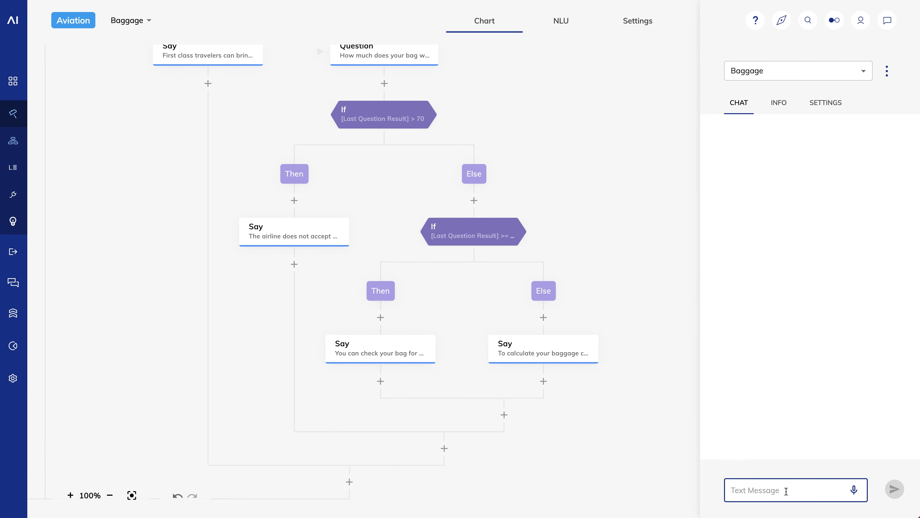
pyautogui.write('cost to check a bag')
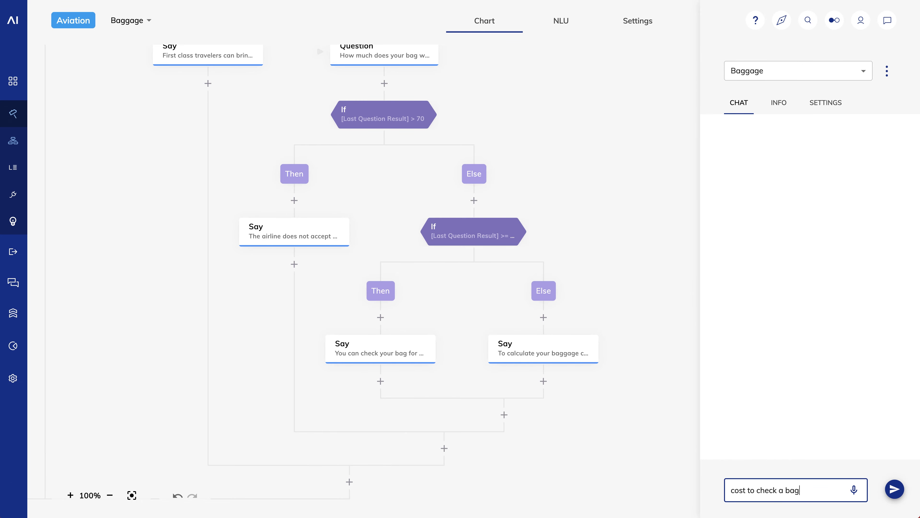
pyautogui.press('Return')
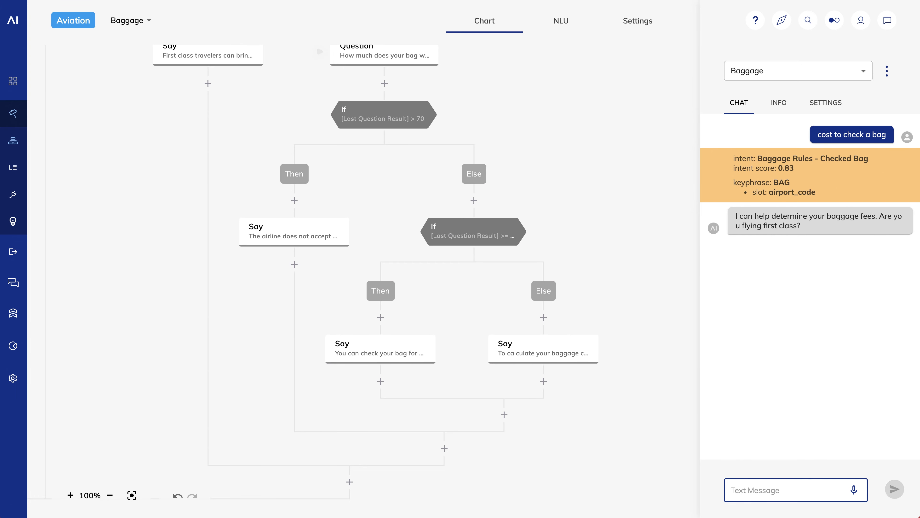
pyautogui.write('no')
pyautogui.press('Return')
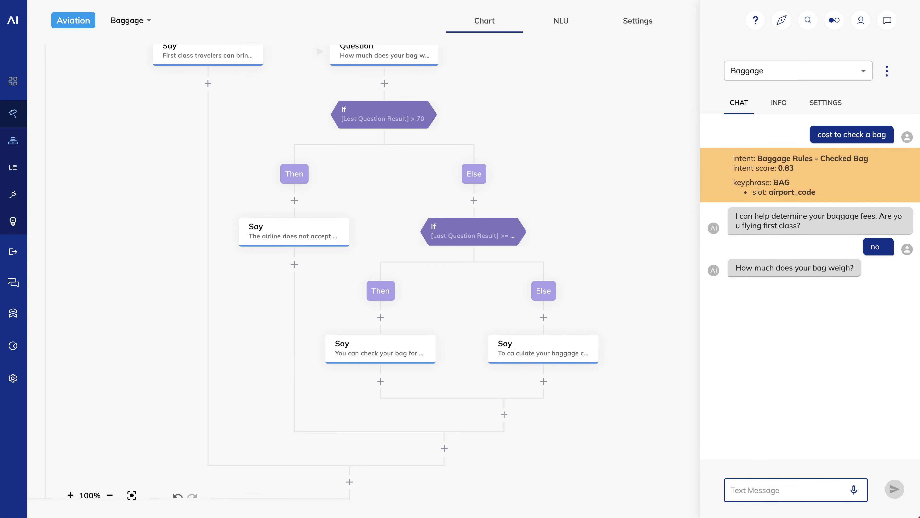
# Answer the bag weight question in the chat with "10 pounds", "20 pounds" and finally "10 kg"
pyautogui.write('10 pounds')
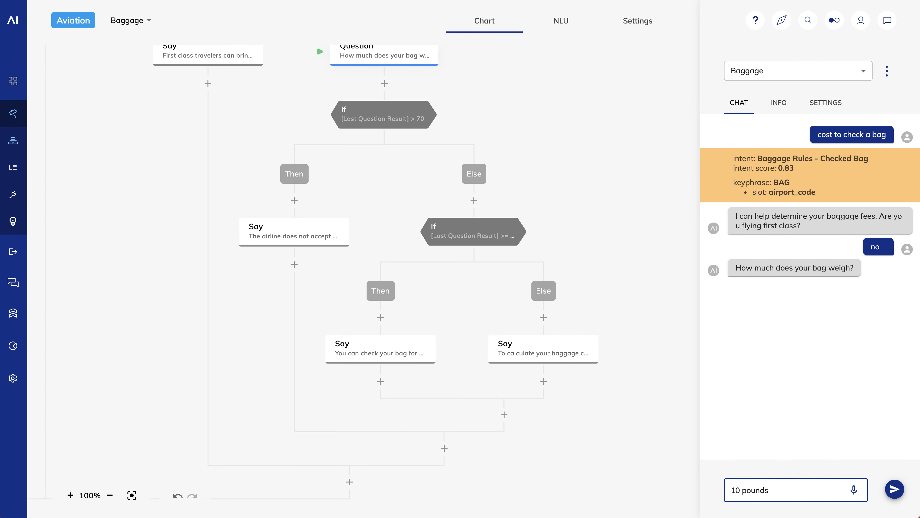
pyautogui.press('Return')
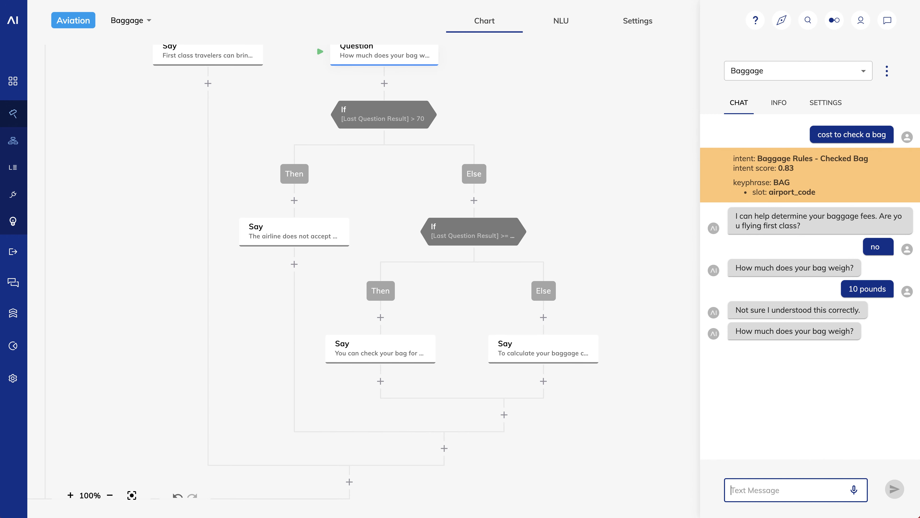
pyautogui.write('20 pounds')
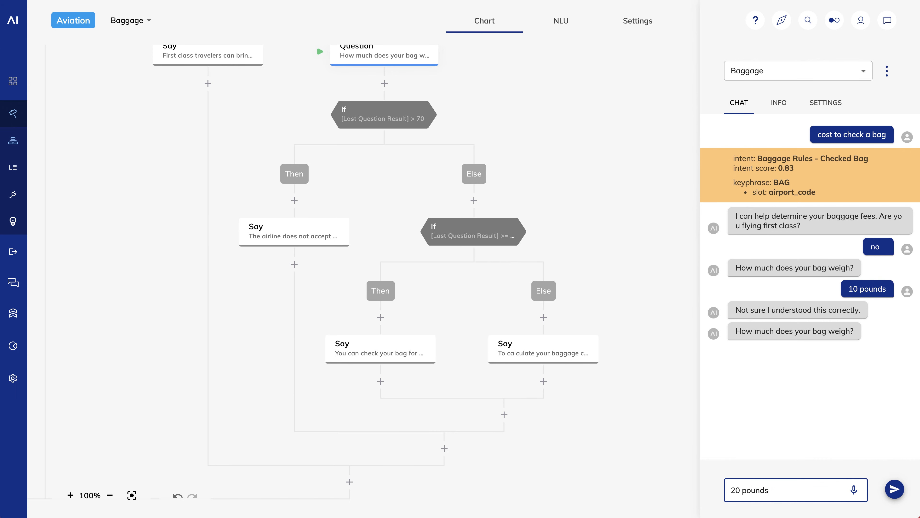
pyautogui.press('Return')
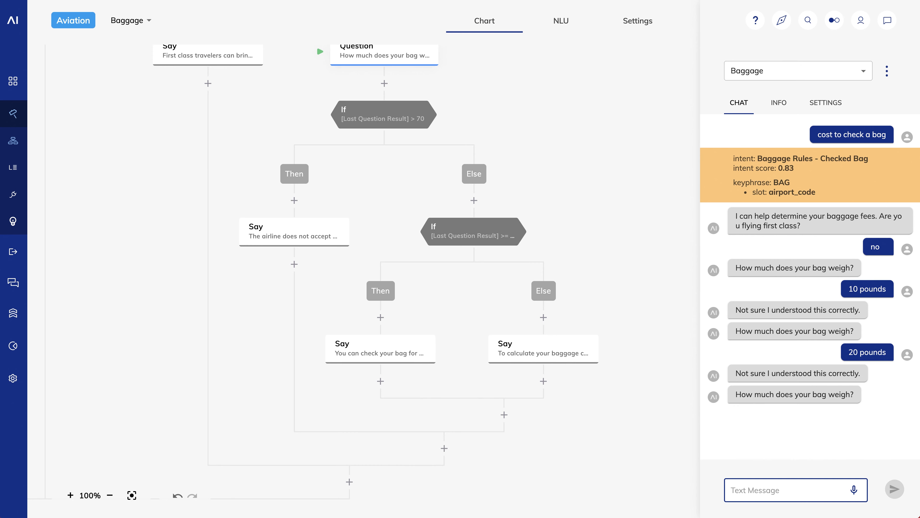
pyautogui.write('10 kg')
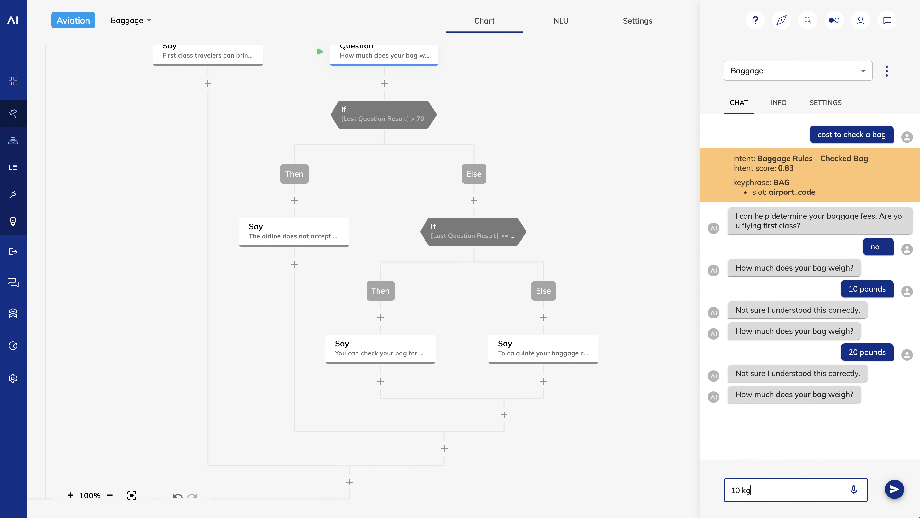
pyautogui.press('Return')
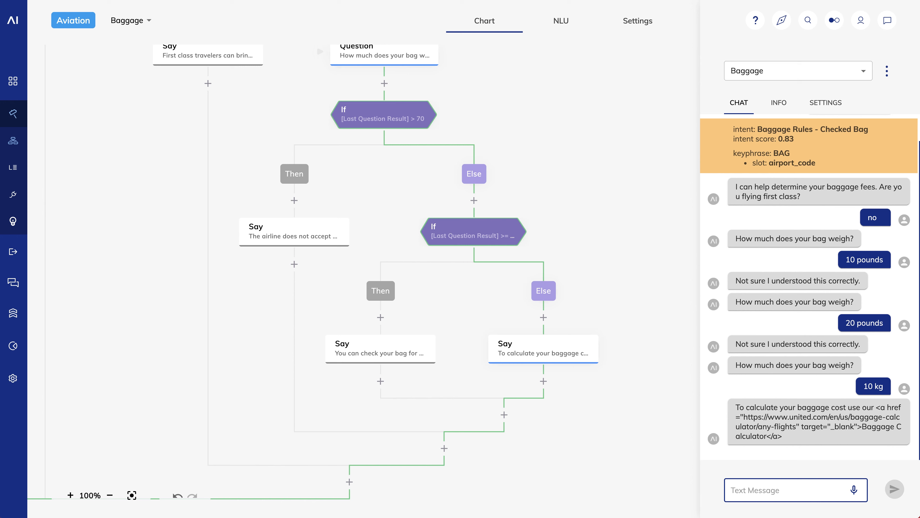
# Review the system slot options in the Agent Settings and return to the Baggage flow chart
pyautogui.click(37, 379)
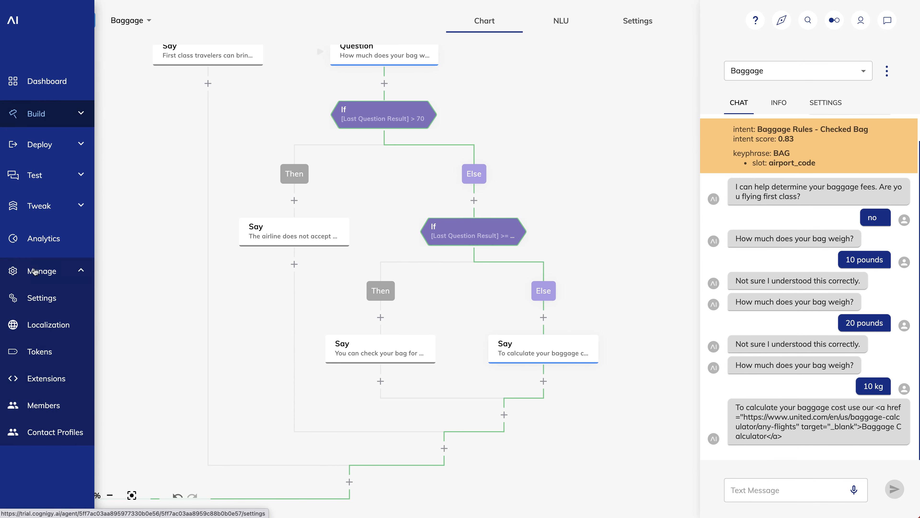
pyautogui.click(42, 298)
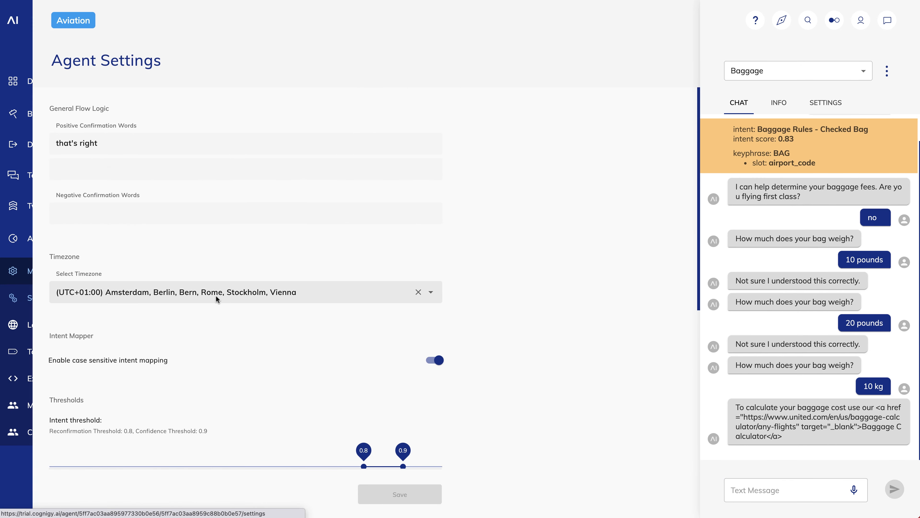
pyautogui.scroll(-10, 230, 341)
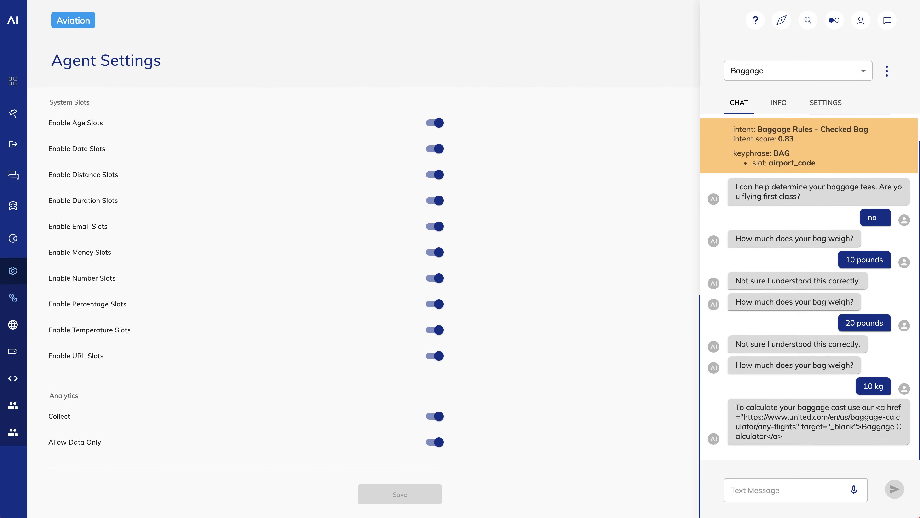
pyautogui.hotkey('alt', 'Left')
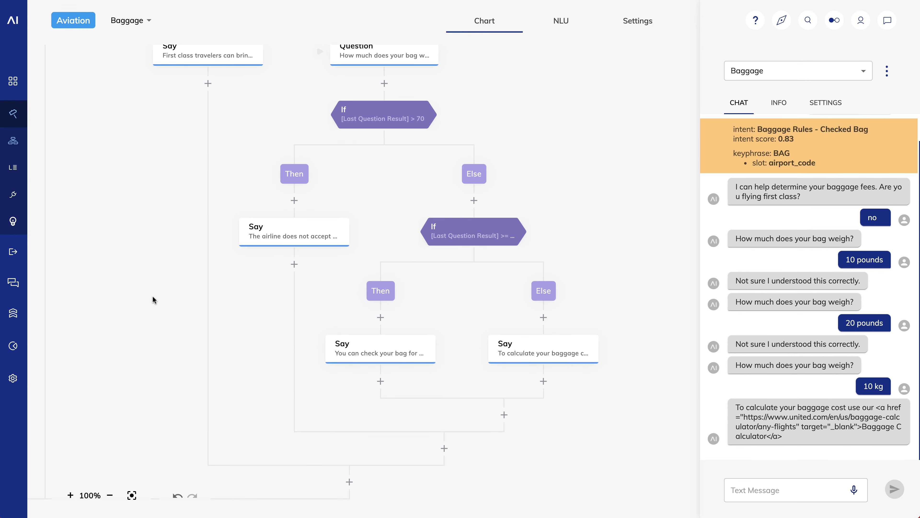
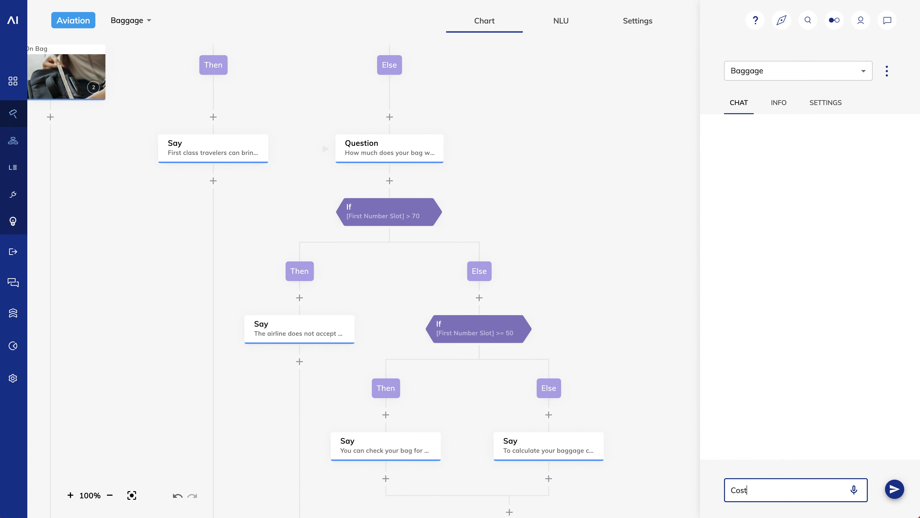
# Retest the flow in chat with "Cost to check a bag", answering "no" to first class and "20 pounds" for the weight
pyautogui.write('ag')
pyautogui.press('Return')
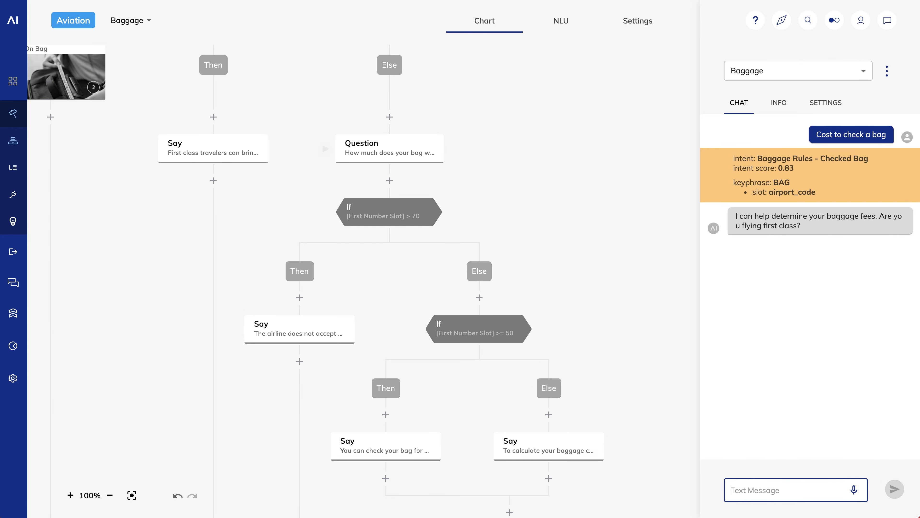
pyautogui.write('no')
pyautogui.press('Return')
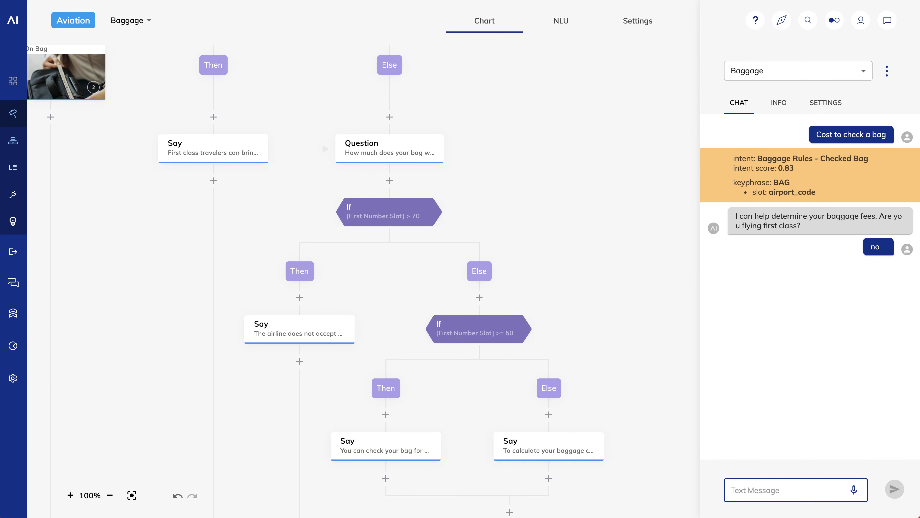
pyautogui.write('20 pounds')
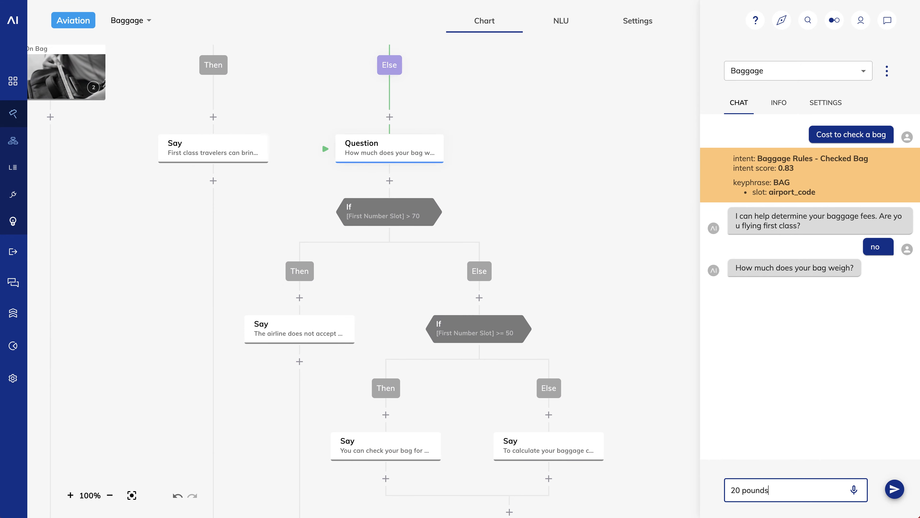
pyautogui.press('Return')
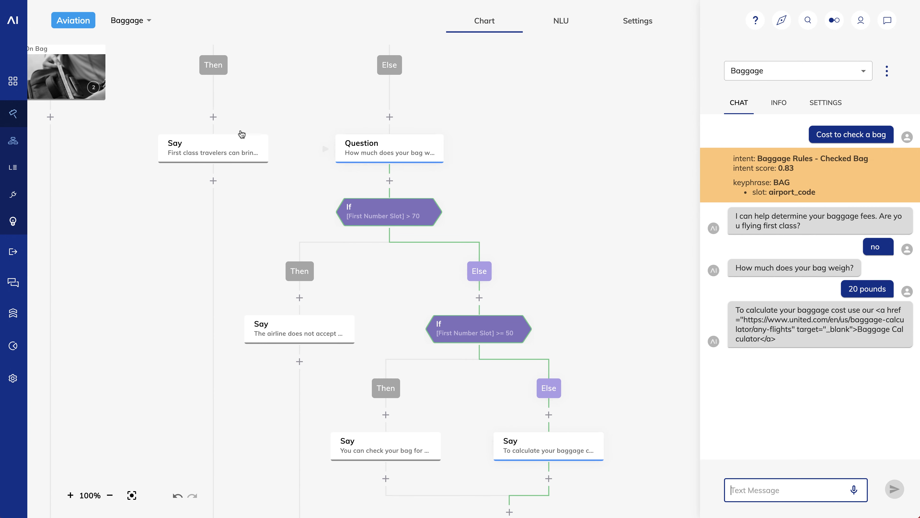
# Insert an If node directly after the bag weight question with the condition First Number Slot exists
pyautogui.click(389, 181)
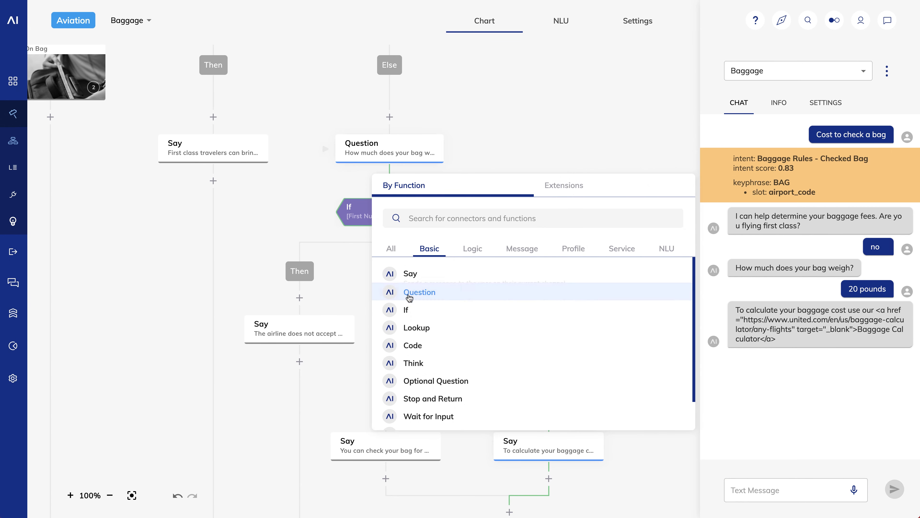
pyautogui.click(416, 308)
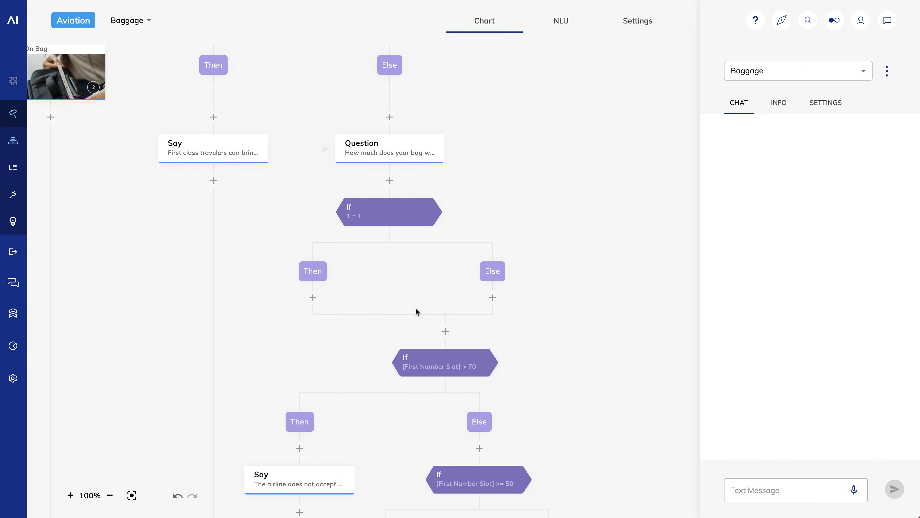
pyautogui.click(392, 212)
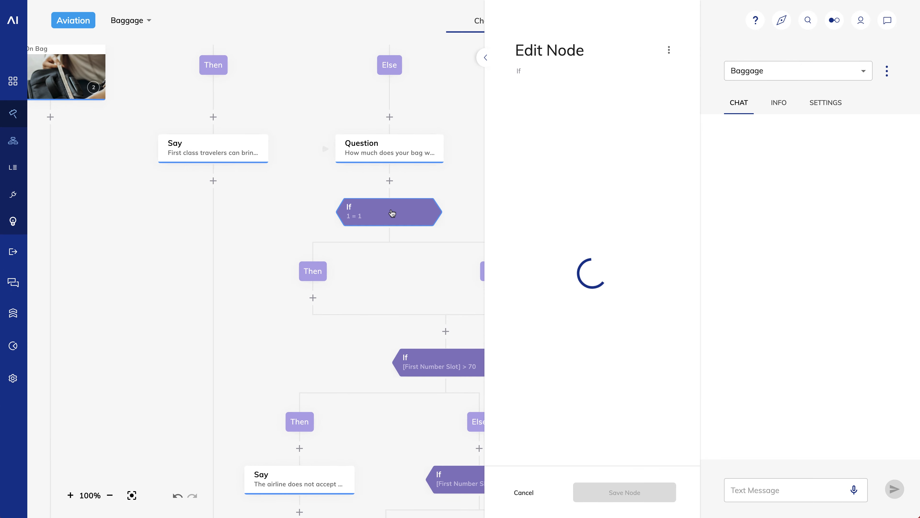
pyautogui.click(549, 127)
pyautogui.press('BackSpace')
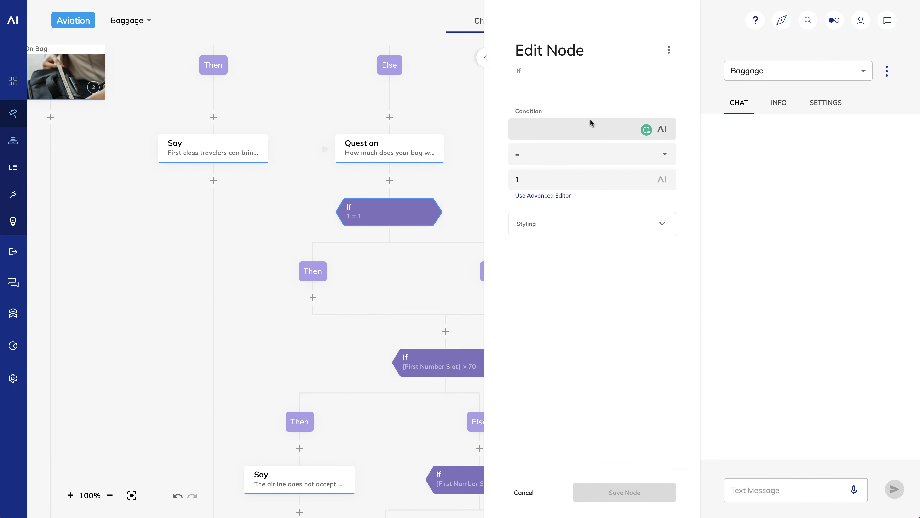
pyautogui.click(668, 134)
pyautogui.write('fir')
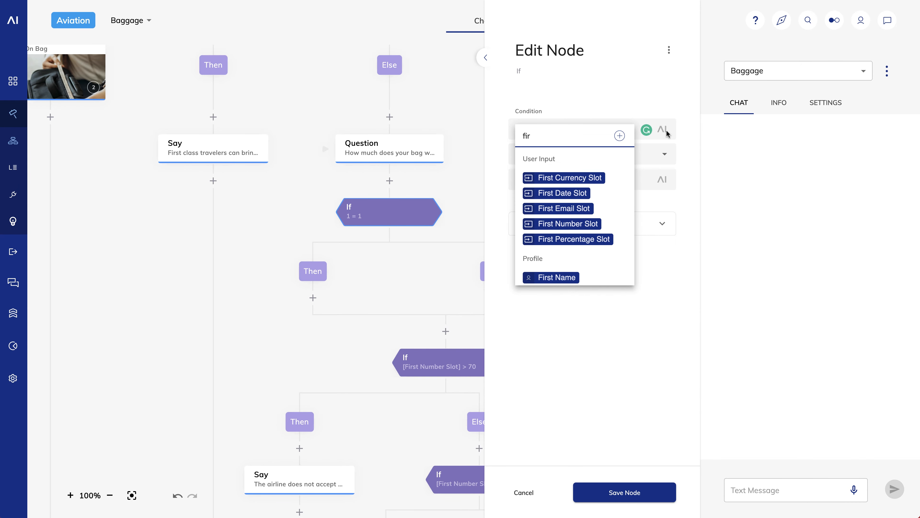
pyautogui.click(568, 224)
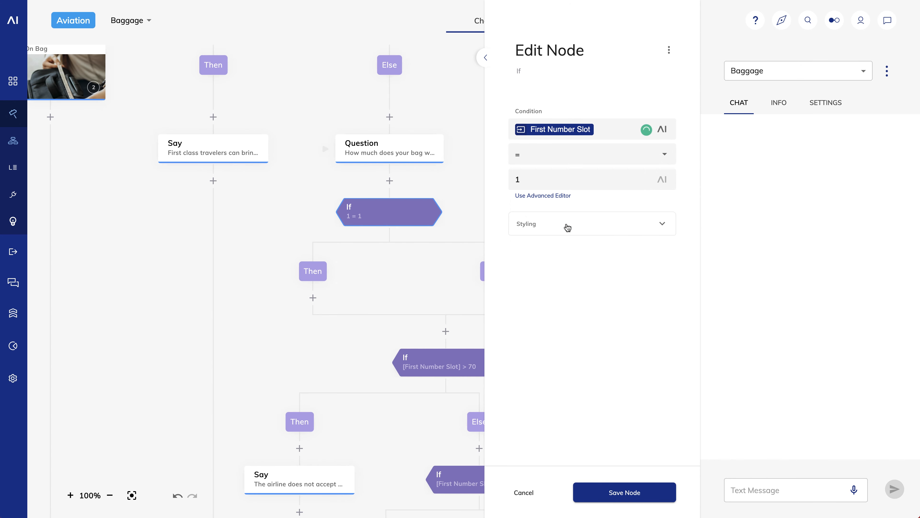
pyautogui.click(665, 154)
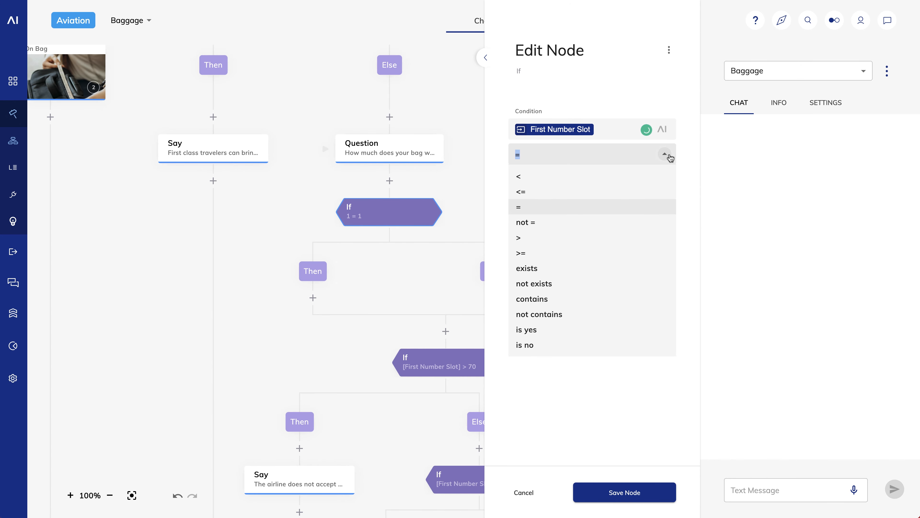
pyautogui.click(564, 274)
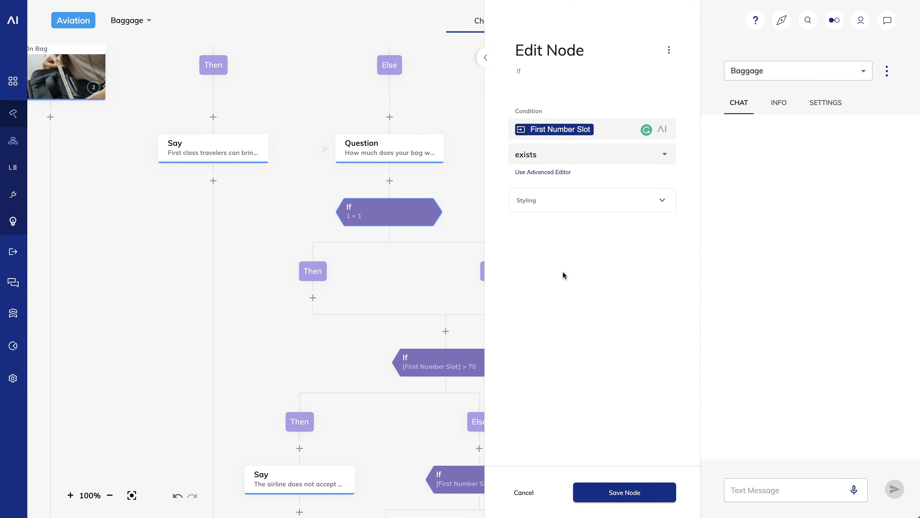
pyautogui.click(601, 487)
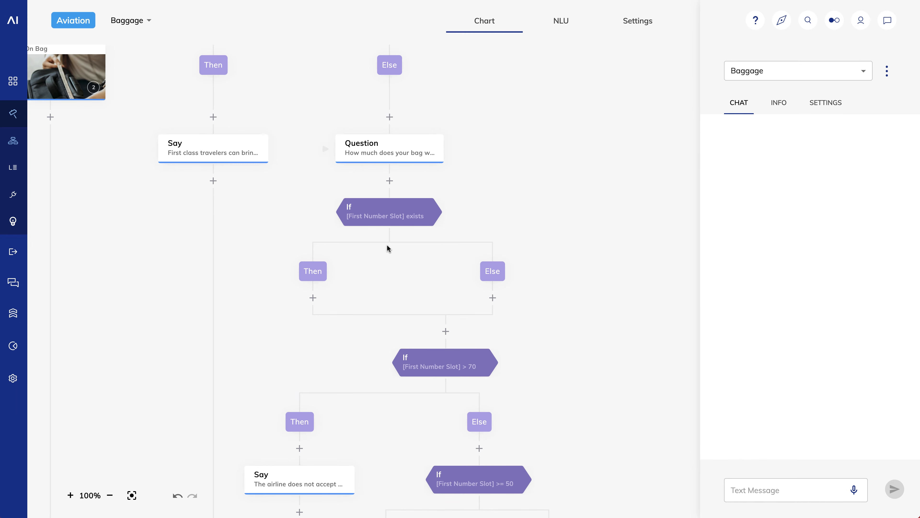
pyautogui.click(493, 297)
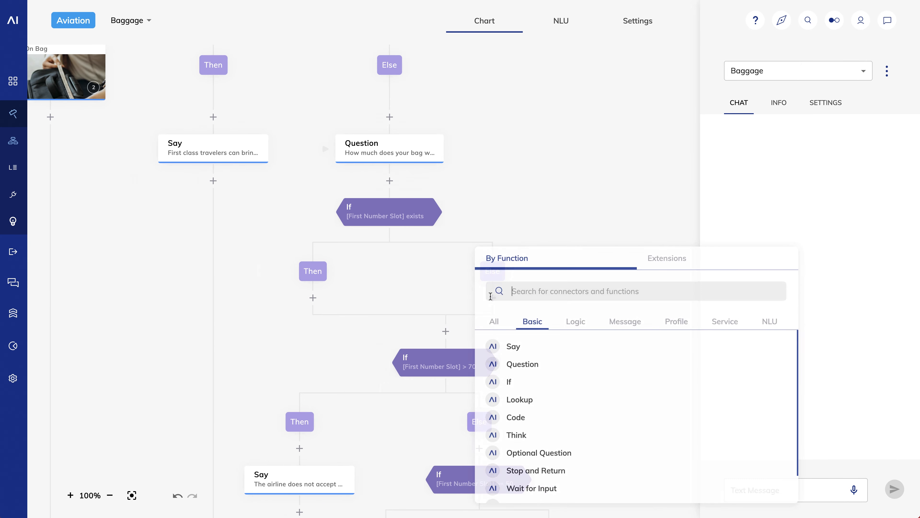
pyautogui.click(527, 349)
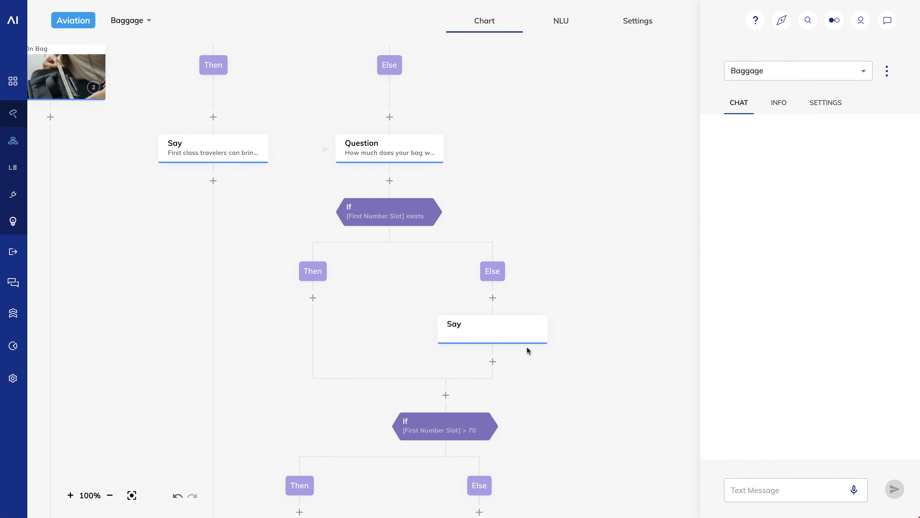
pyautogui.click(494, 333)
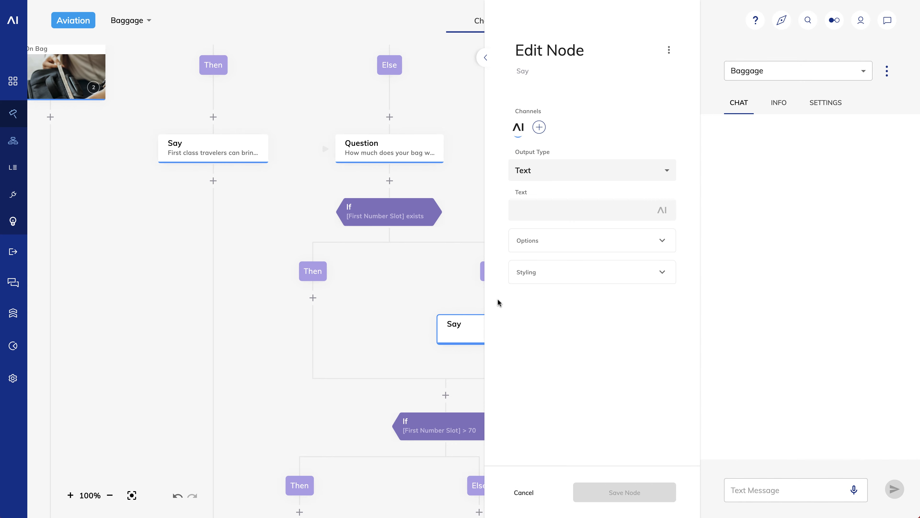
pyautogui.click(530, 210)
pyautogui.write('To under')
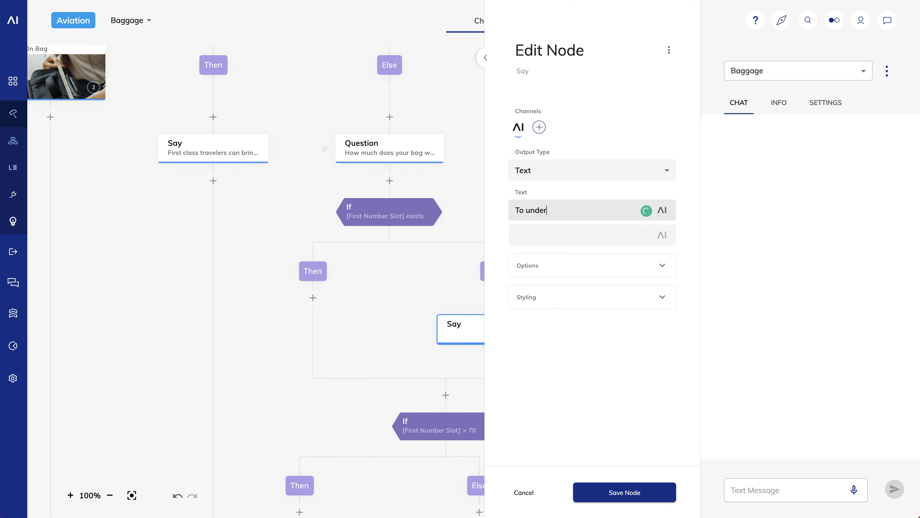
pyautogui.write('stand your baggage fees, u')
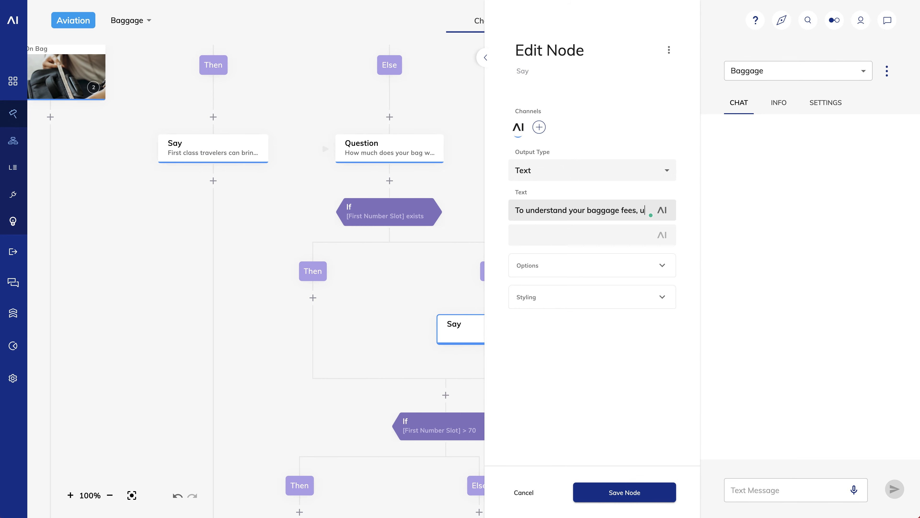
pyautogui.write('se our')
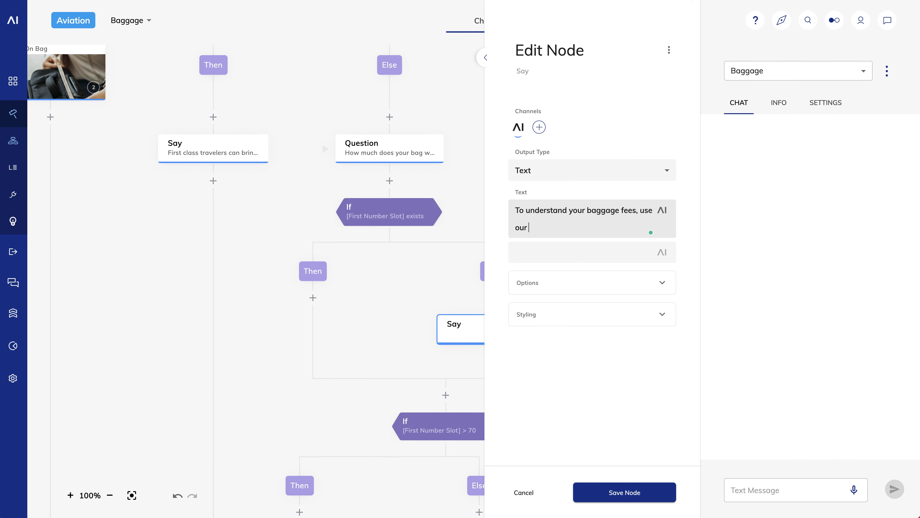
pyautogui.write('<a href="https://www.united.com/en/us/baggage-calculator/any-flights" target="_blank">Baggage Calculator</a>')
pyautogui.write('.')
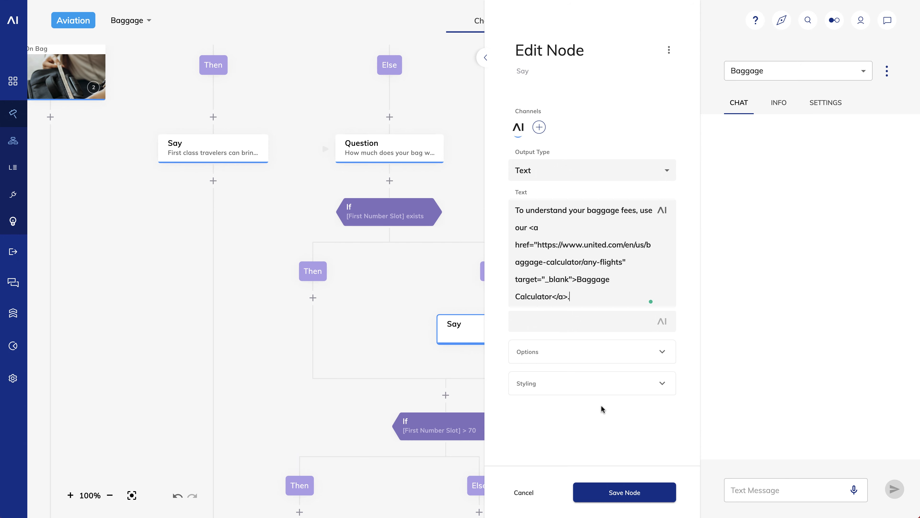
pyautogui.click(624, 493)
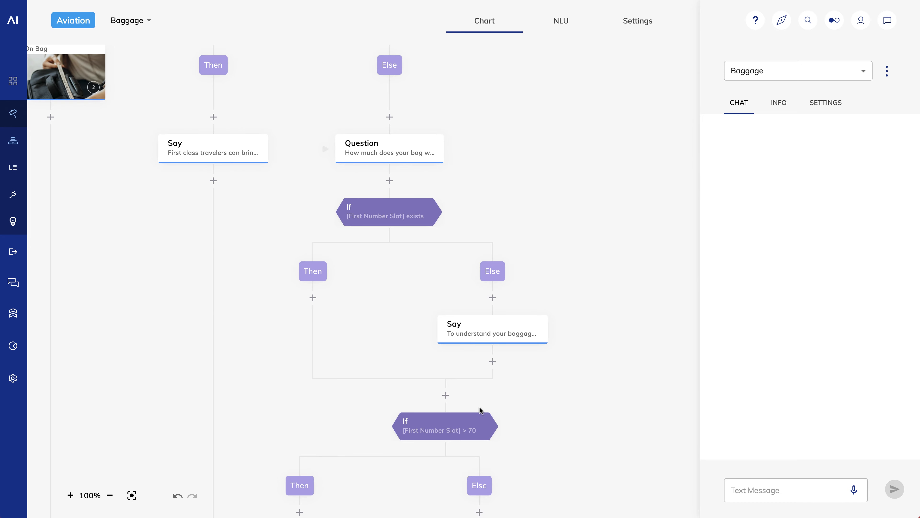
# Move the "First Number Slot > 70" condition with its branches into the Then branch of the exists condition
pyautogui.moveTo(430, 424); pyautogui.dragTo(314, 302)
pyautogui.moveTo(314, 302); pyautogui.dragTo(297, 255)
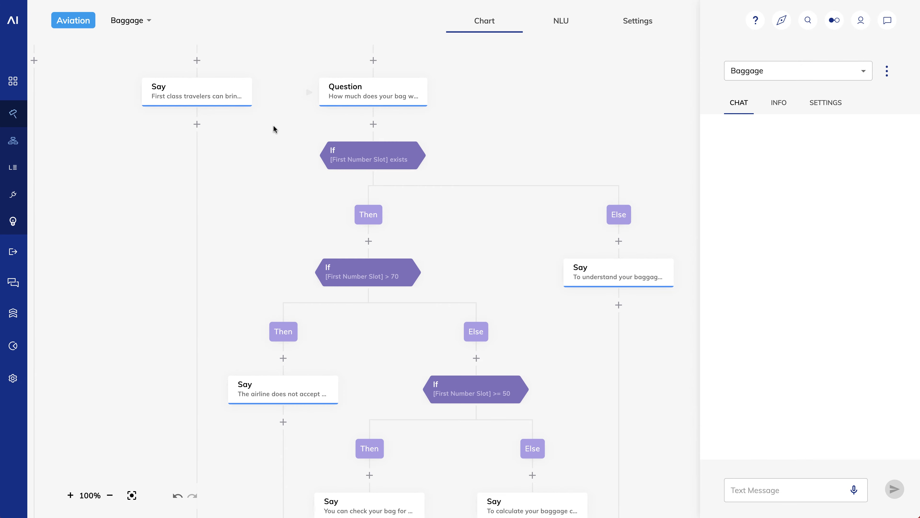
# Close the chat and insert a Once node between Start and the intent Lookup
pyautogui.moveTo(273, 129); pyautogui.dragTo(425, 454)
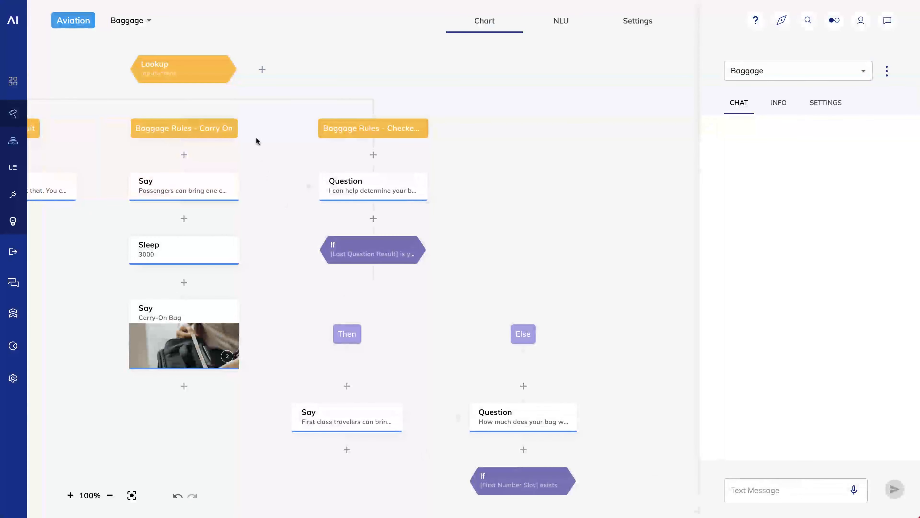
pyautogui.moveTo(256, 137); pyautogui.dragTo(405, 224)
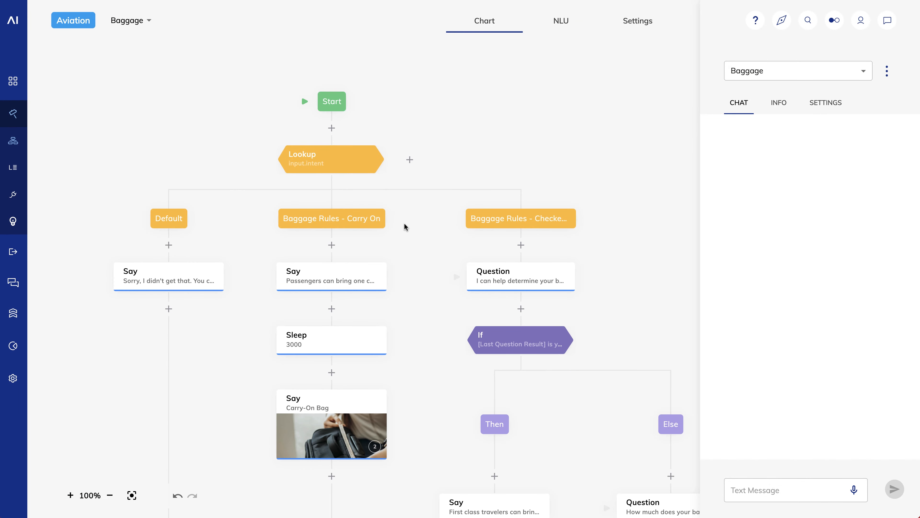
pyautogui.click(887, 20)
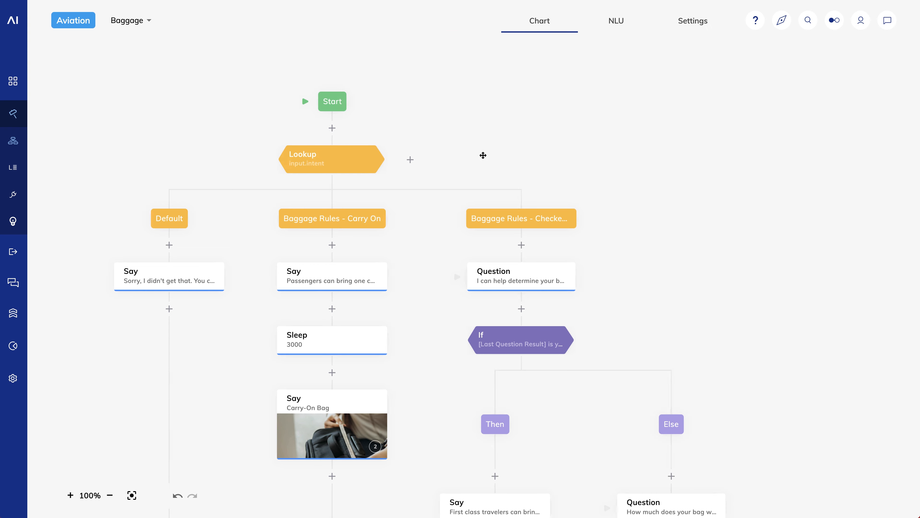
pyautogui.moveTo(483, 154); pyautogui.dragTo(606, 179)
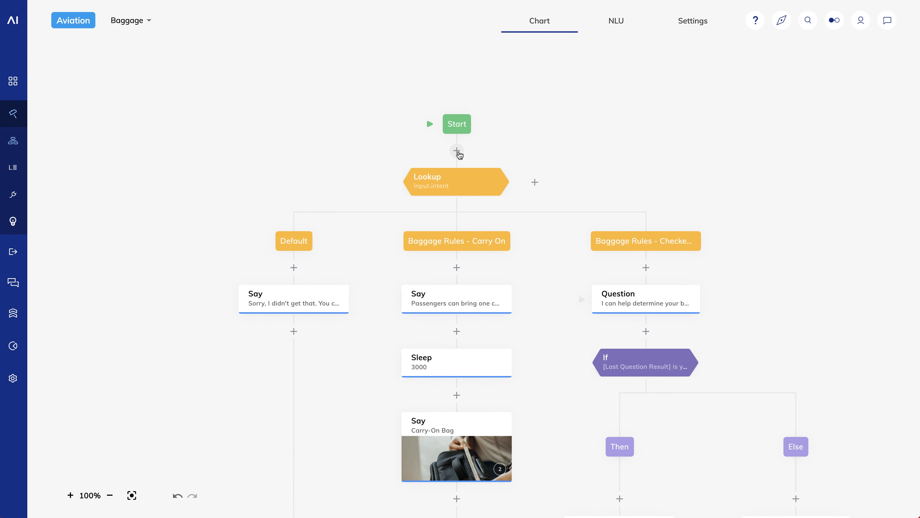
pyautogui.click(458, 151)
pyautogui.write('once')
pyautogui.click(496, 252)
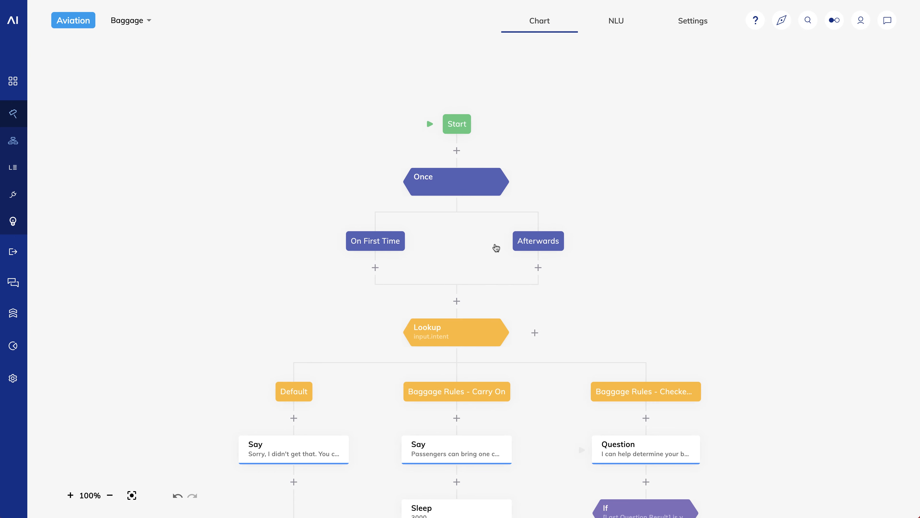
# Add a Say node to the On First Time branch and set its output type to Gallery
pyautogui.click(376, 267)
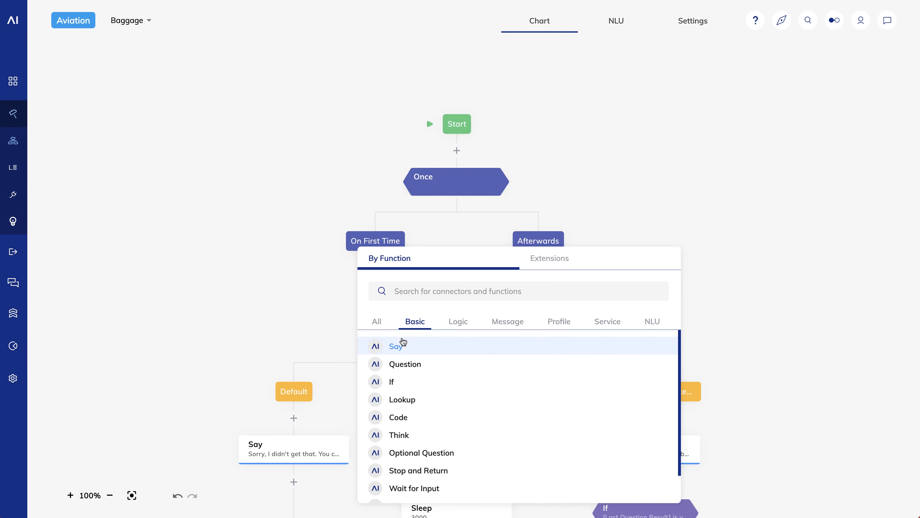
pyautogui.click(404, 345)
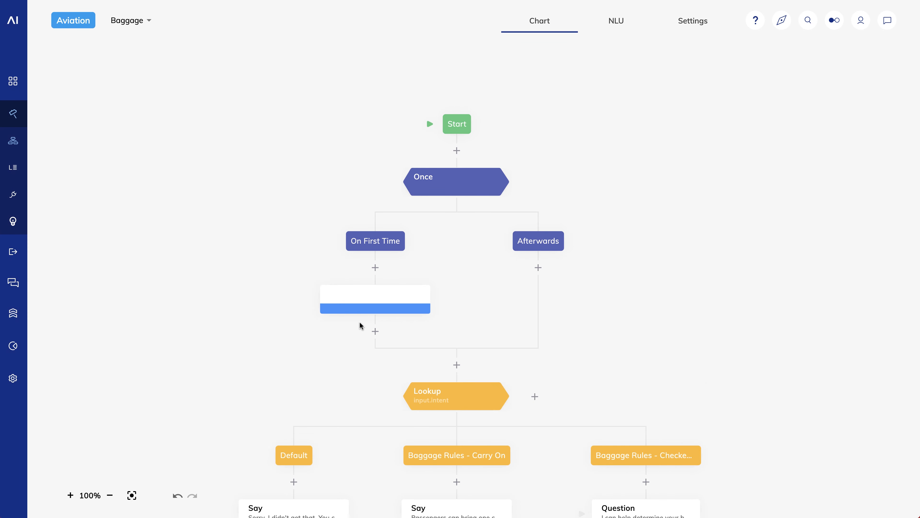
pyautogui.click(366, 301)
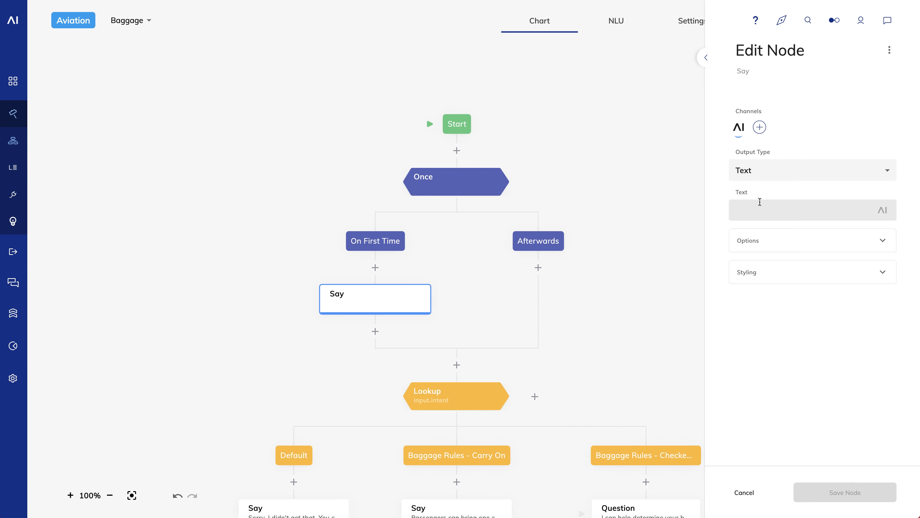
pyautogui.click(820, 173)
pyautogui.click(816, 211)
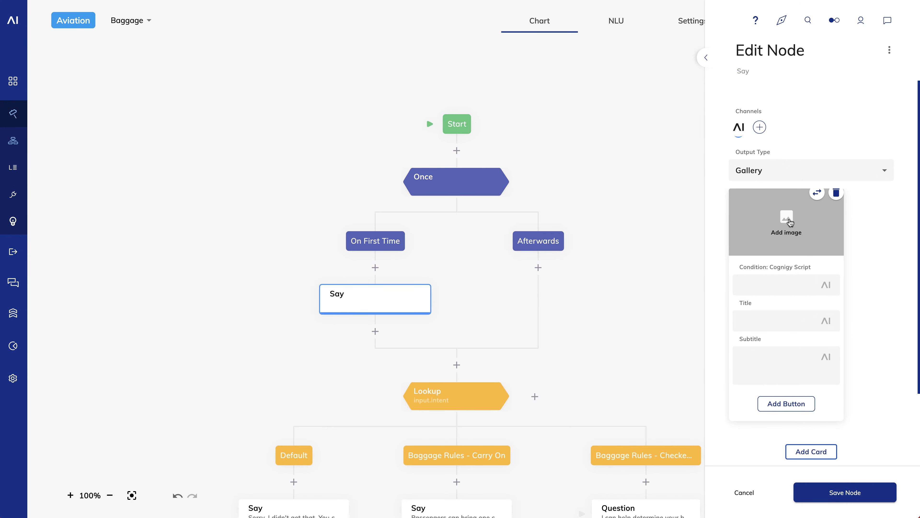
pyautogui.click(789, 222)
pyautogui.click(778, 315)
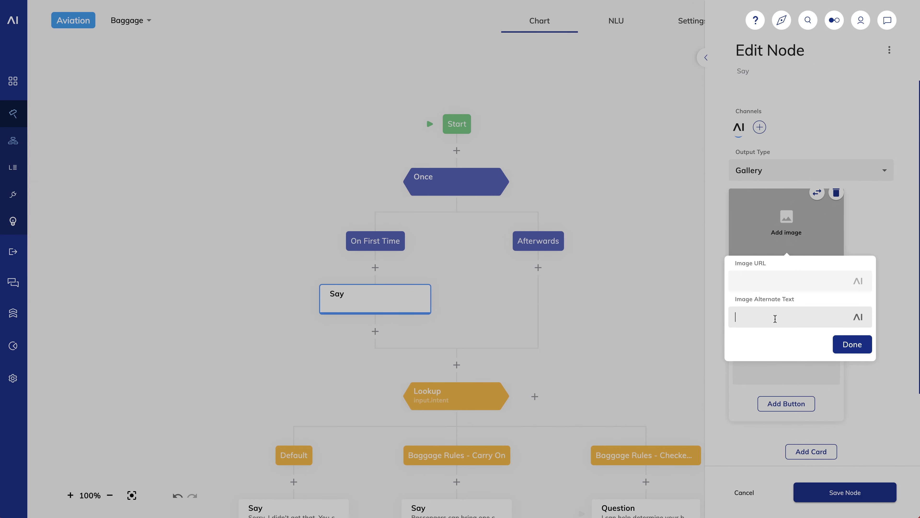
pyautogui.click(759, 277)
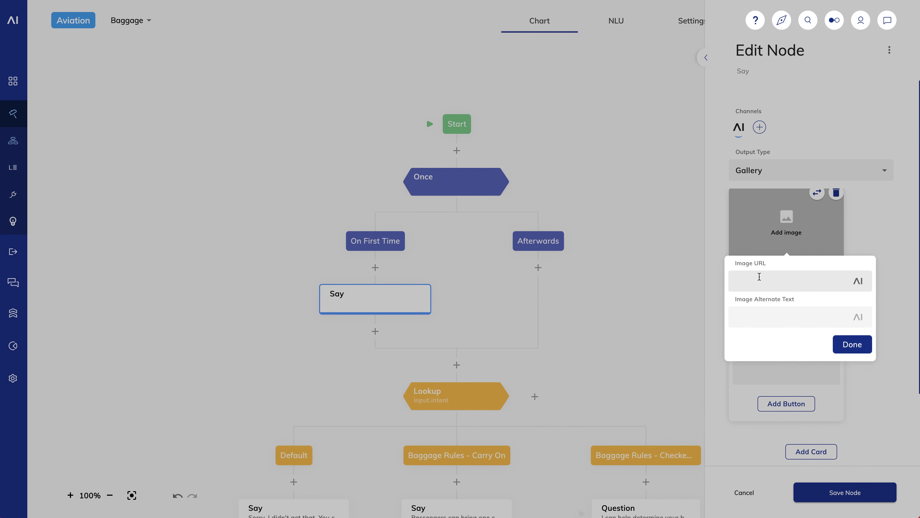
pyautogui.write('https://cognigy-training.s3.eu-west-1.amazonaws.com/images/suitcase-baggage-with-conveyor-belt-airport.png')
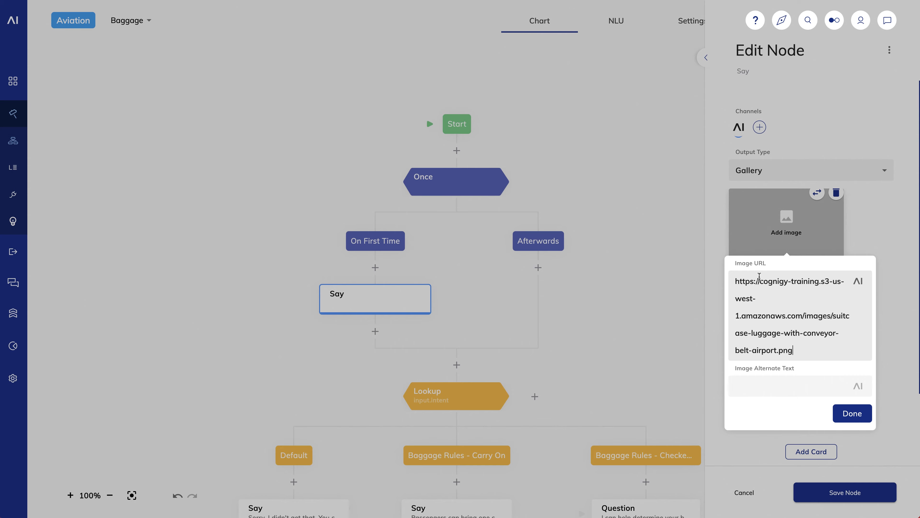
pyautogui.click(837, 415)
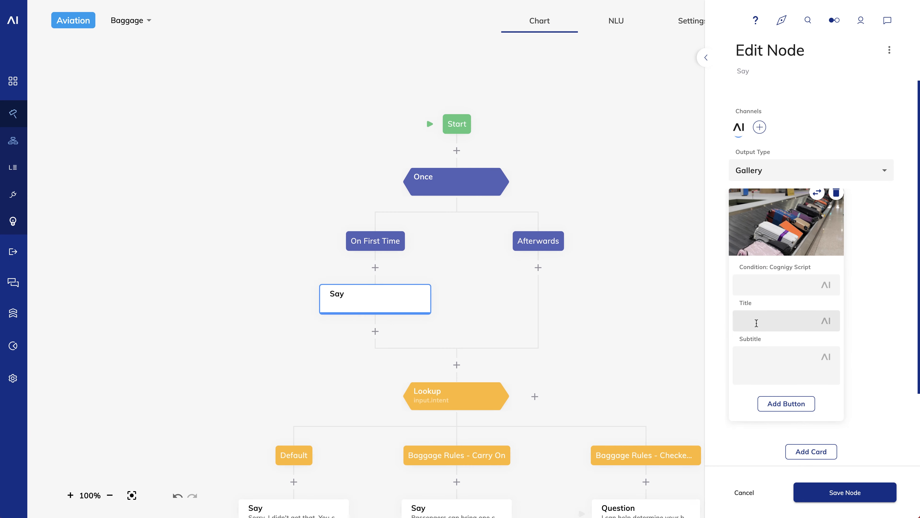
# Title the card "Baggage Concierge", set its subtitle to "I can help you with questions about carry on and checked baggage." and save the node
pyautogui.click(759, 320)
pyautogui.write('Baggage Concierge')
pyautogui.click(771, 366)
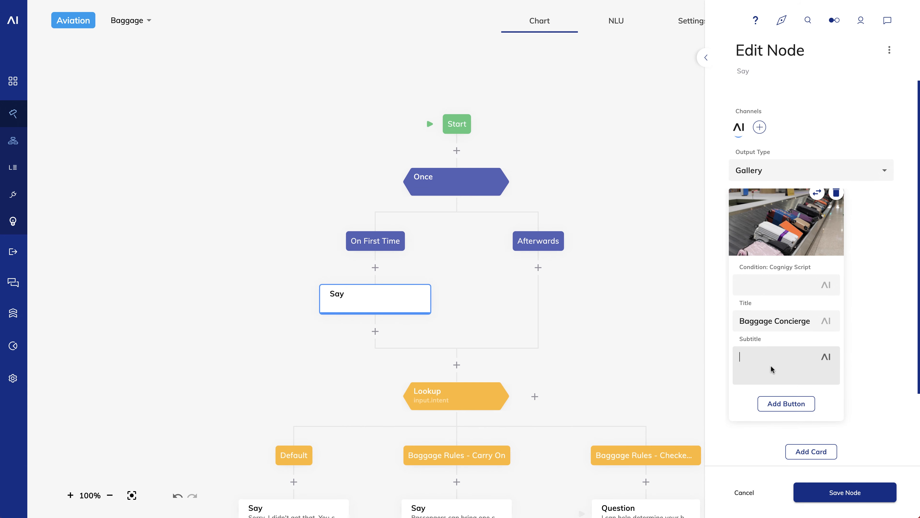
pyautogui.write('I can help you with questions about carry on and checked baggage.')
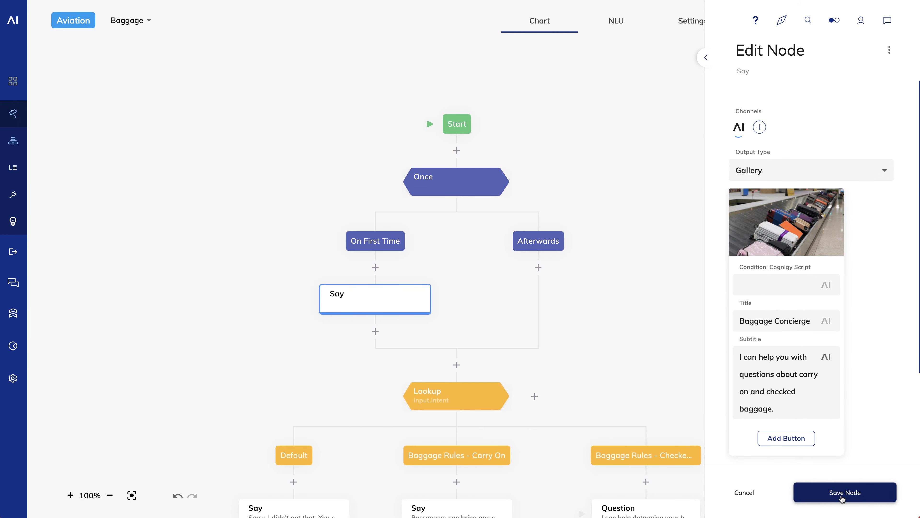
pyautogui.click(842, 499)
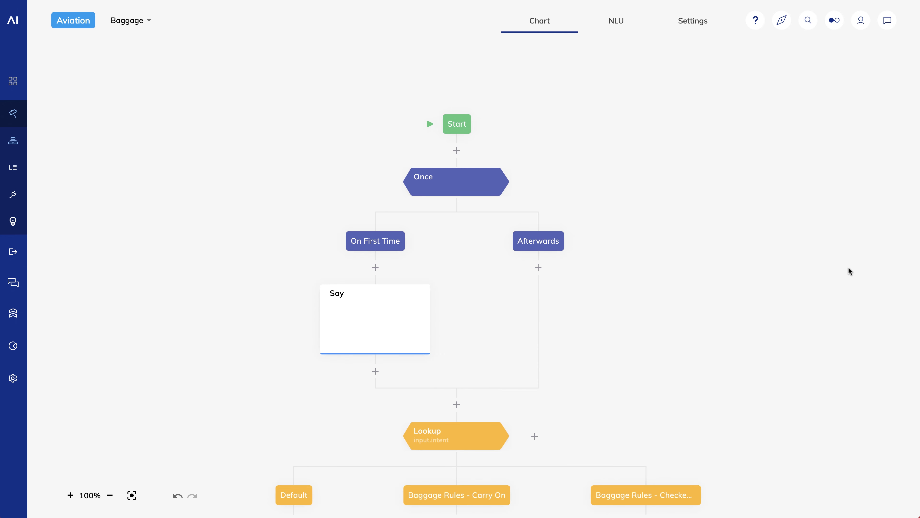
# Open the test chat for the Baggage flow and send "hi"
pyautogui.click(889, 20)
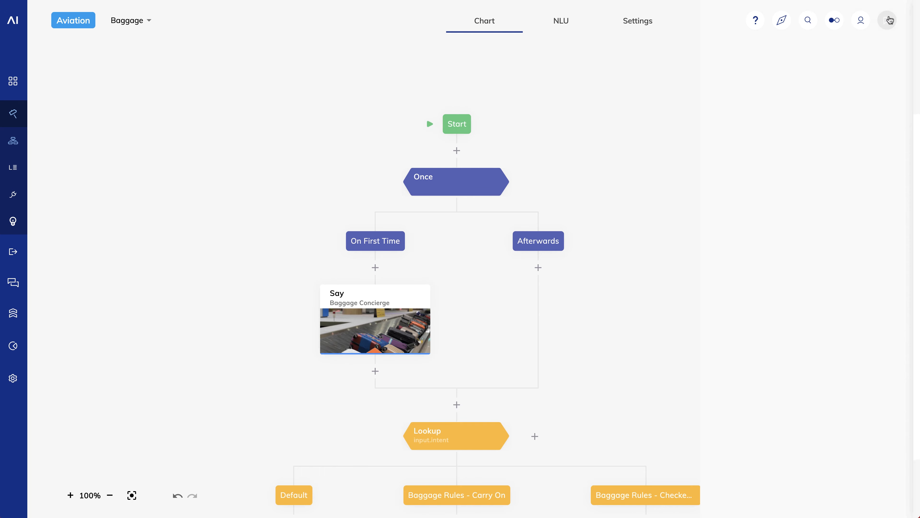
pyautogui.write('i')
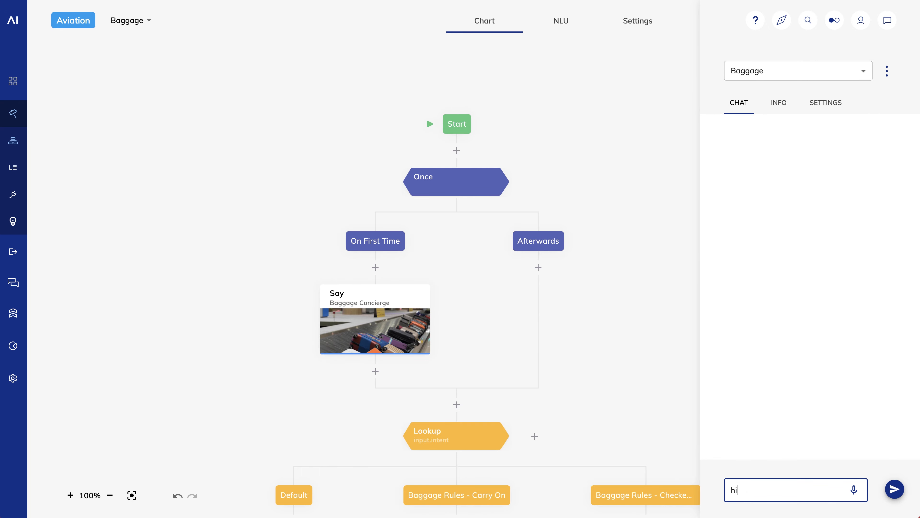
pyautogui.press('Return')
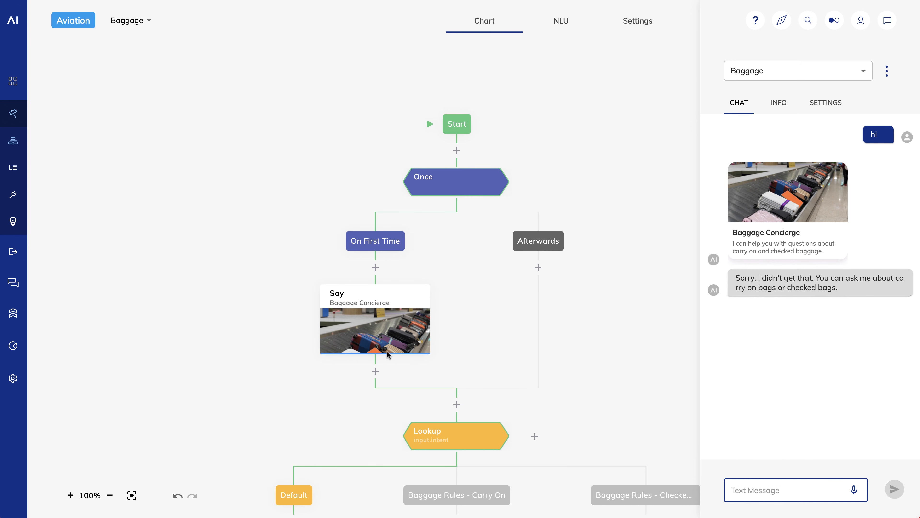
# Move the intent Lookup with all its branches into the Afterwards branch of the Once node
pyautogui.moveTo(454, 441); pyautogui.dragTo(538, 275)
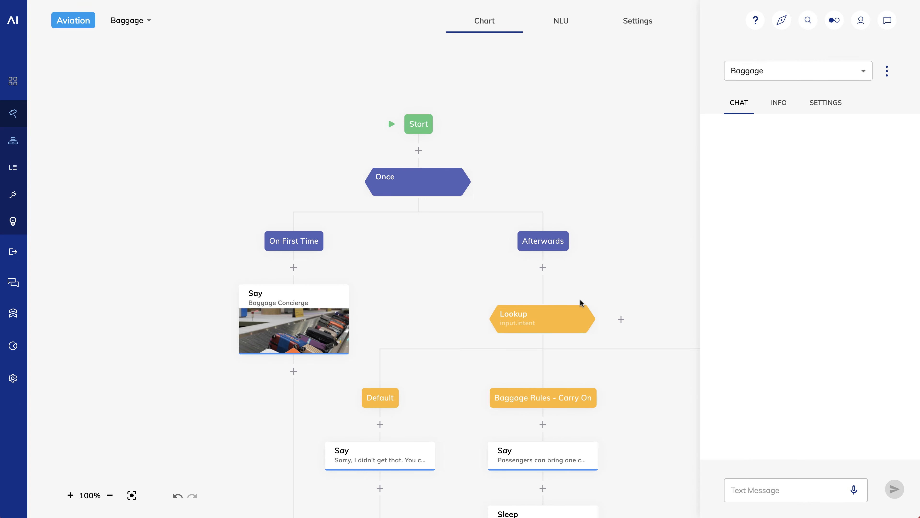
pyautogui.moveTo(603, 268); pyautogui.dragTo(562, 175)
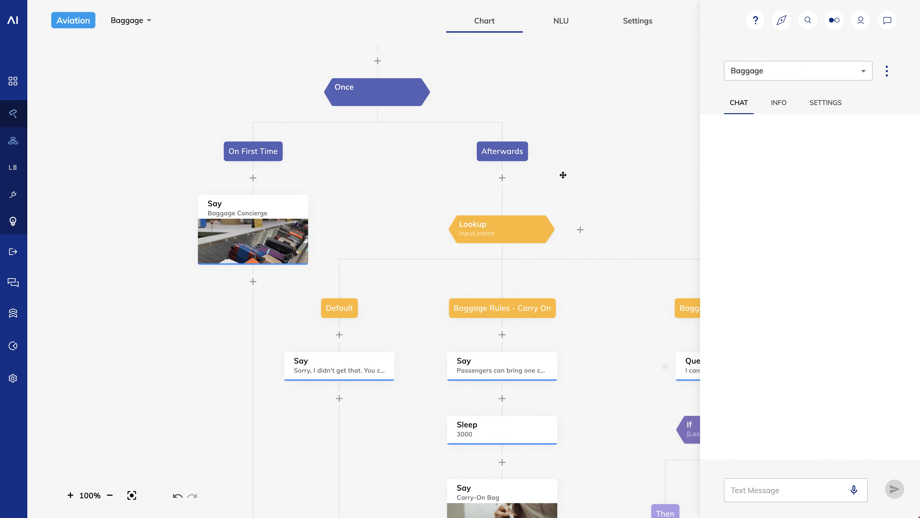
pyautogui.scroll(-10, 180, 377)
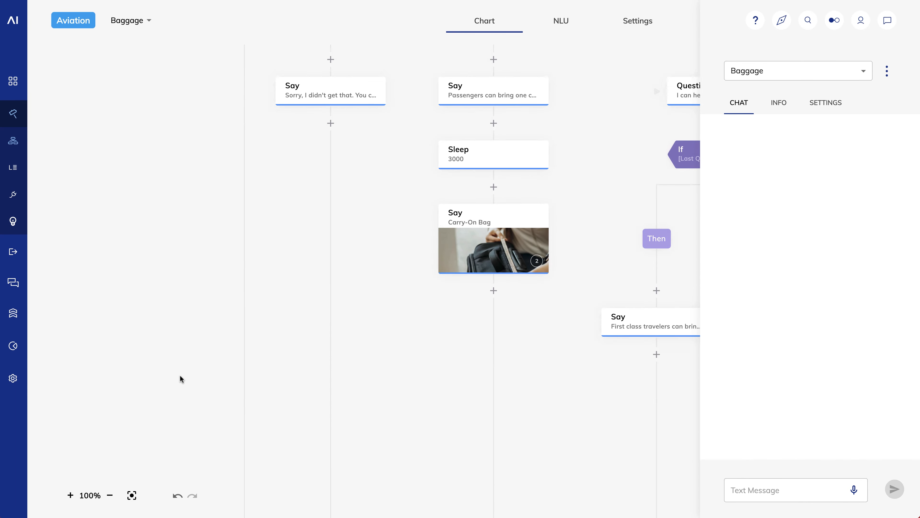
pyautogui.scroll(-10, 181, 377)
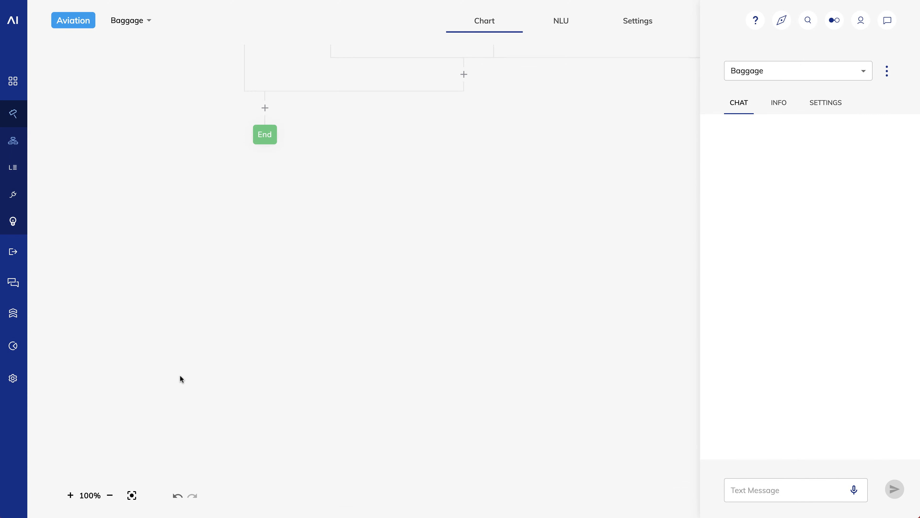
pyautogui.scroll(15, 180, 376)
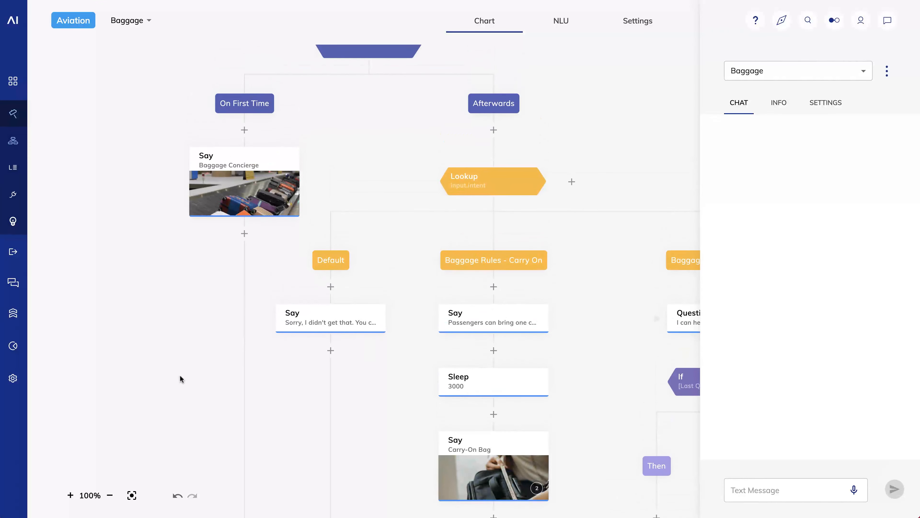
pyautogui.scroll(2, 180, 376)
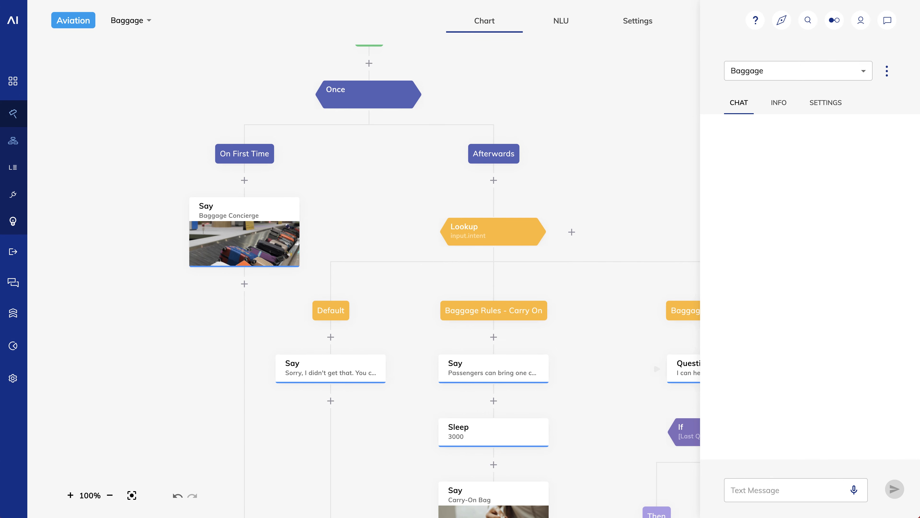
pyautogui.moveTo(279, 427); pyautogui.dragTo(203, 255)
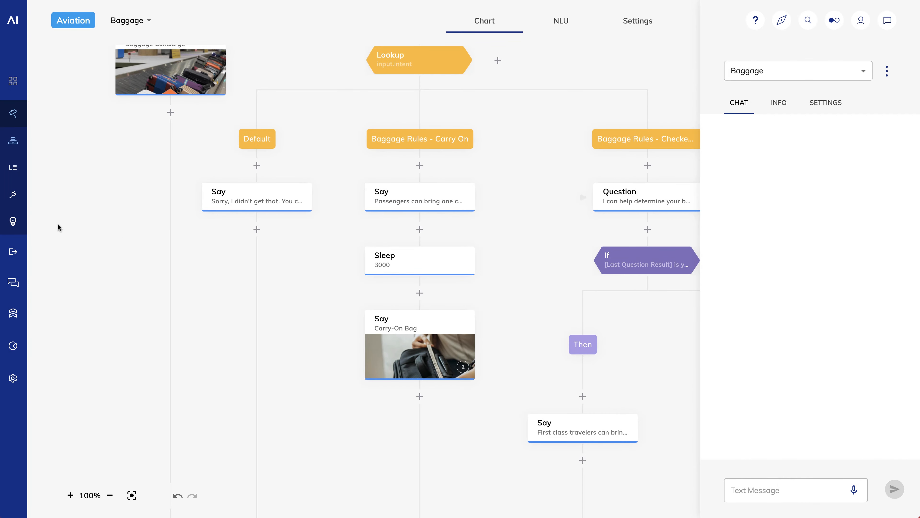
# Test the rearranged flow in the chat by sending "hi" followed by "i need to check my flight status"
pyautogui.click(750, 494)
pyautogui.write('hi')
pyautogui.press('Return')
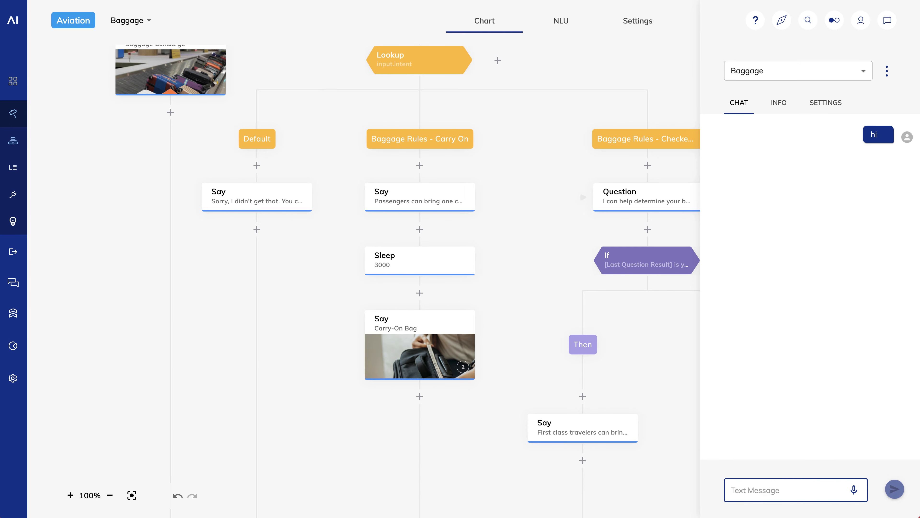
pyautogui.write('i need to check my ')
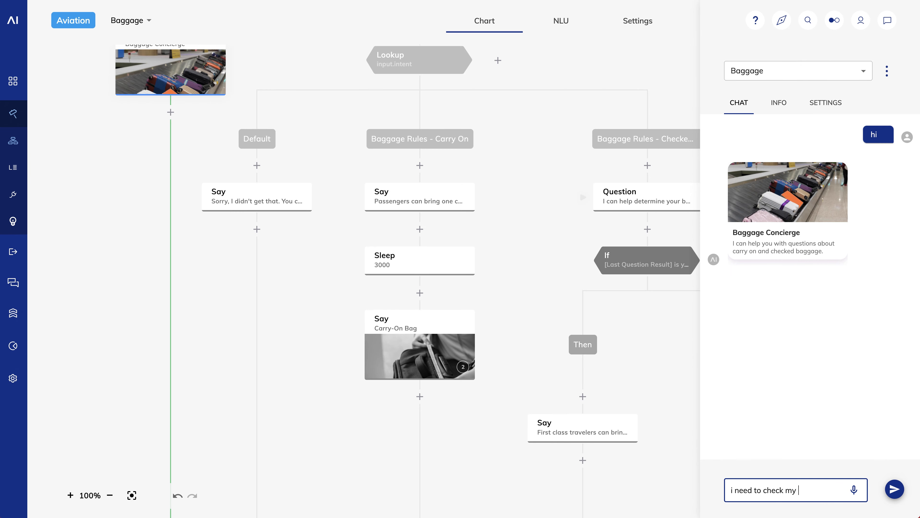
pyautogui.write('flight status')
pyautogui.press('Return')
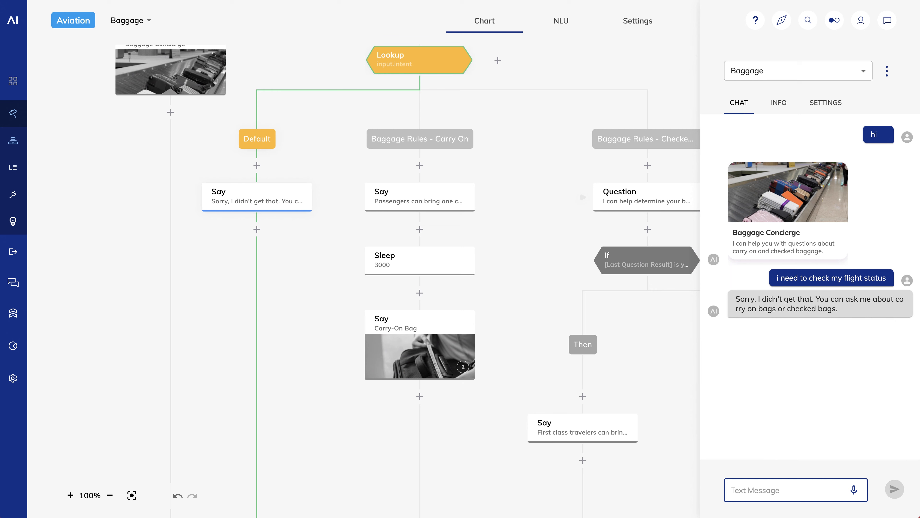
# Change the Default branch's Say node to the Text with Quick Replies output type and add two empty quick replies
pyautogui.click(237, 203)
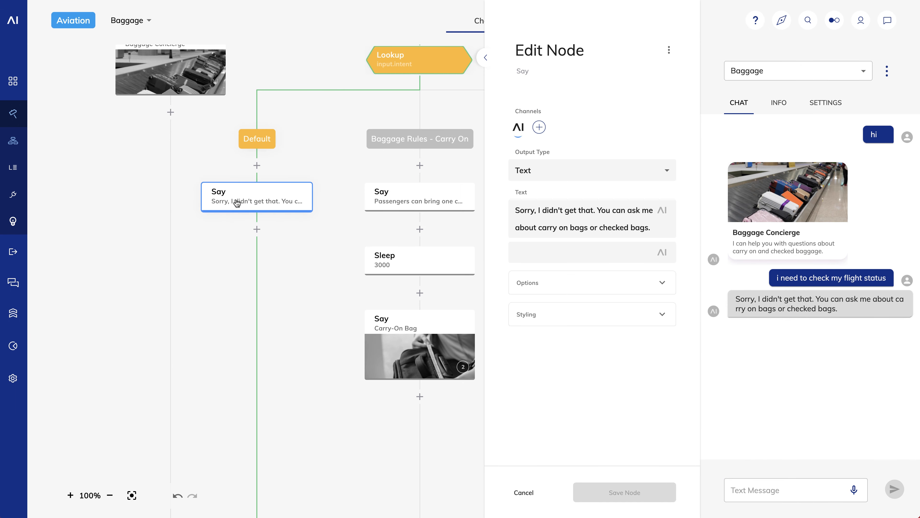
pyautogui.click(662, 175)
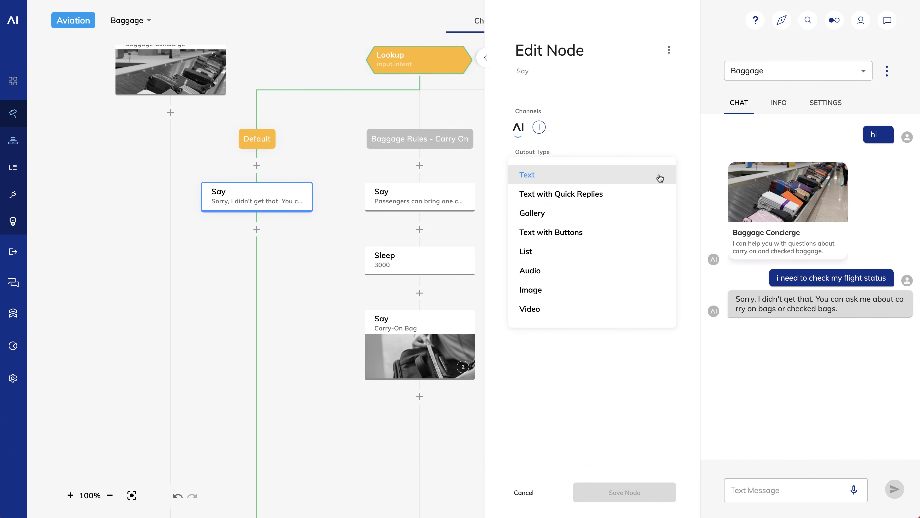
pyautogui.click(564, 196)
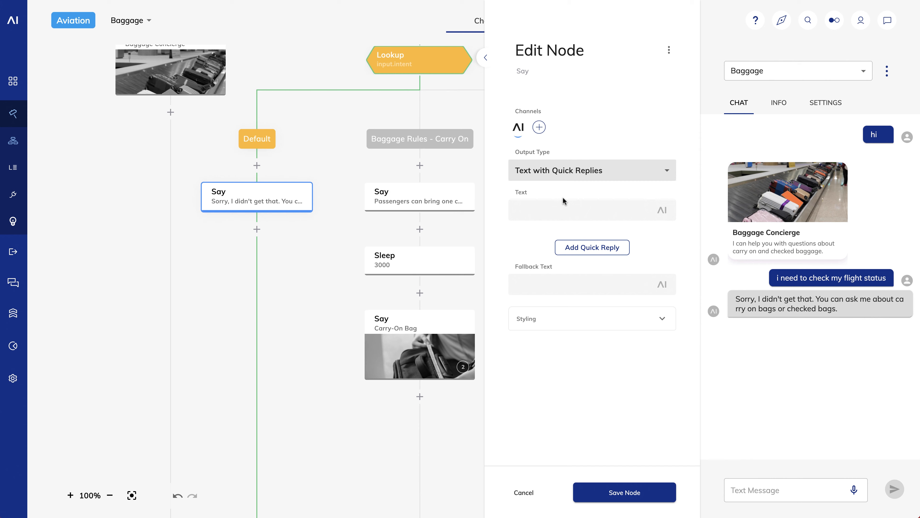
pyautogui.click(581, 248)
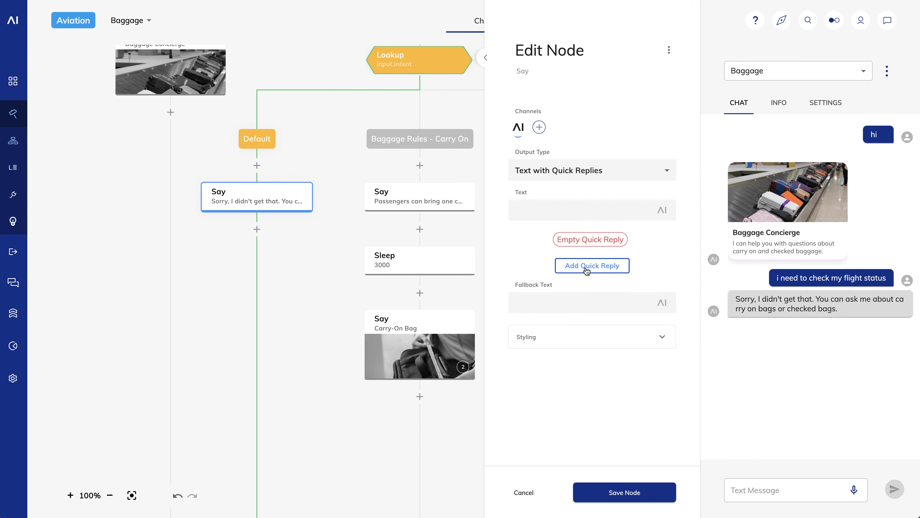
pyautogui.click(586, 269)
pyautogui.moveTo(581, 246)
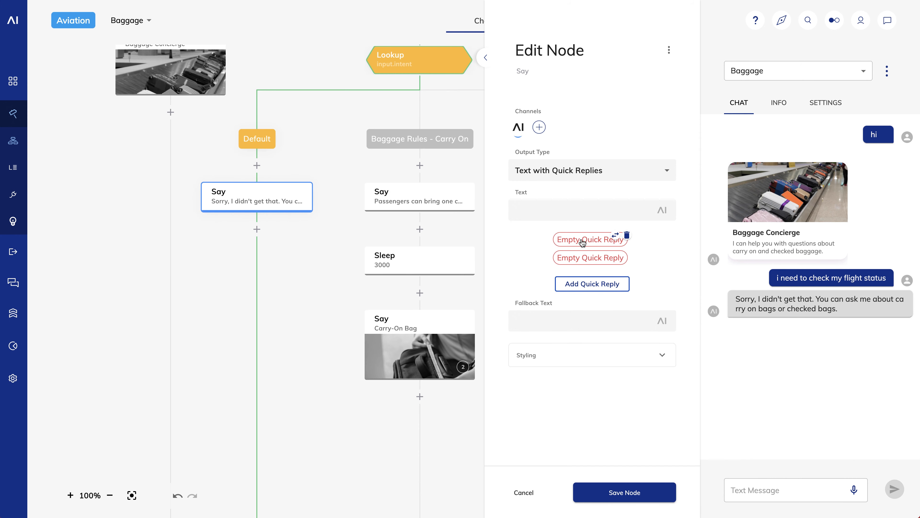
# Set the Say node's text to "Sorry, I didn't get that. You can ask me about carry on bags or checked bags."
pyautogui.click(561, 210)
pyautogui.write("Sorry, I didn't get that")
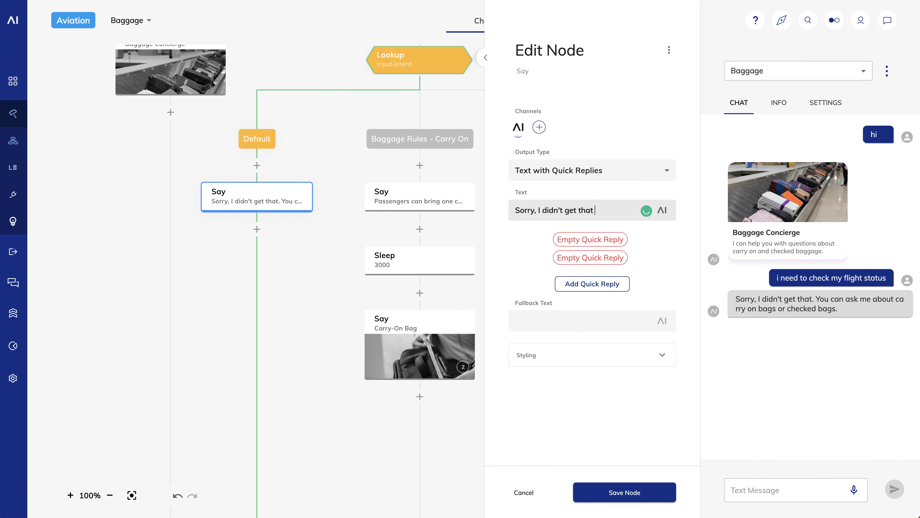
pyautogui.write('. You can ask me a')
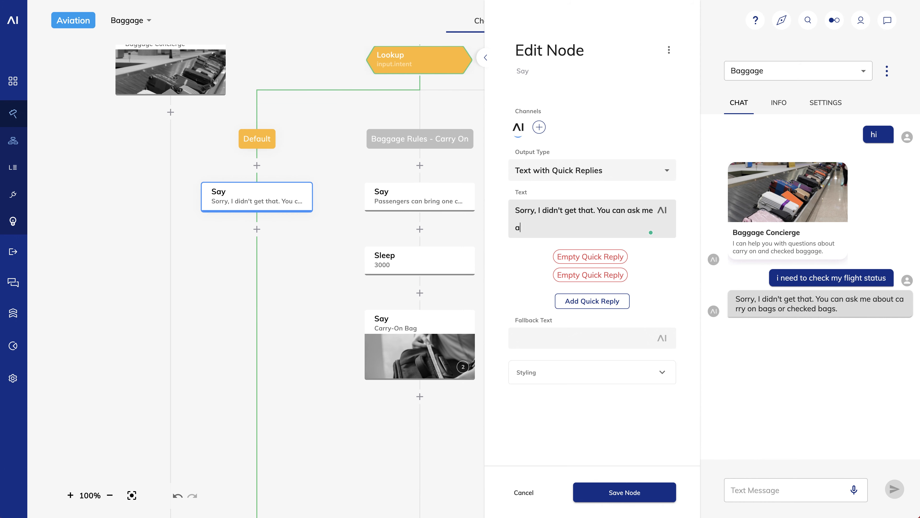
pyautogui.write('bout carry on bags or checked bags.')
# Title the first quick reply "Carry-On Rules" with the postback value "cIntent:Baggage Rules - Carry On" and save it
pyautogui.click(583, 257)
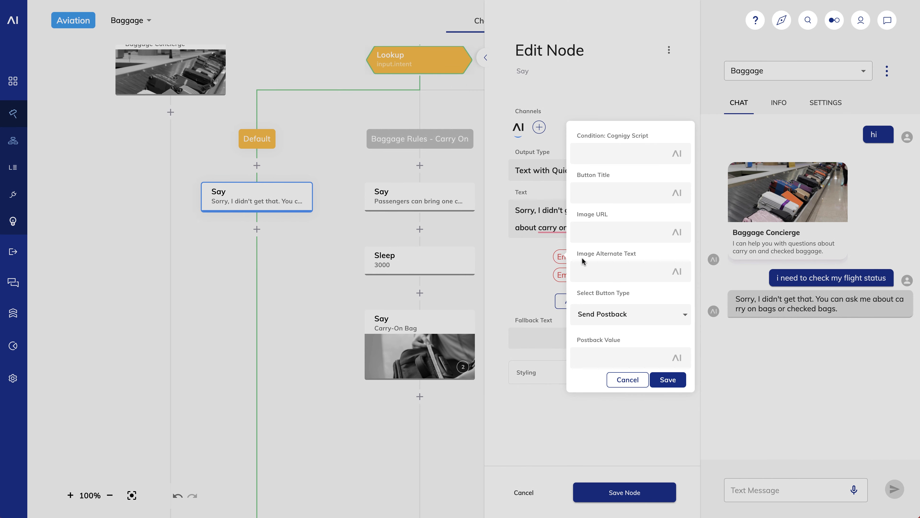
pyautogui.click(593, 189)
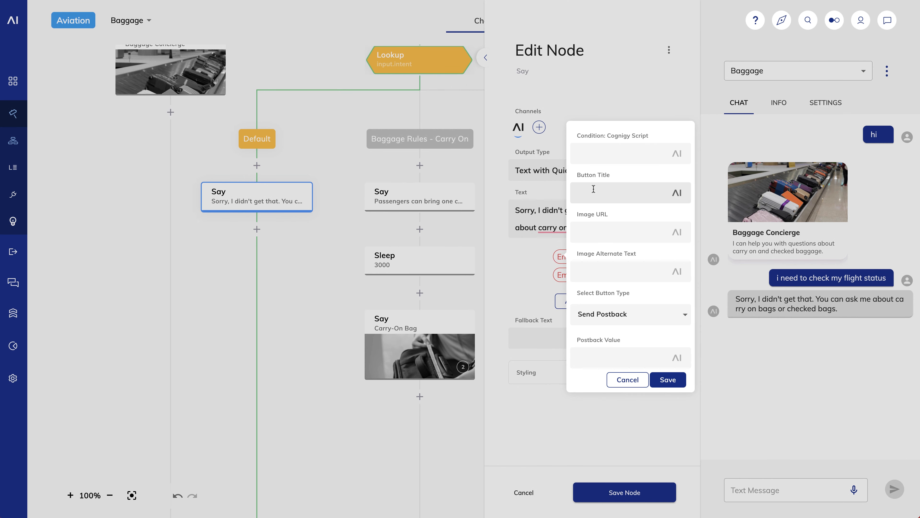
pyautogui.write('Carry-On Rules')
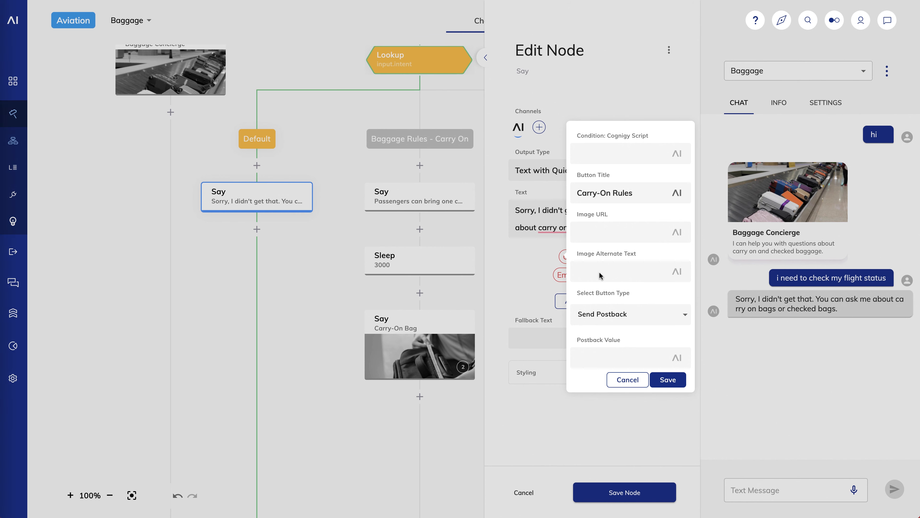
pyautogui.click(603, 357)
pyautogui.write('cIntent:Baggage Rules - Carry On')
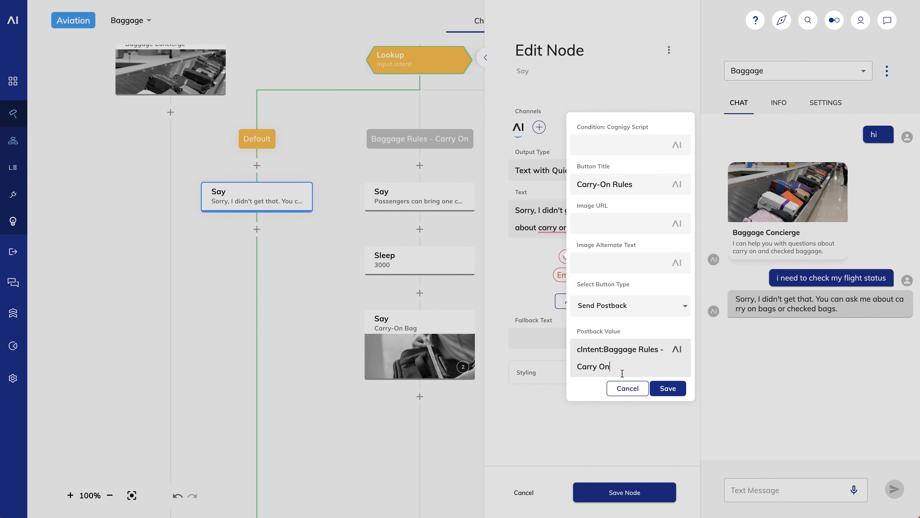
pyautogui.click(668, 388)
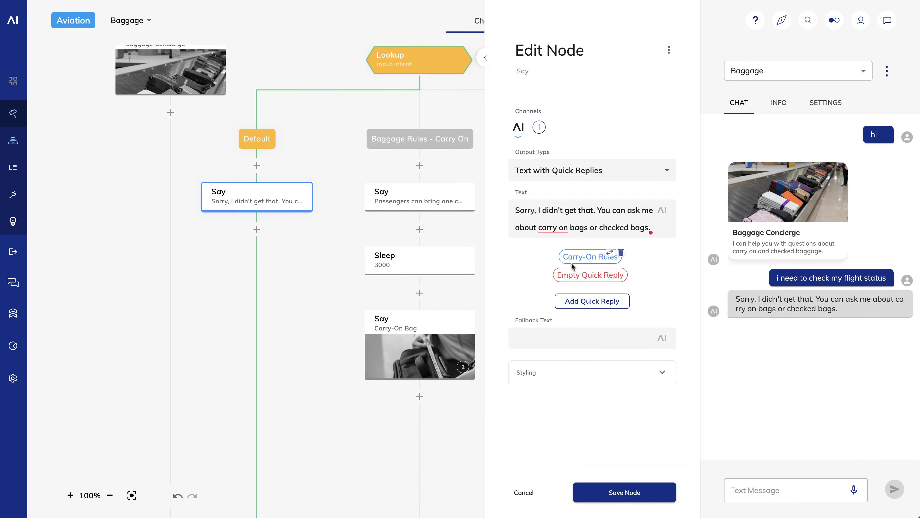
# Title the second quick reply "Baggage Fees" with the postback value "cIntent:Baggage Rules - Checked Bags", and save the reply and the node
pyautogui.click(582, 276)
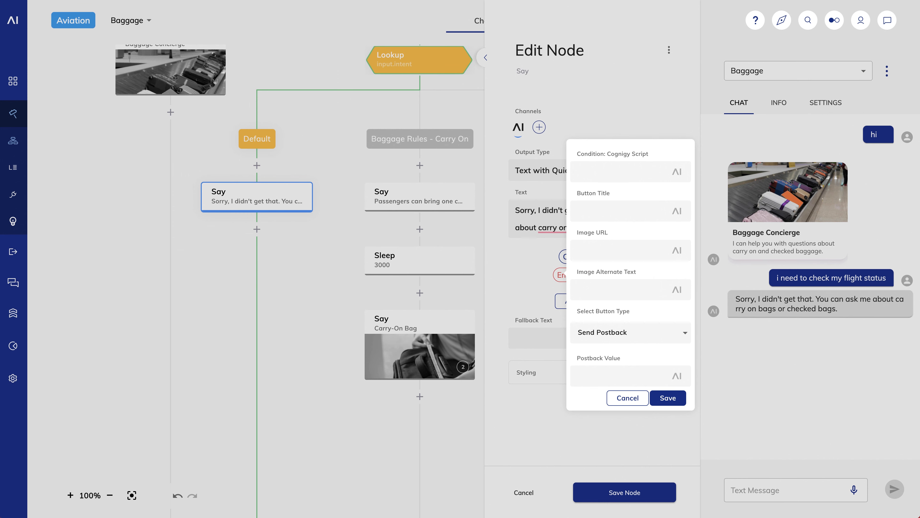
pyautogui.click(600, 213)
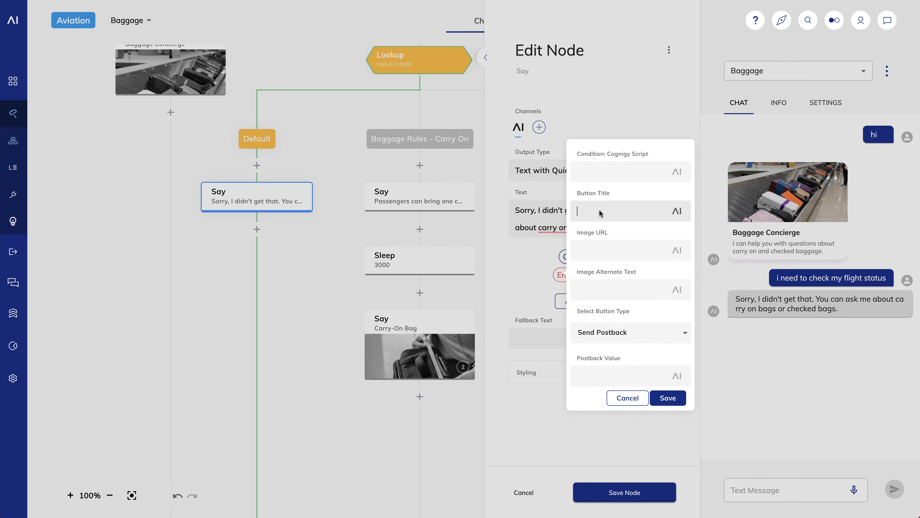
pyautogui.write('Baggage Fees')
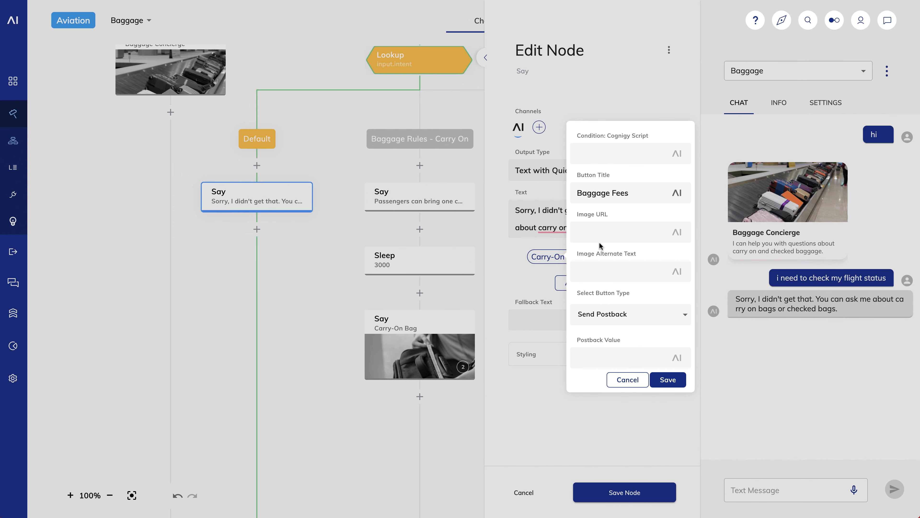
pyautogui.click(602, 356)
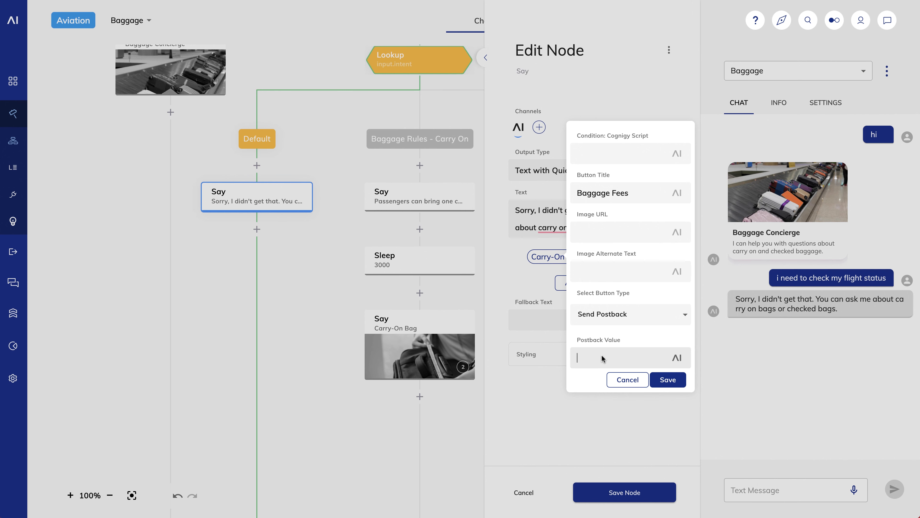
pyautogui.write('cIntent:Baggage Rules - Checked Bags')
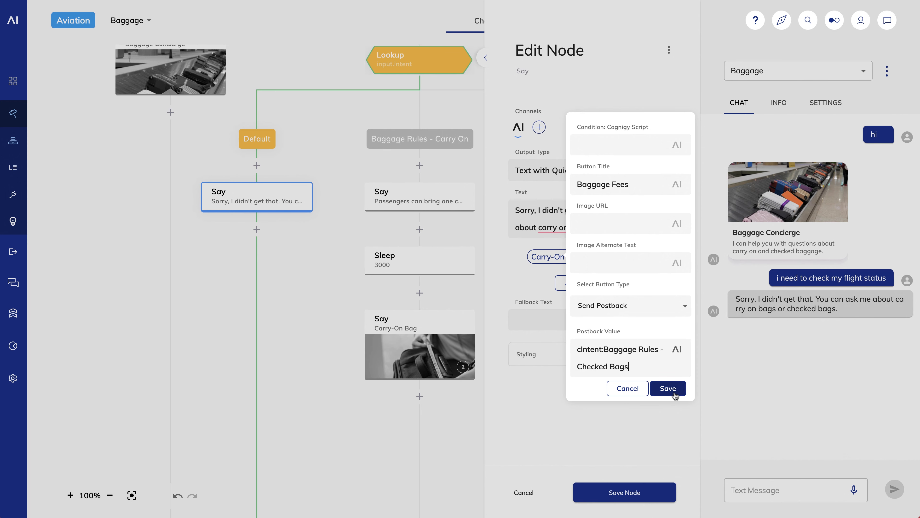
pyautogui.click(668, 379)
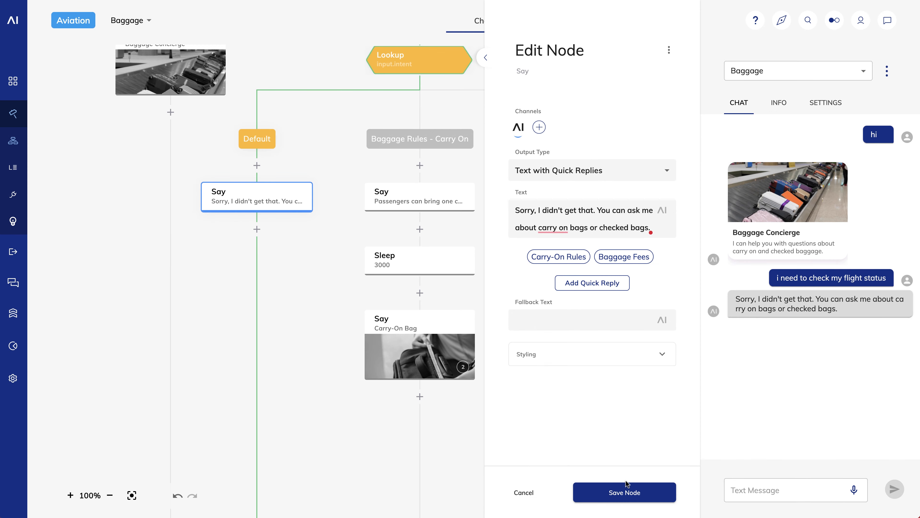
pyautogui.click(612, 494)
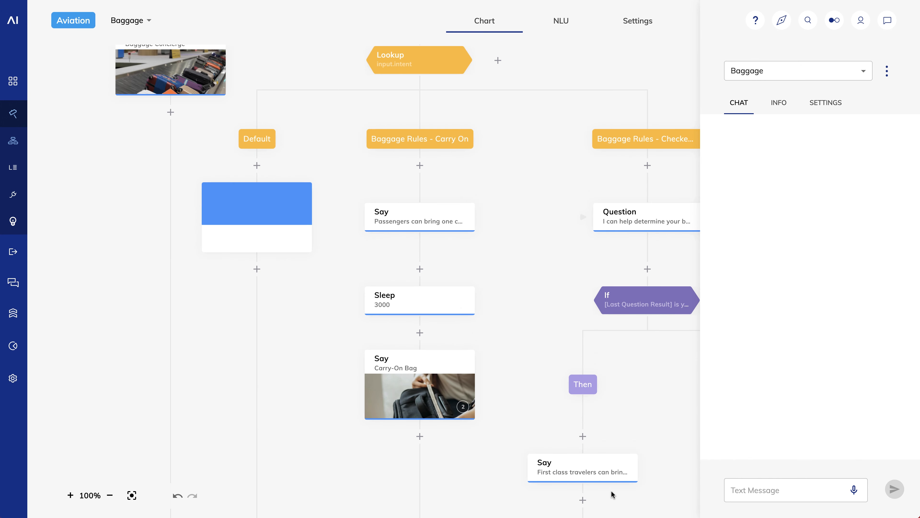
# Test the quick-reply fallback in the chat by sending "hi" and "flight status"
pyautogui.click(775, 494)
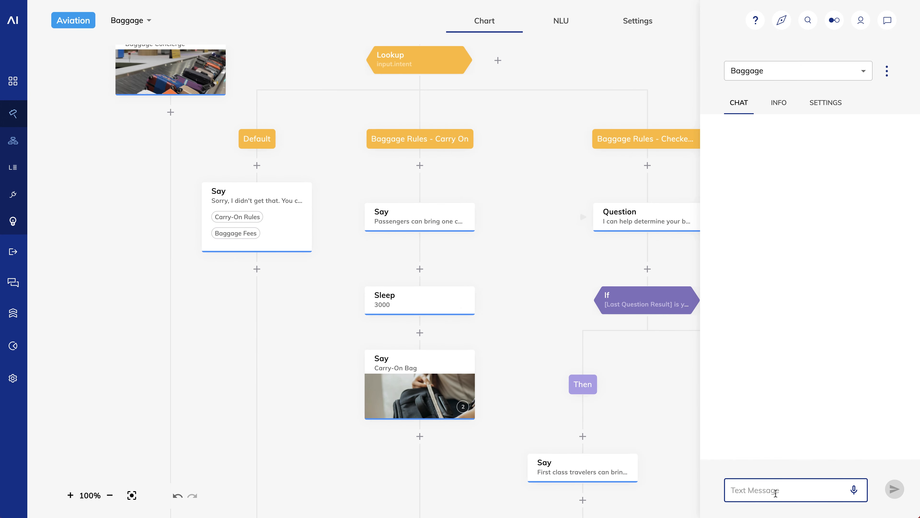
pyautogui.write('hi')
pyautogui.press('Return')
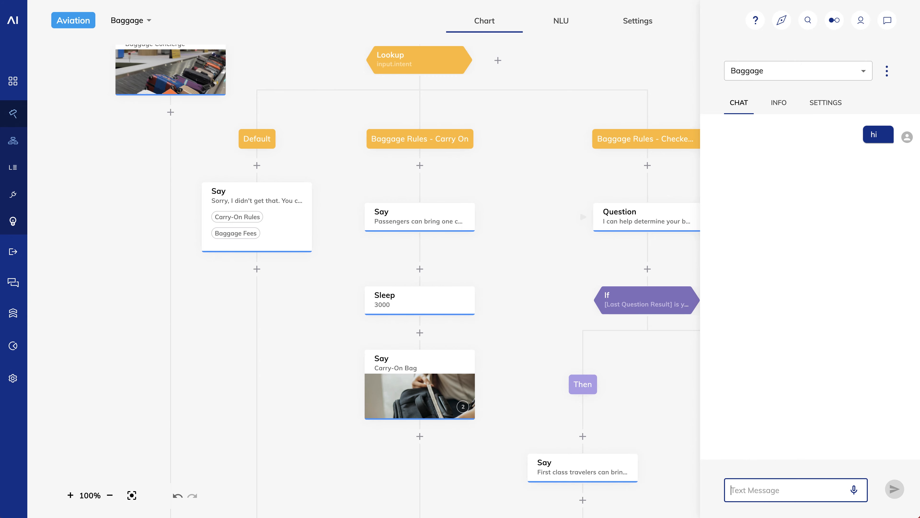
pyautogui.write('flight status')
pyautogui.press('Return')
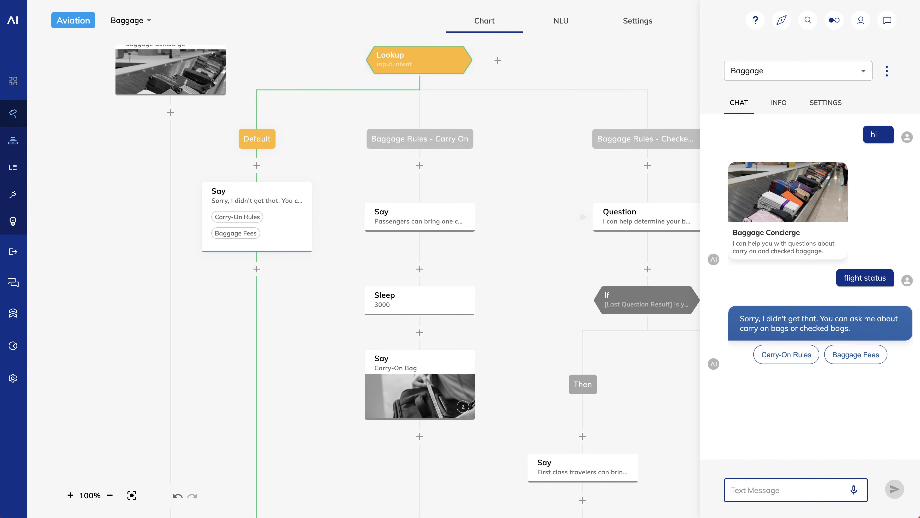
# Test the Carry-On Rules quick reply in the interaction chat
pyautogui.click(787, 362)
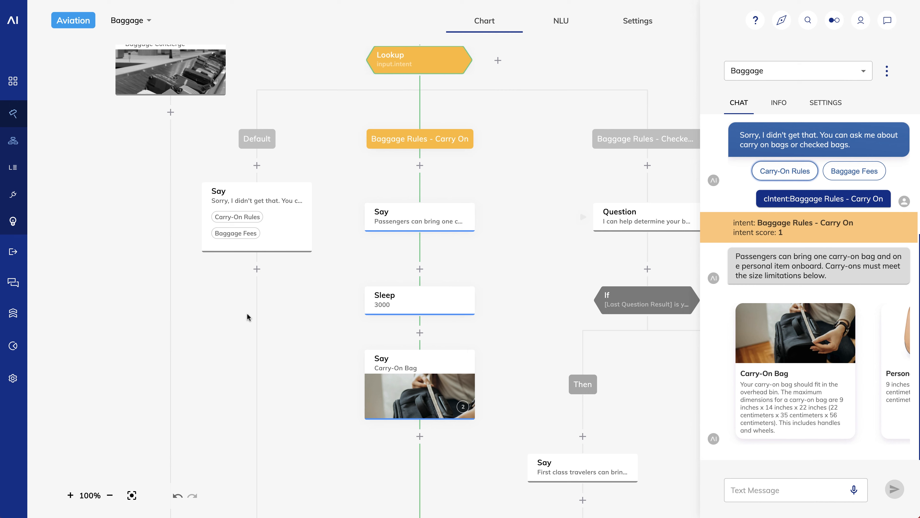
# Assign the Baggage flow to the existing Webchat endpoint and save the endpoint
pyautogui.moveTo(24, 290)
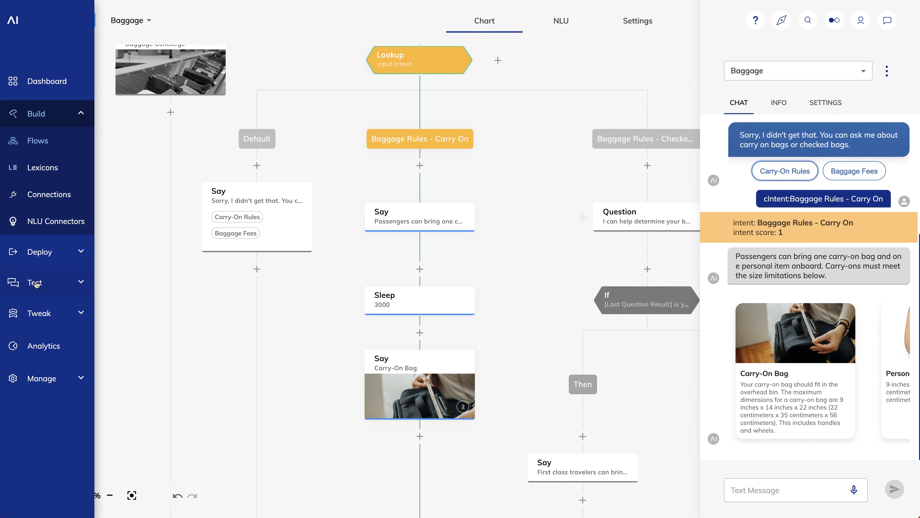
pyautogui.click(39, 258)
pyautogui.click(45, 172)
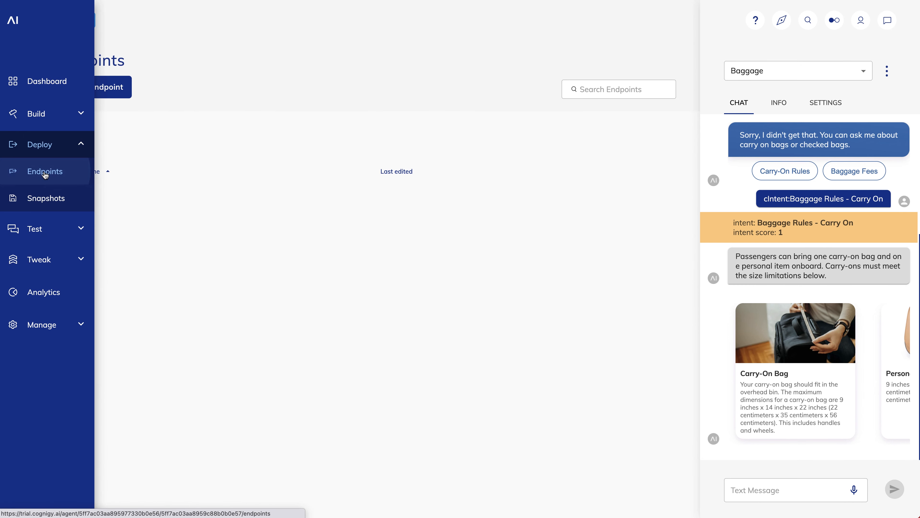
pyautogui.click(91, 234)
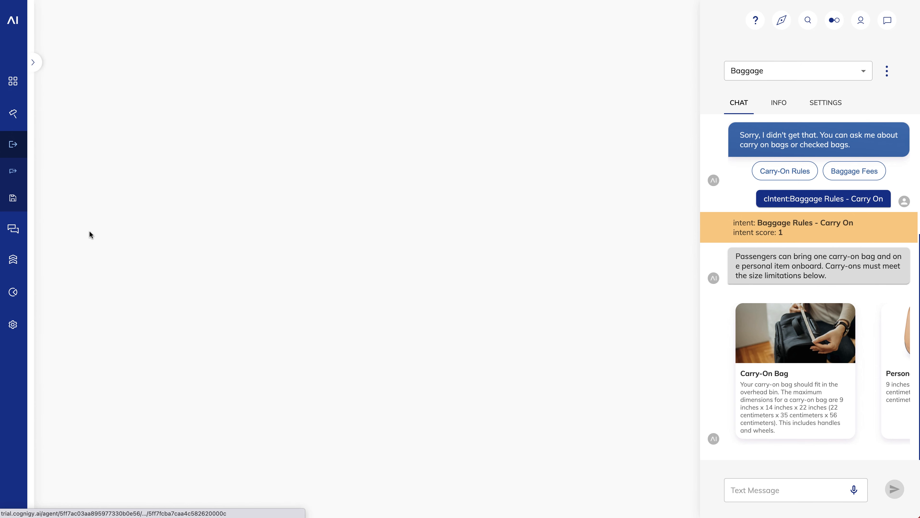
pyautogui.click(158, 151)
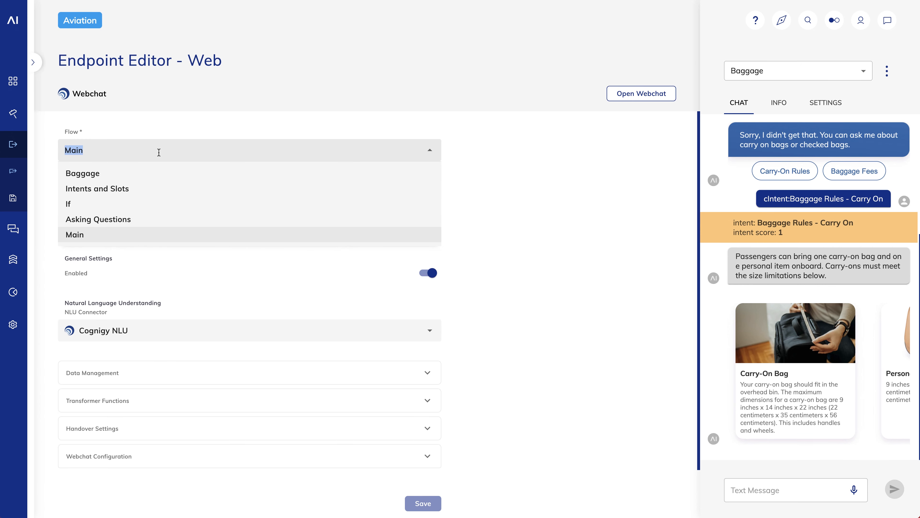
pyautogui.click(147, 173)
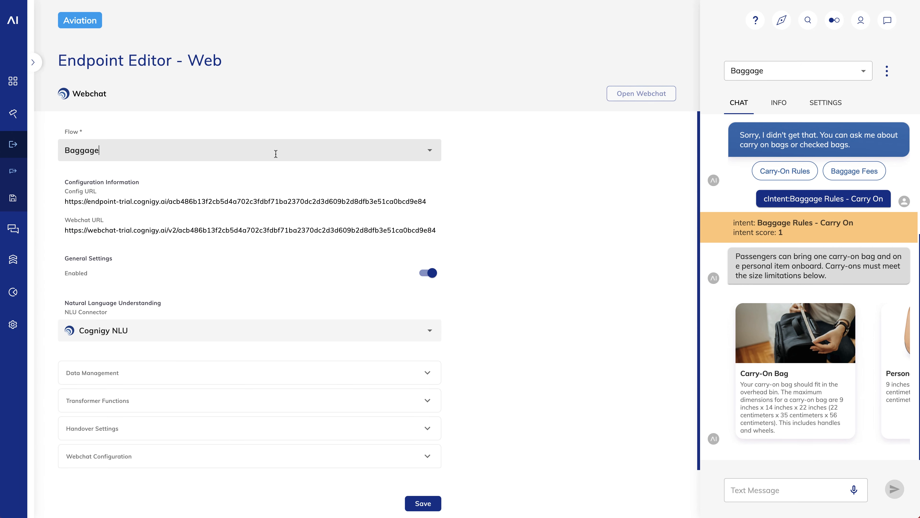
pyautogui.click(425, 505)
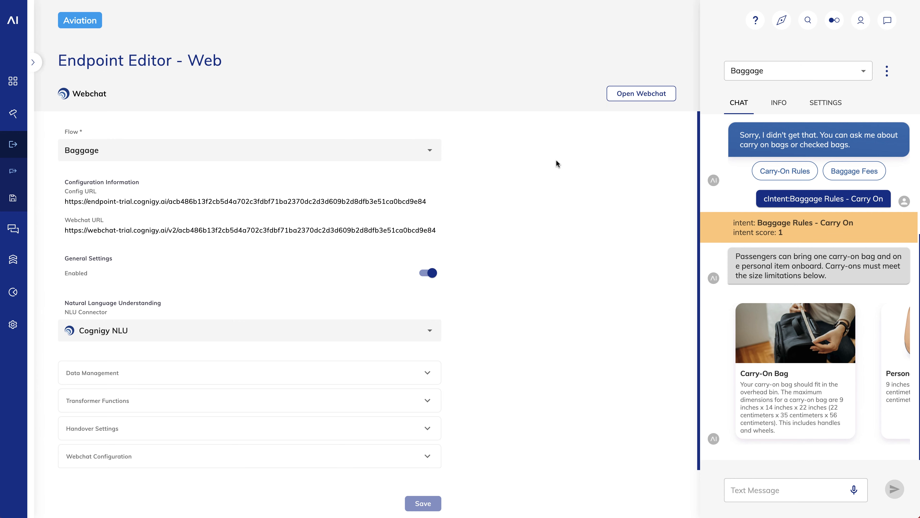
# Test the endpoint in the live webchat by sending "hi" and "flight status" and choosing the Carry-On Rules reply
pyautogui.click(629, 96)
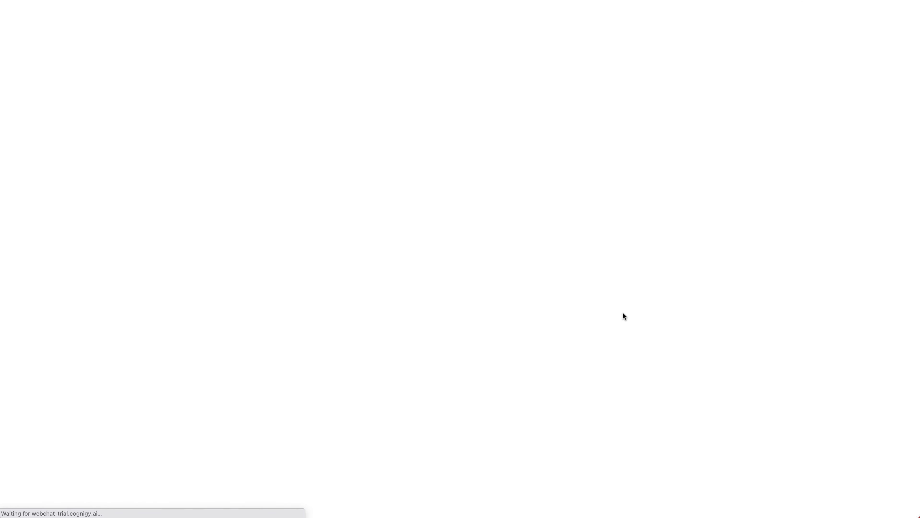
pyautogui.click(892, 490)
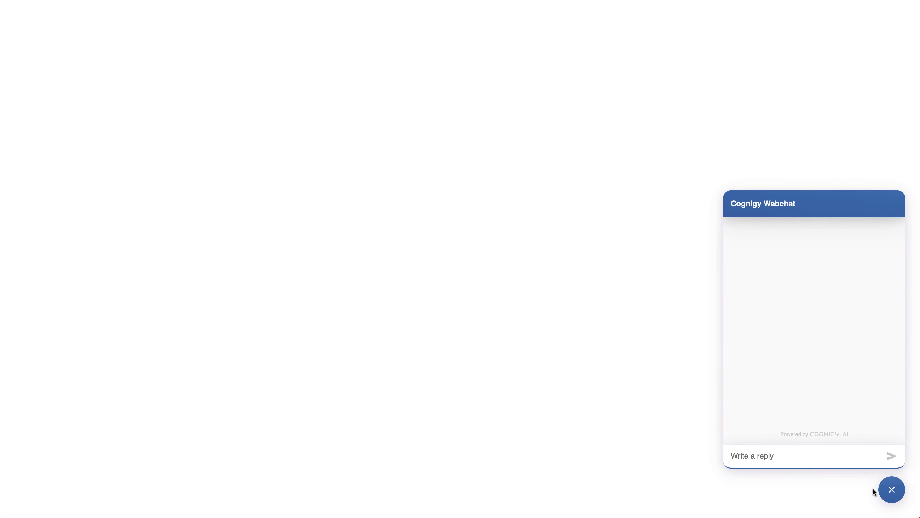
pyautogui.write('hi')
pyautogui.press('Return')
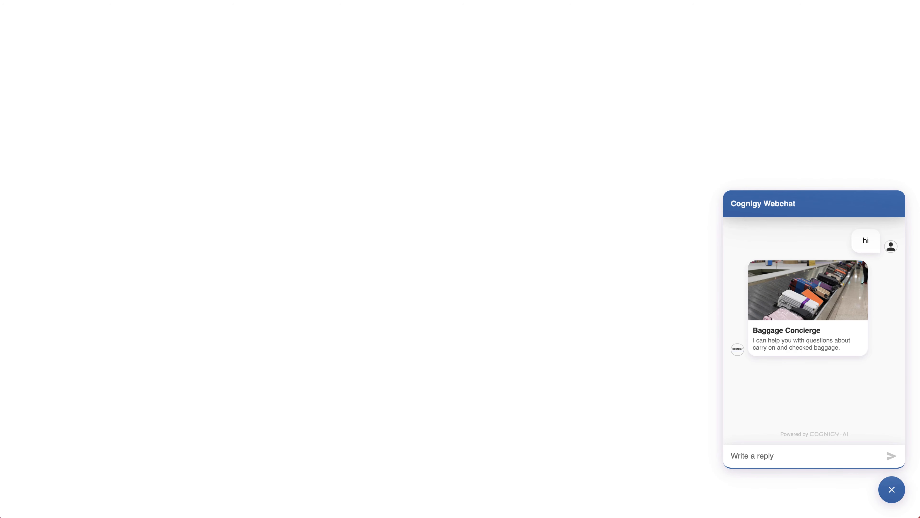
pyautogui.write('flight status')
pyautogui.press('Return')
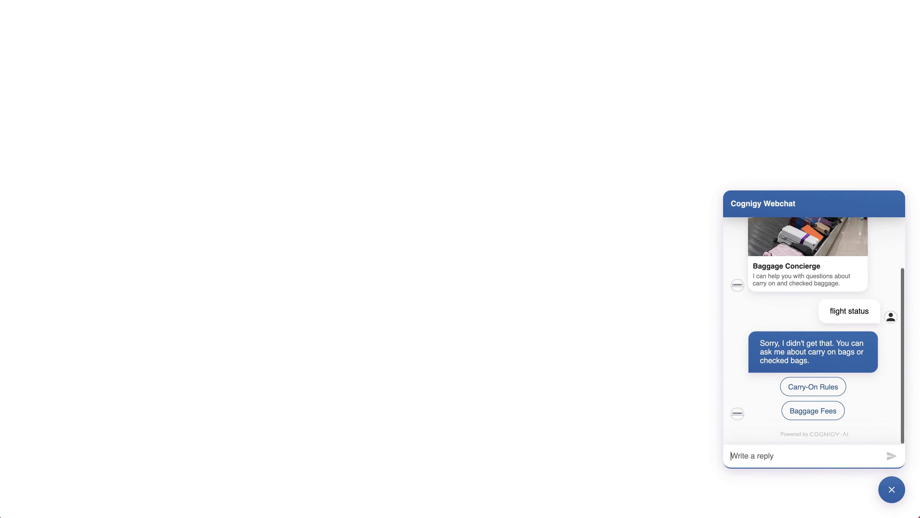
pyautogui.click(813, 386)
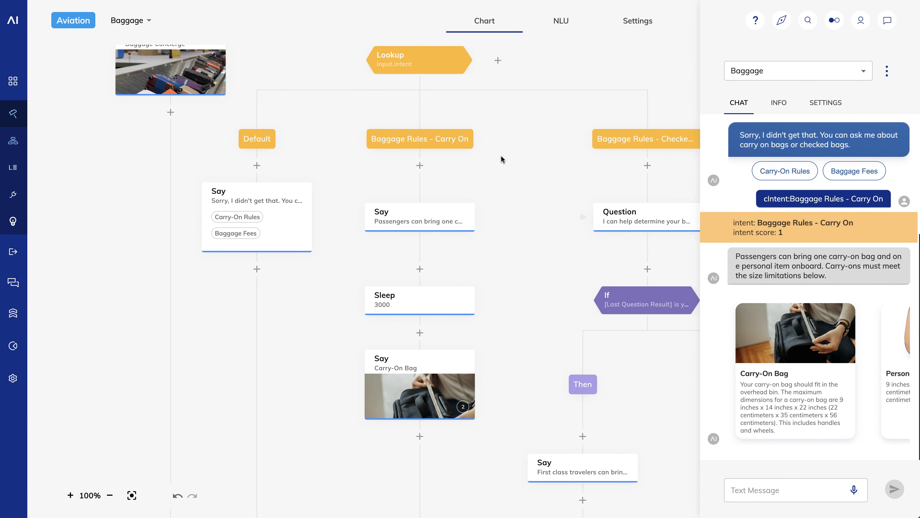
pyautogui.moveTo(501, 156); pyautogui.dragTo(274, 150)
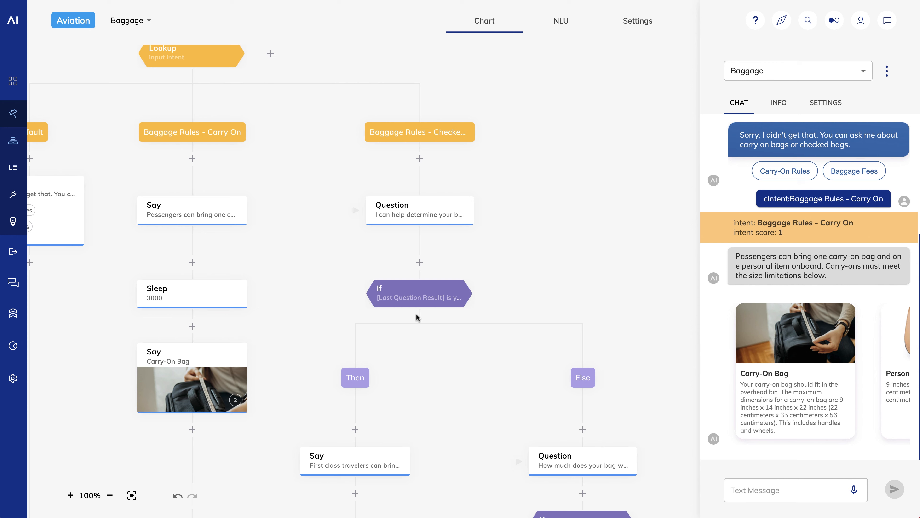
pyautogui.click(600, 0)
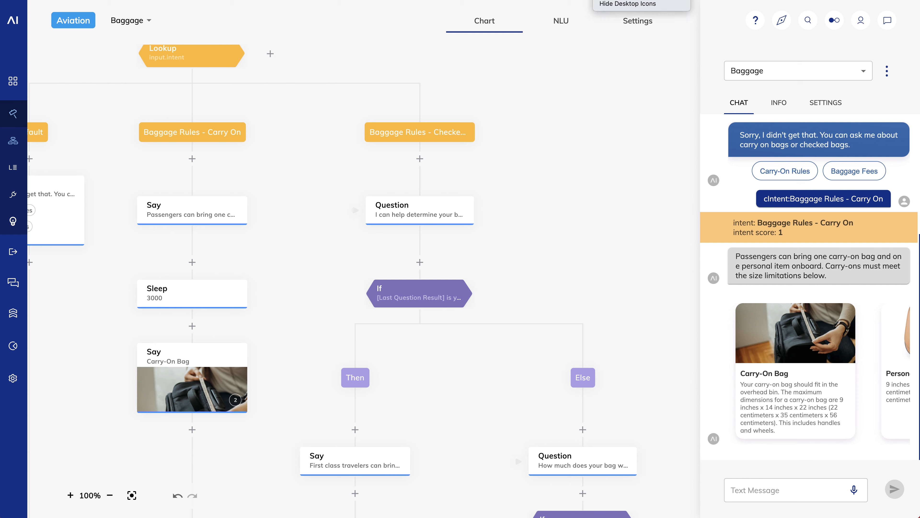
pyautogui.click(616, 0)
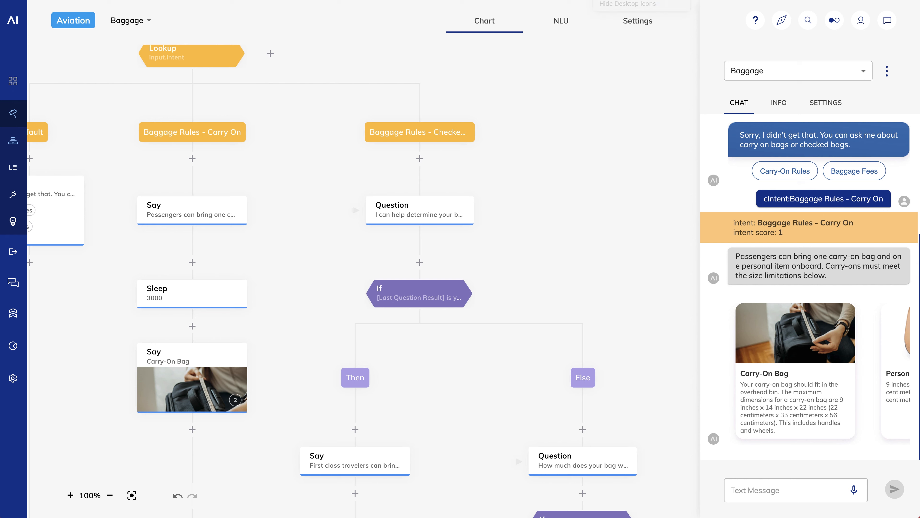